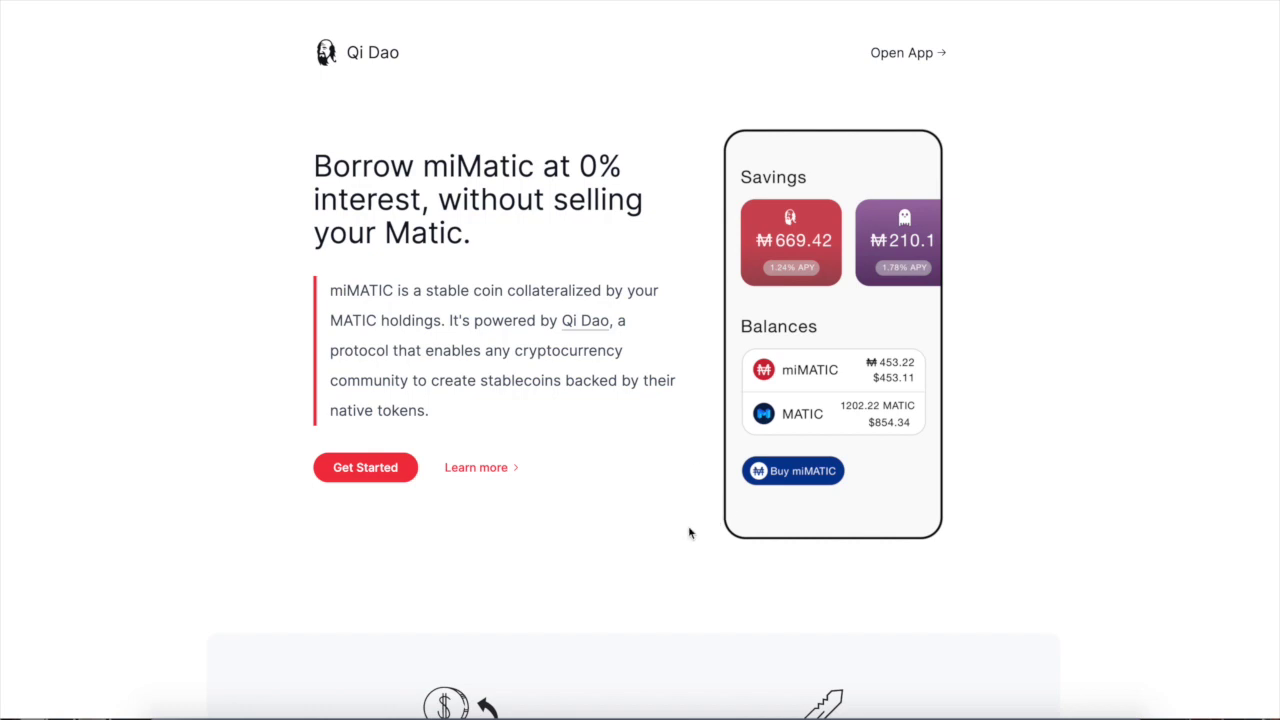
# Scroll through the homepage feature and partner sections, then back to the top
pyautogui.scroll(-3, 689, 530)
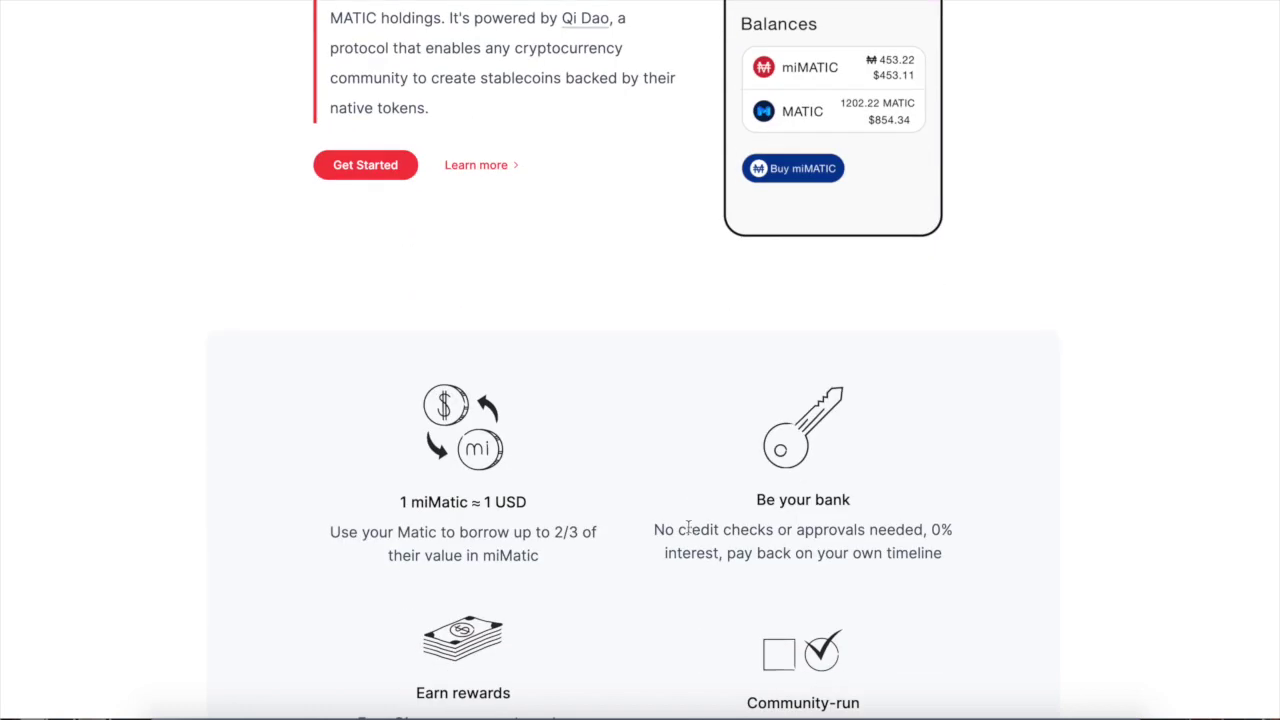
pyautogui.scroll(-2, 688, 528)
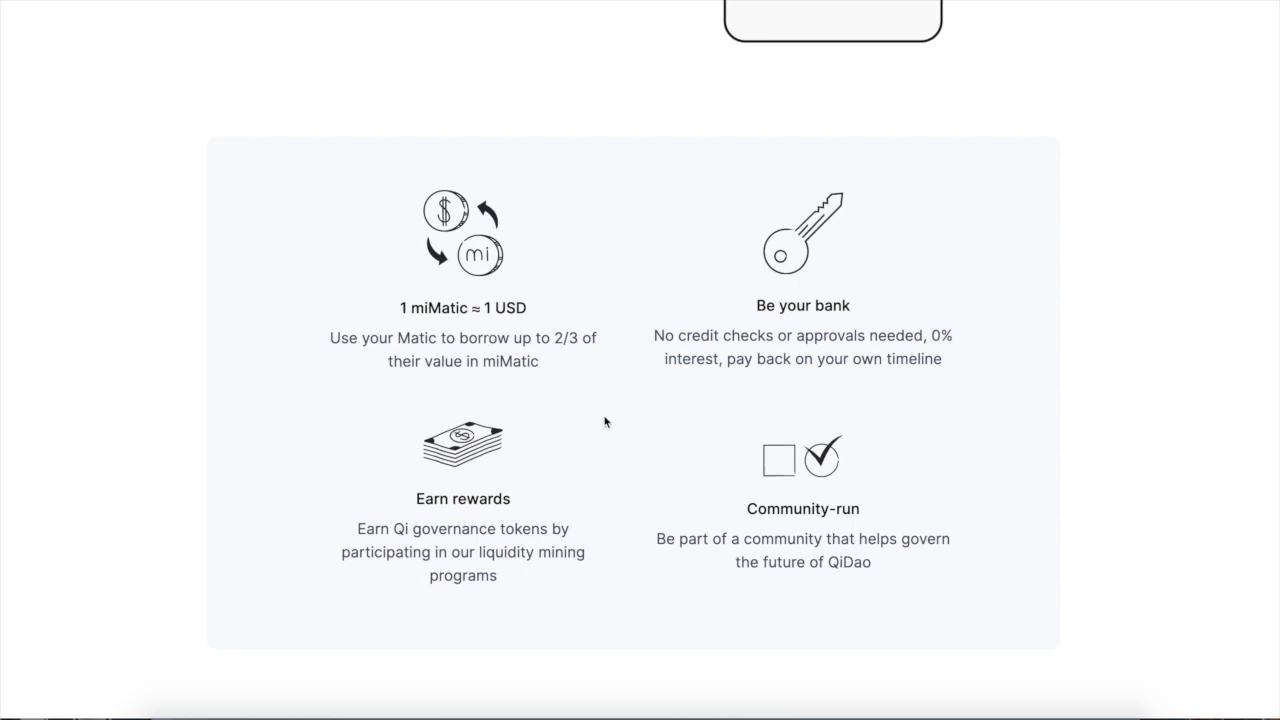
pyautogui.scroll(-3, 604, 421)
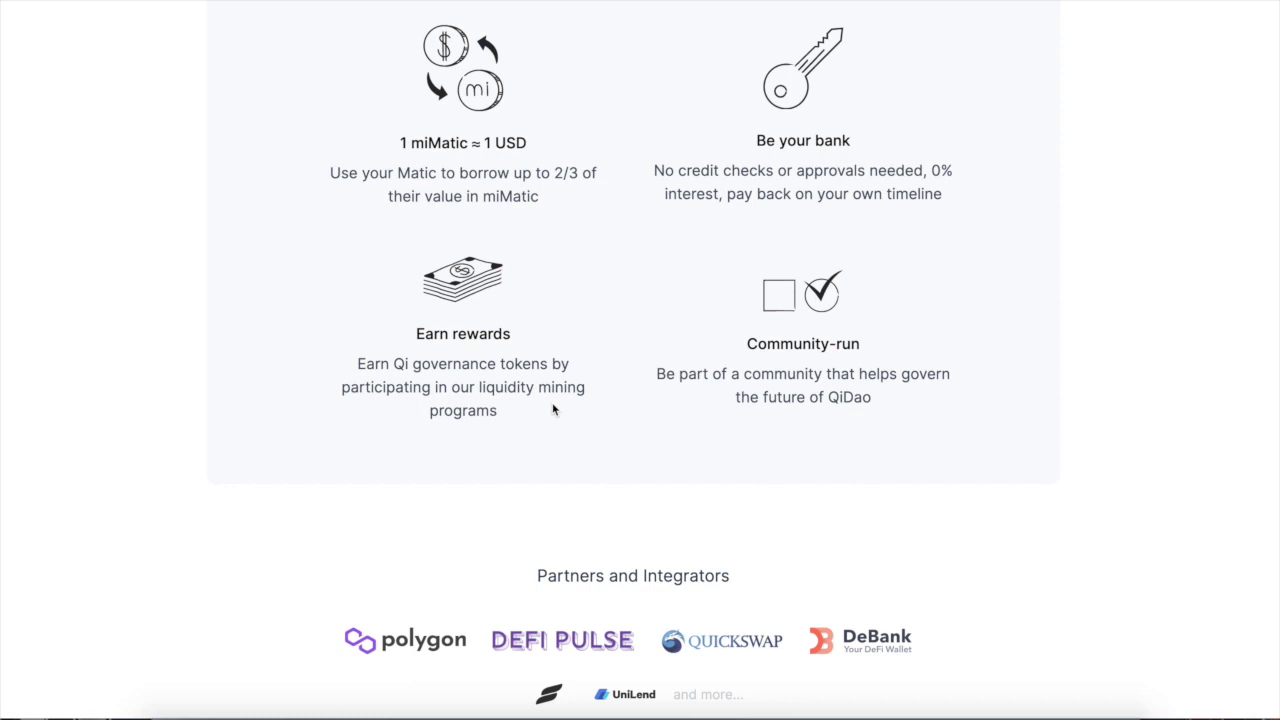
pyautogui.scroll(7, 552, 408)
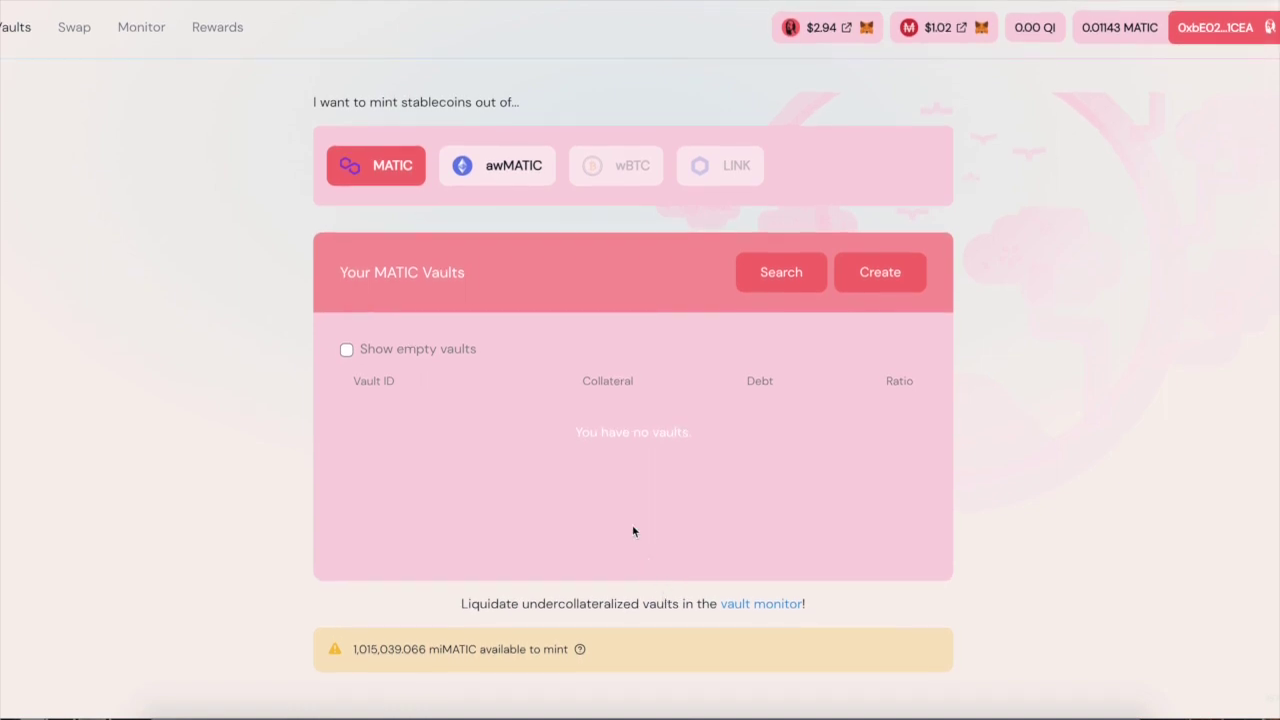
# Create a new MATIC vault, confirm it in MetaMask, then go to the Rewards page
pyautogui.click(882, 276)
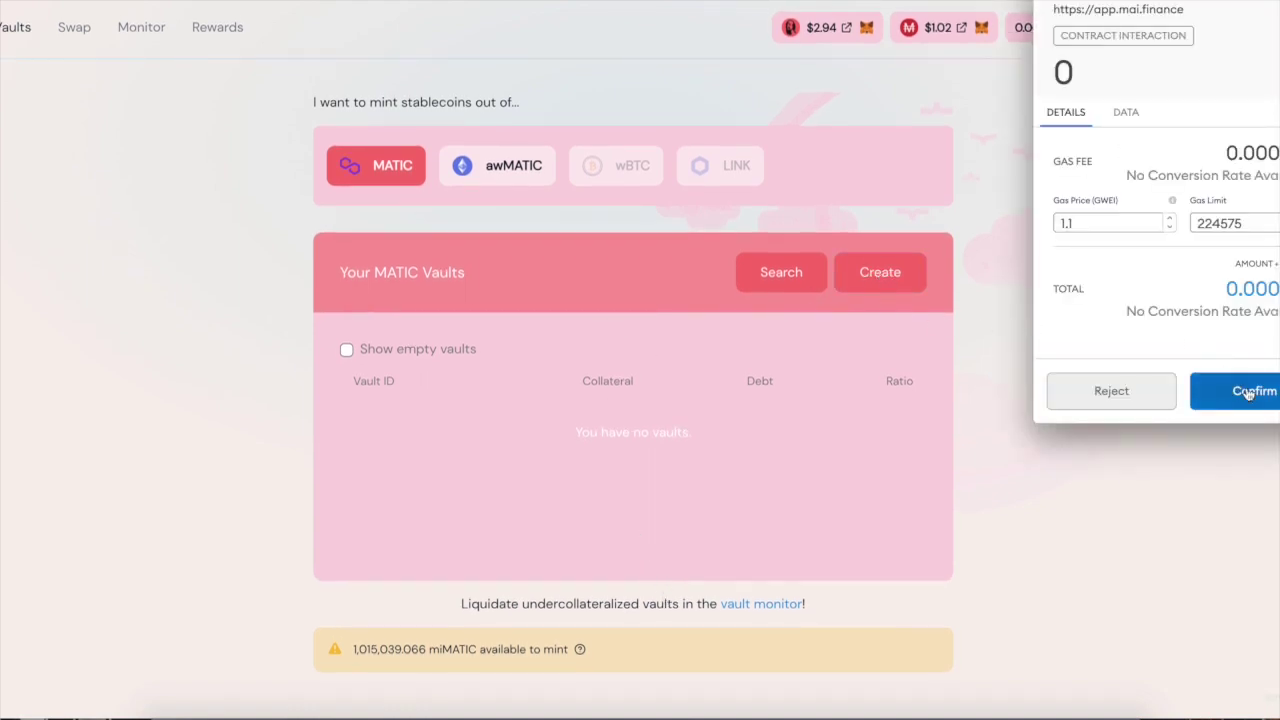
pyautogui.click(1250, 393)
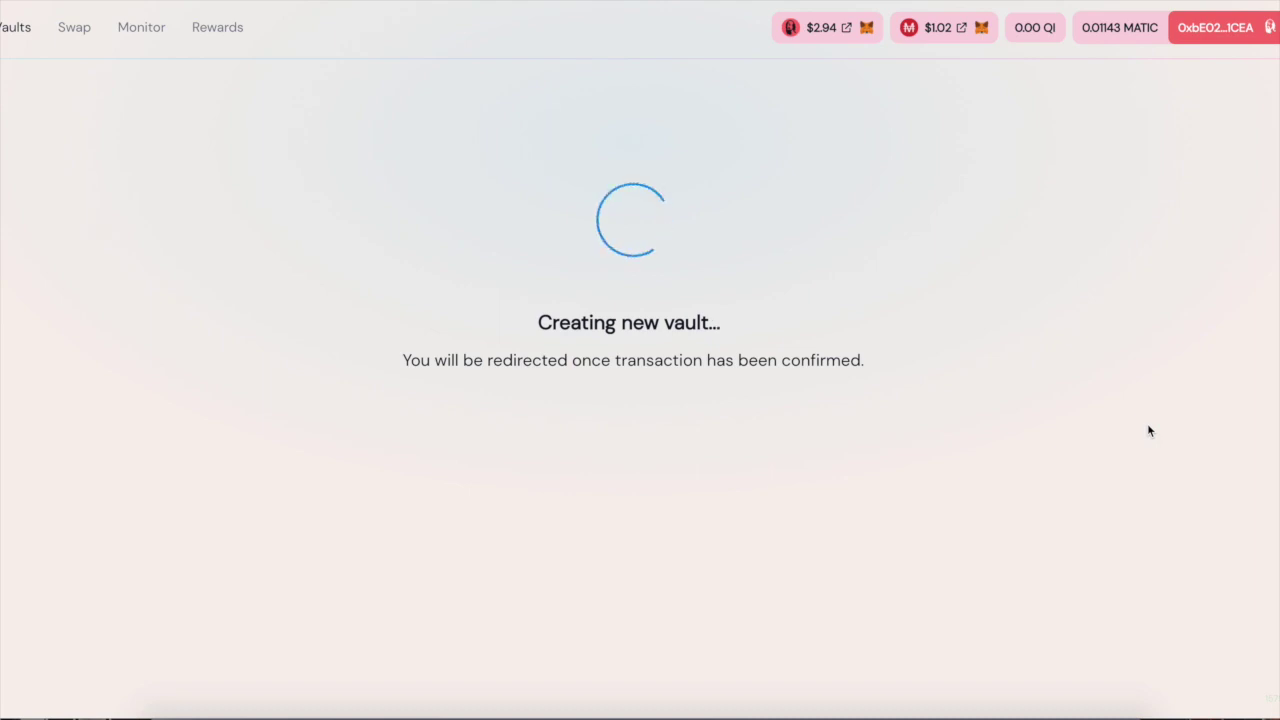
pyautogui.click(234, 48)
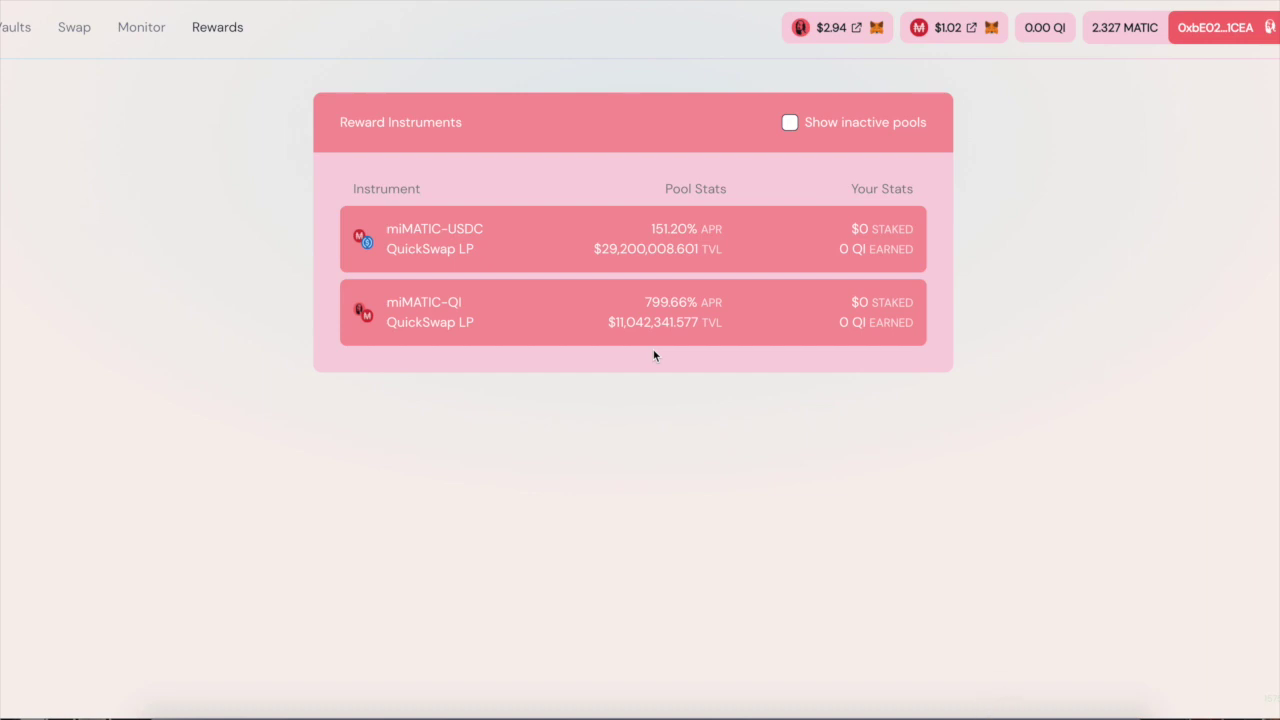
# Lower the system volume and return to the MATIC vaults page
pyautogui.press('XF86AudioLowerVolume')
pyautogui.press('XF86AudioLowerVolume')
pyautogui.press('XF86AudioLowerVolume')
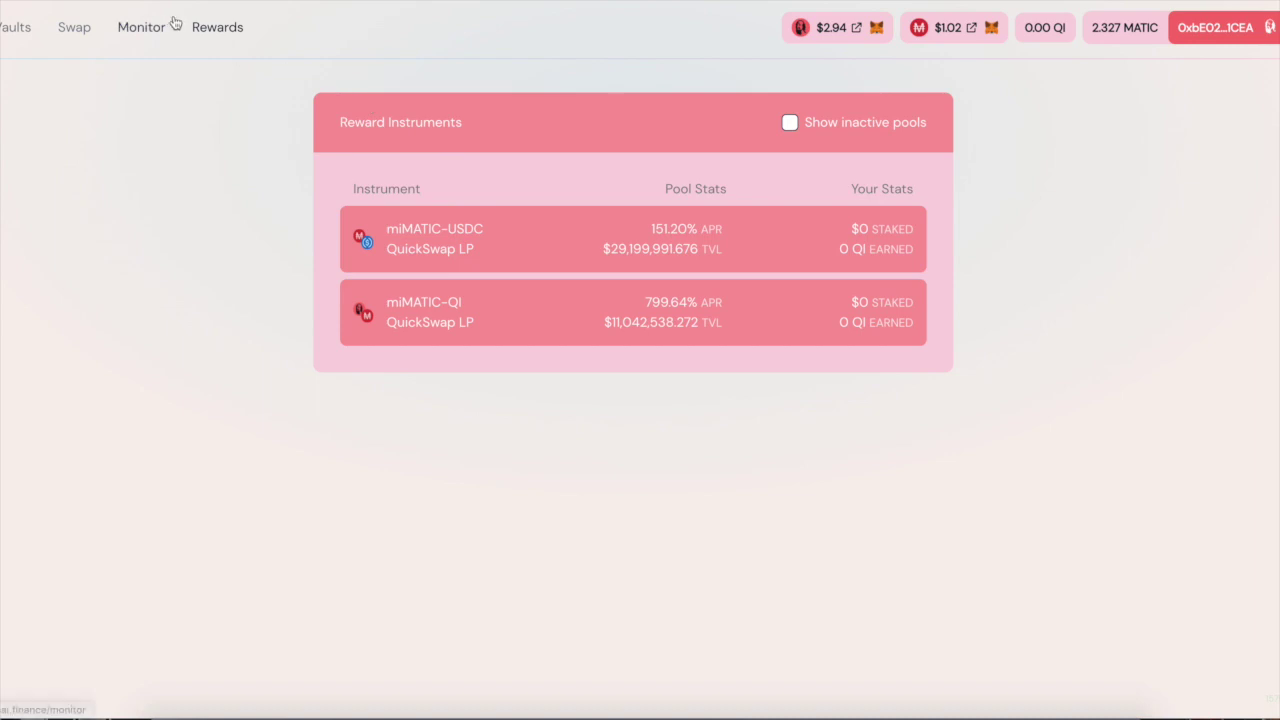
pyautogui.click(141, 27)
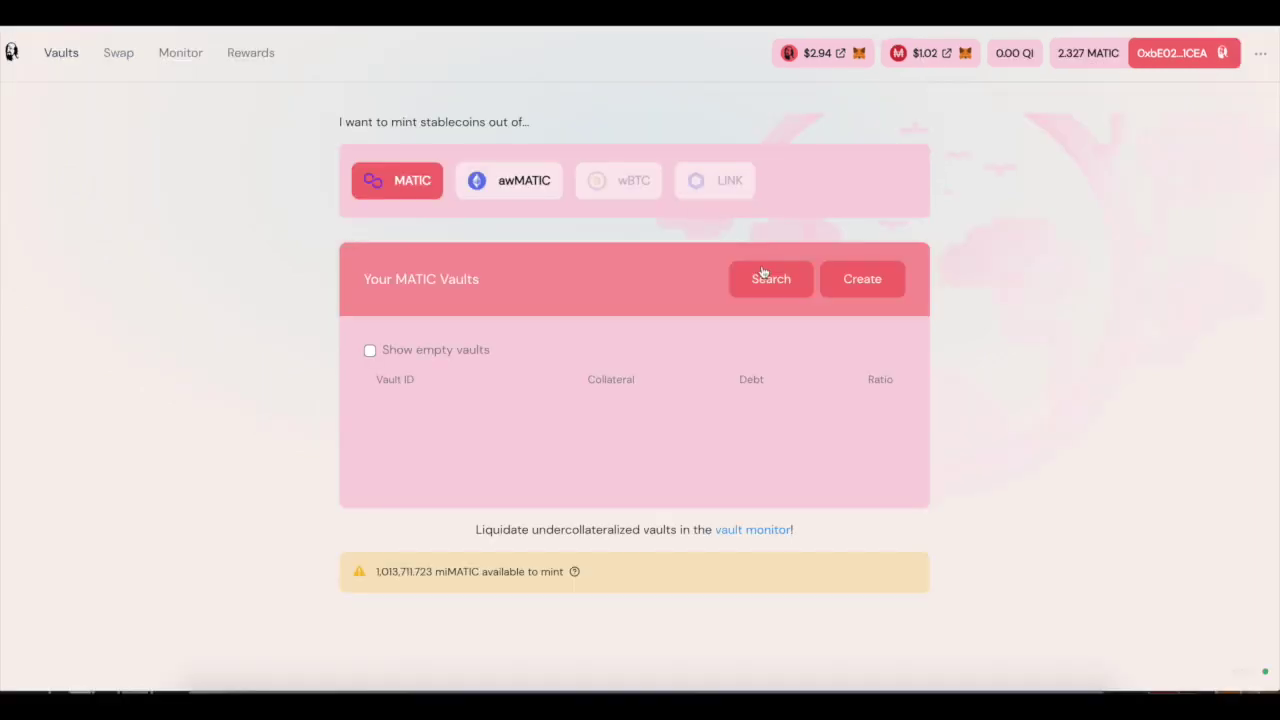
# Look up vault ID 1219, then create a new MATIC vault confirmed in MetaMask
pyautogui.click(770, 279)
pyautogui.click(606, 334)
pyautogui.write('1219')
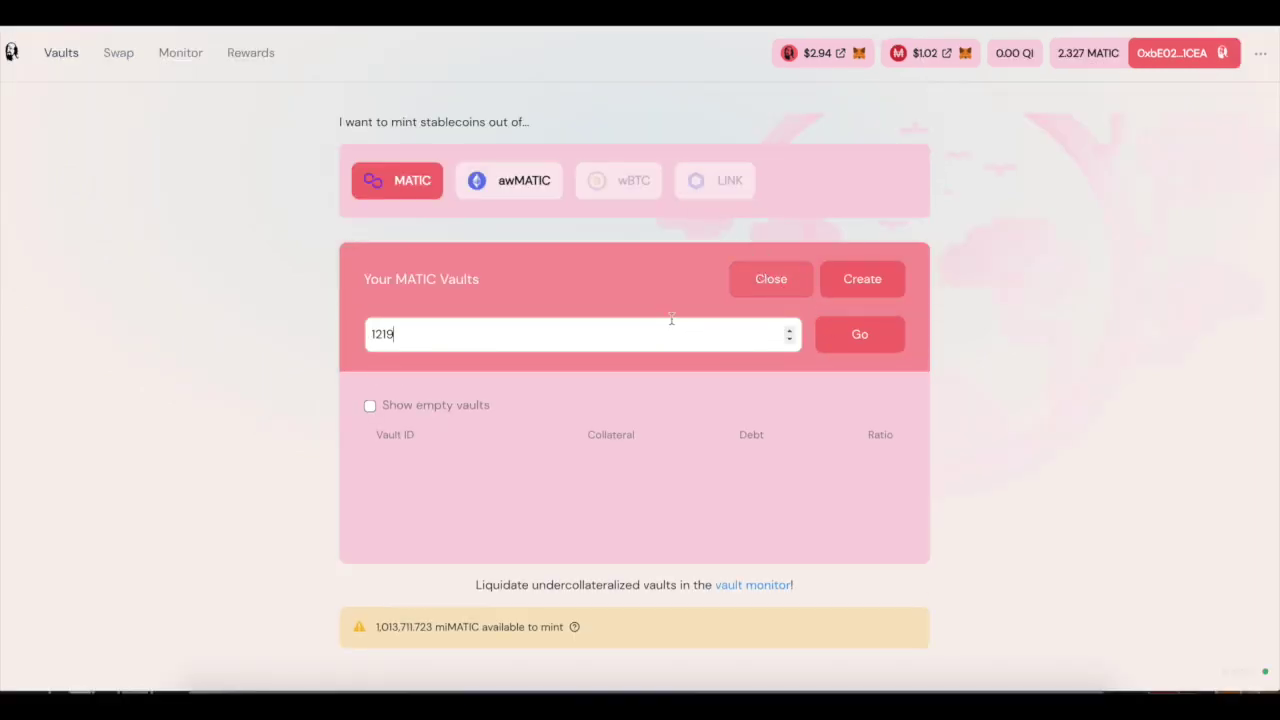
pyautogui.click(872, 286)
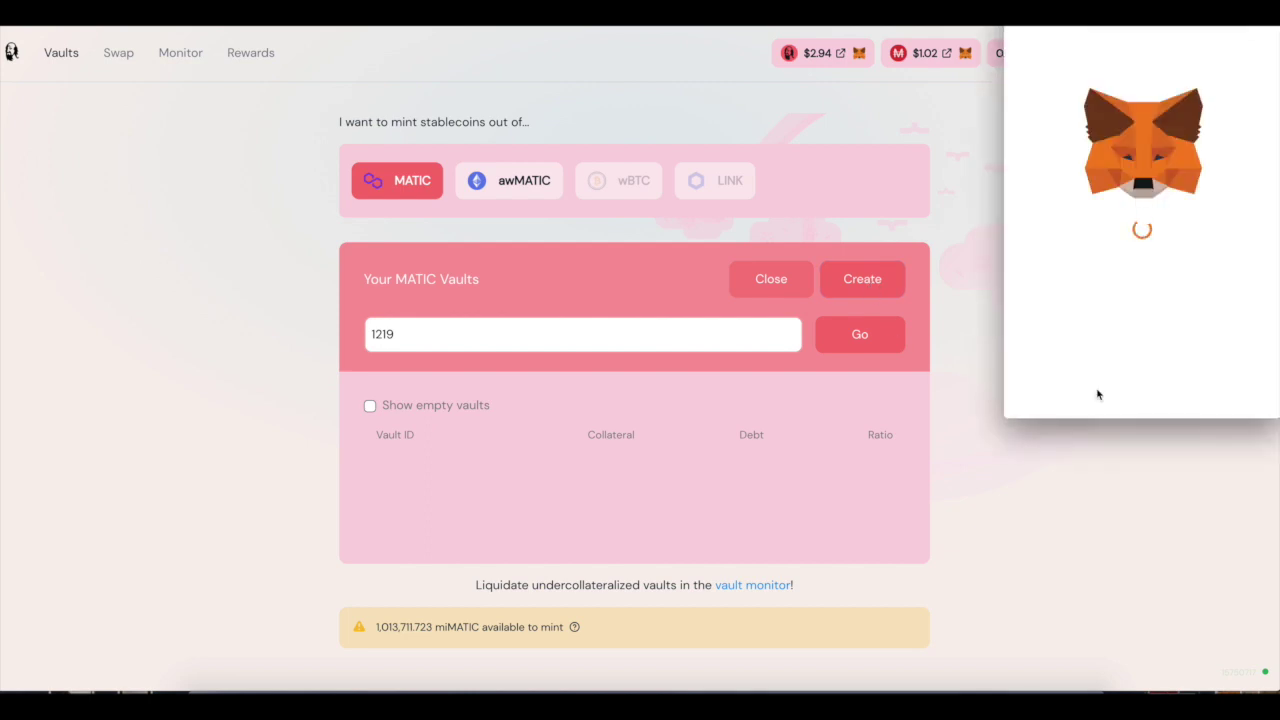
pyautogui.click(1221, 400)
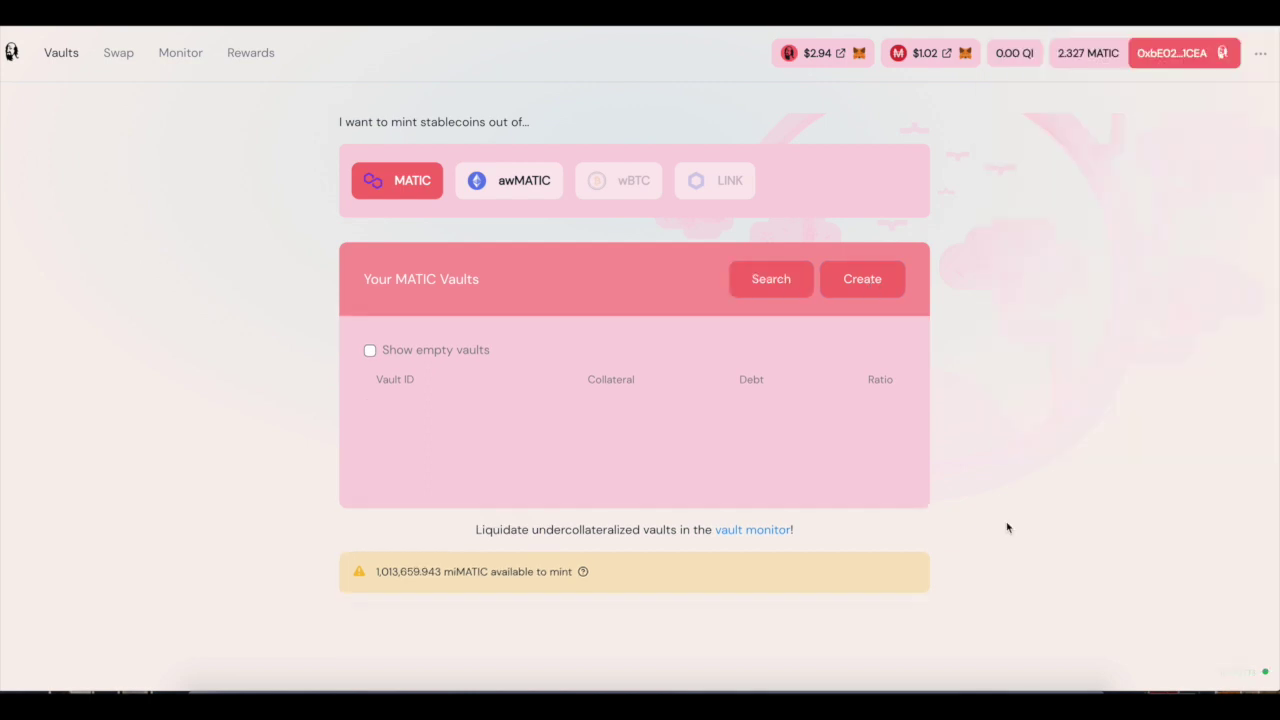
# Show empty vaults, open vault #4731 and enter a roughly 2.1 MATIC deposit
pyautogui.click(372, 352)
pyautogui.scroll(-1, 650, 505)
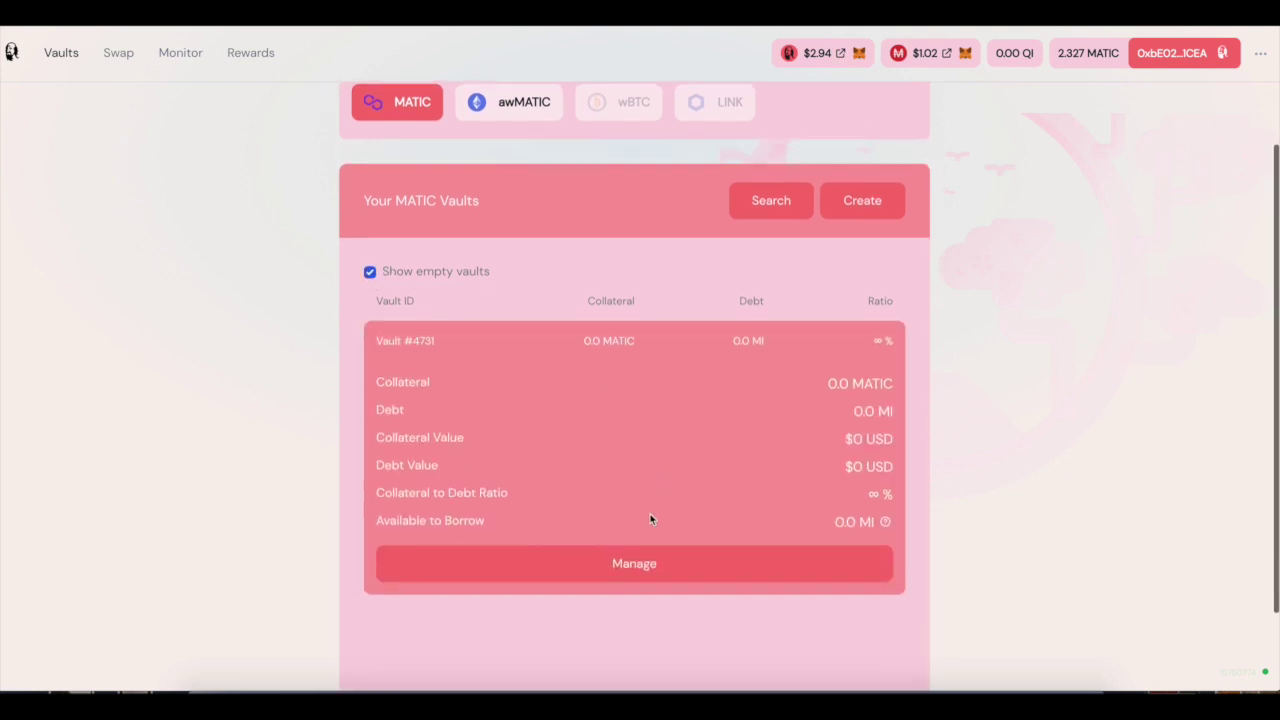
pyautogui.click(670, 572)
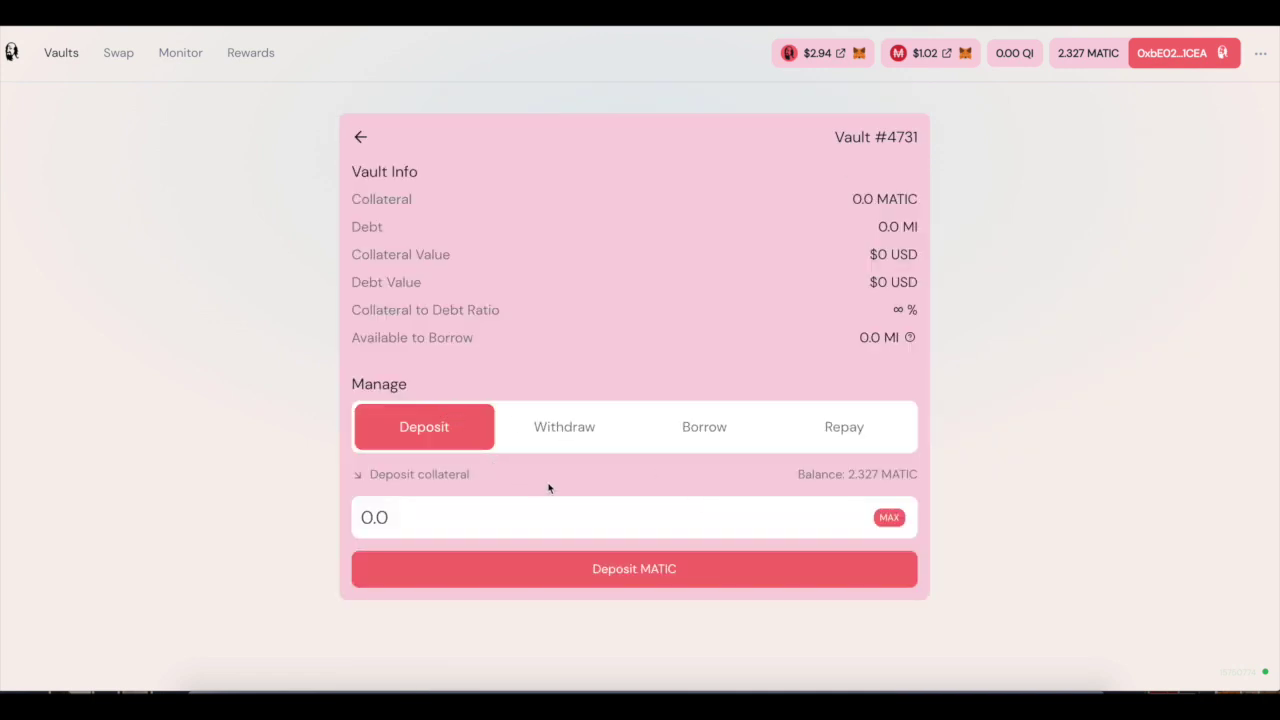
pyautogui.click(588, 505)
pyautogui.click(889, 517)
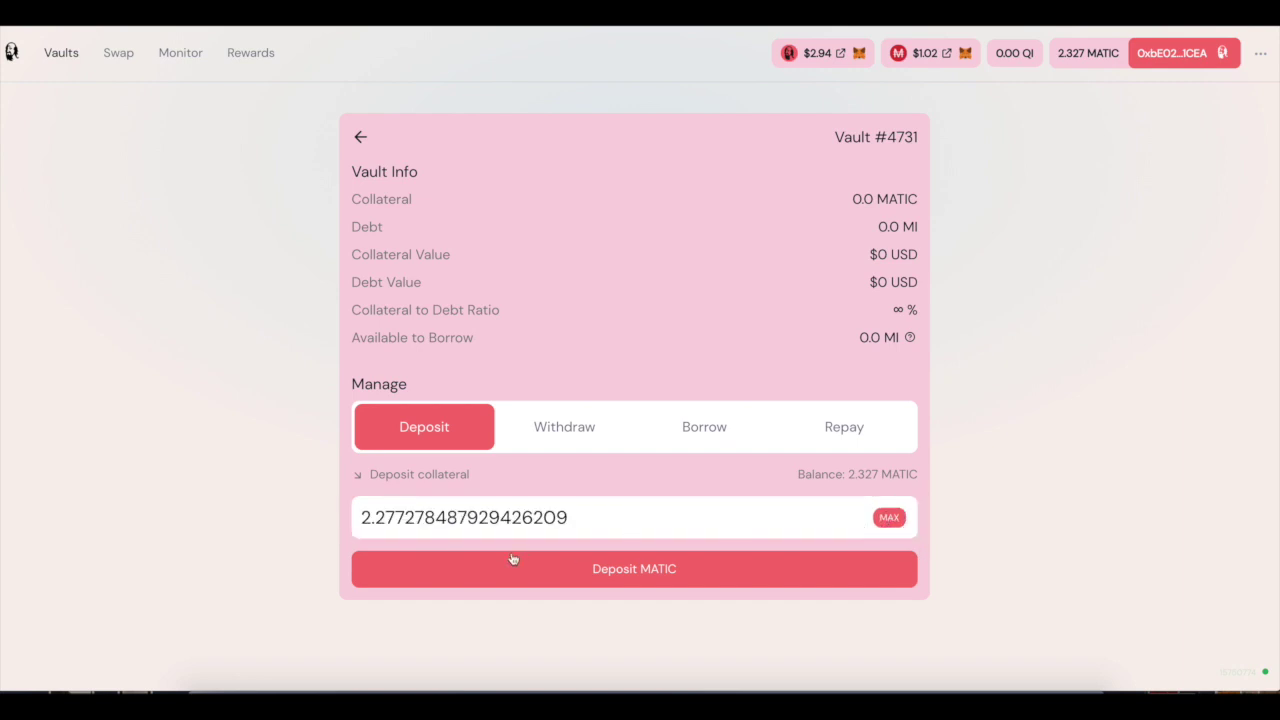
pyautogui.moveTo(401, 514); pyautogui.dragTo(437, 574)
pyautogui.press('BackSpace')
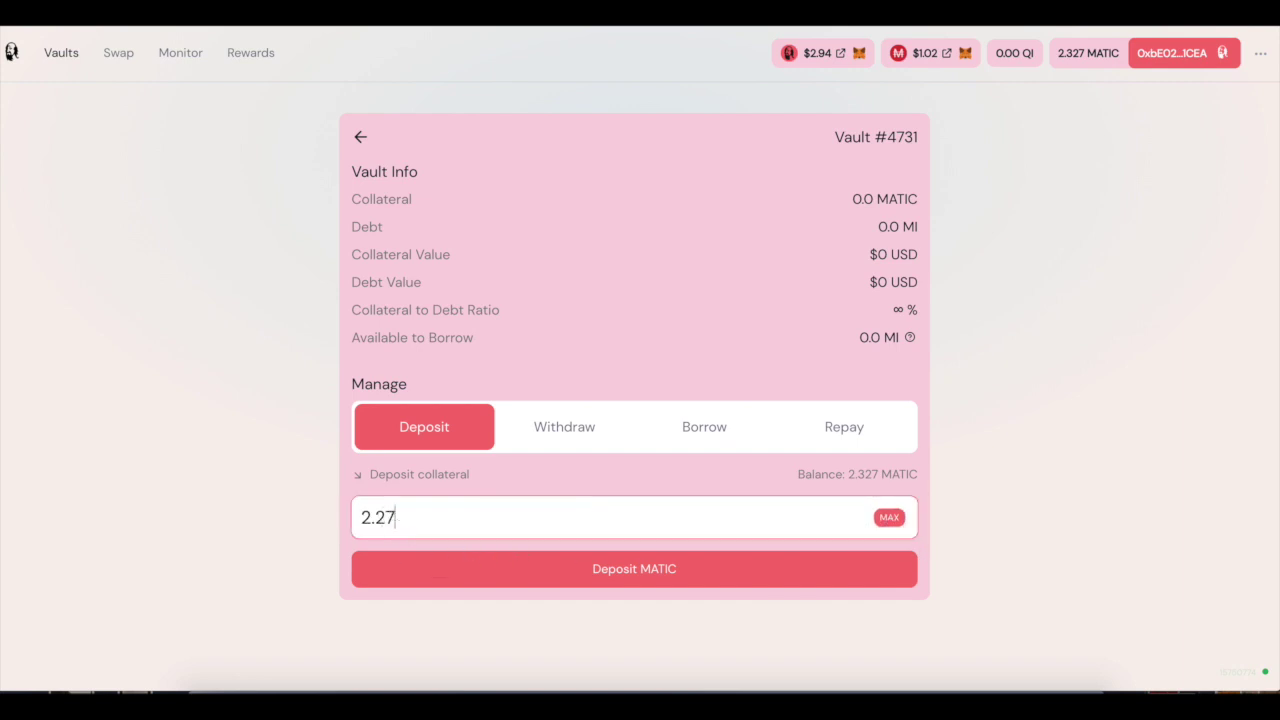
pyautogui.press('BackSpace')
pyautogui.press('BackSpace')
pyautogui.write('1')
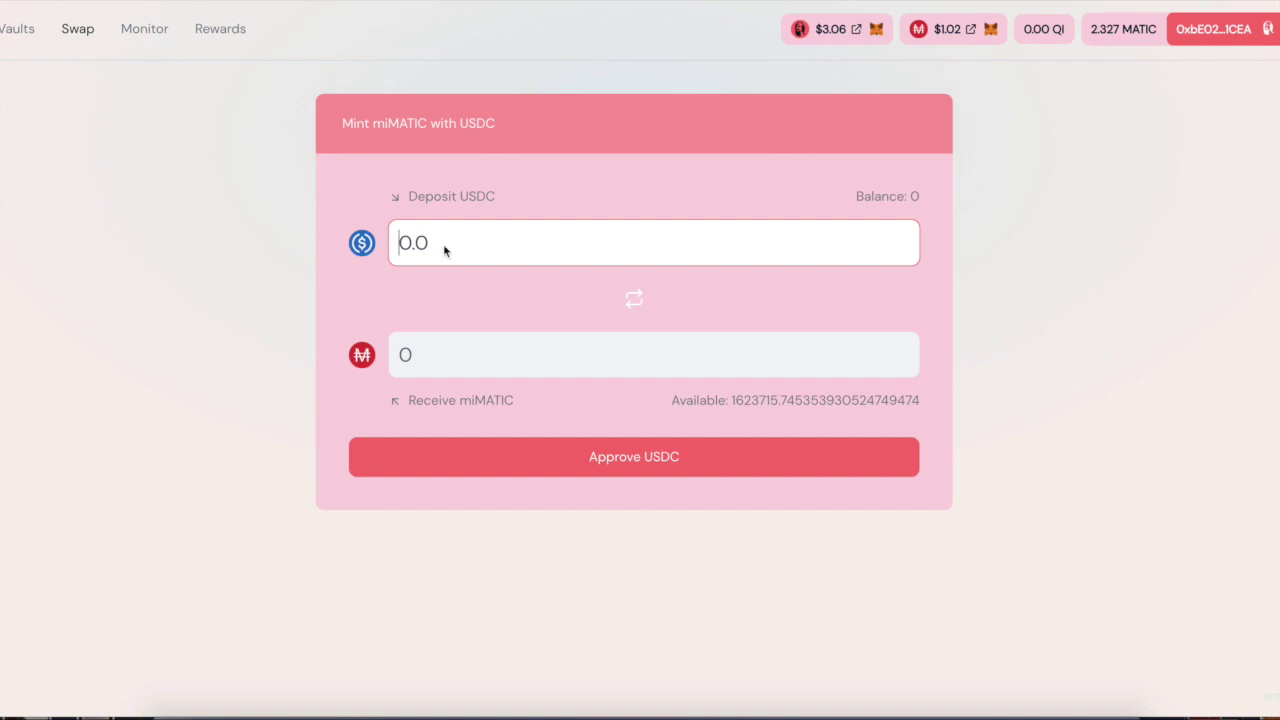
# Enter a 4050 USDC deposit and approve USDC spending in MetaMask
pyautogui.press('F5')
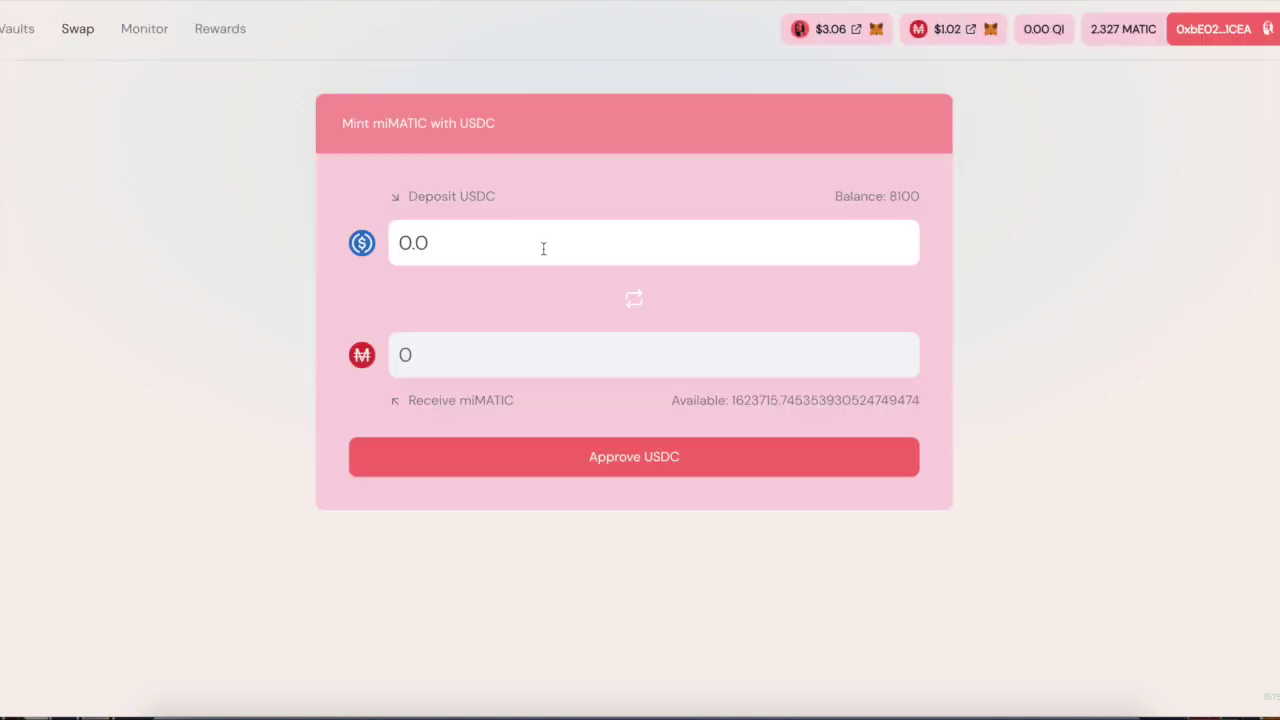
pyautogui.click(497, 237)
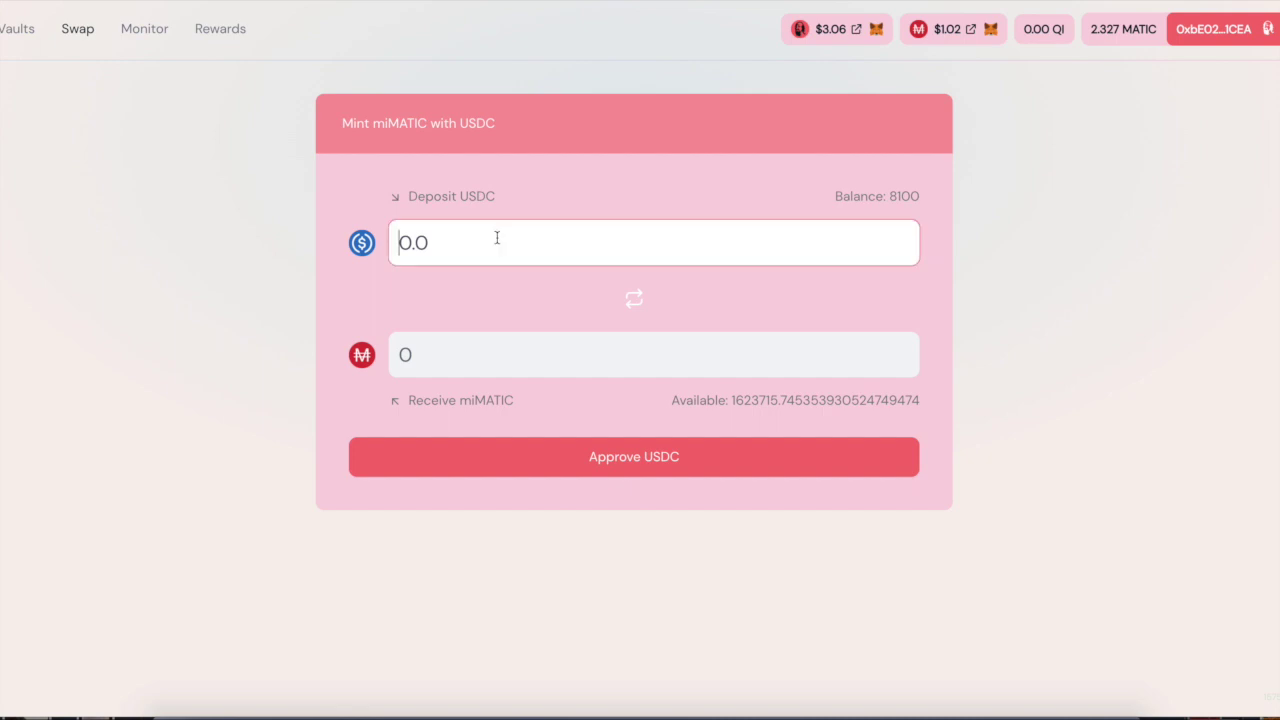
pyautogui.write('4000')
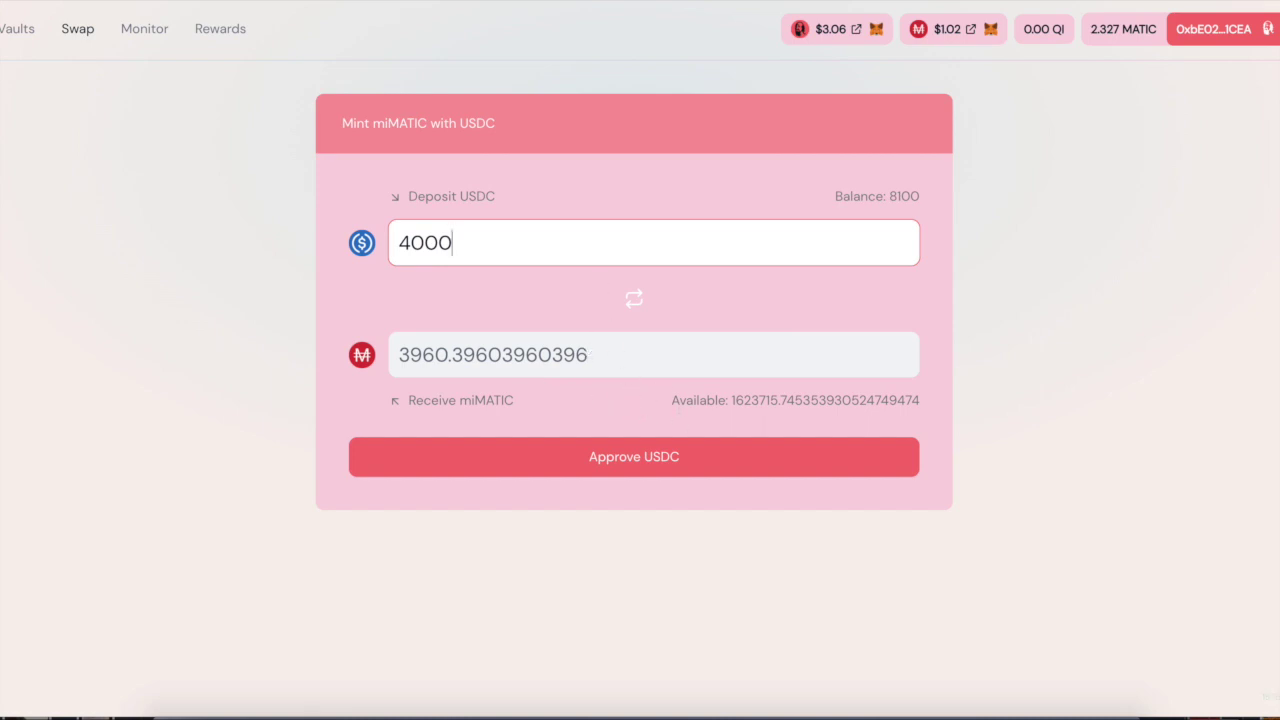
pyautogui.press('BackSpace')
pyautogui.press('BackSpace')
pyautogui.press('BackSpace')
pyautogui.write('0')
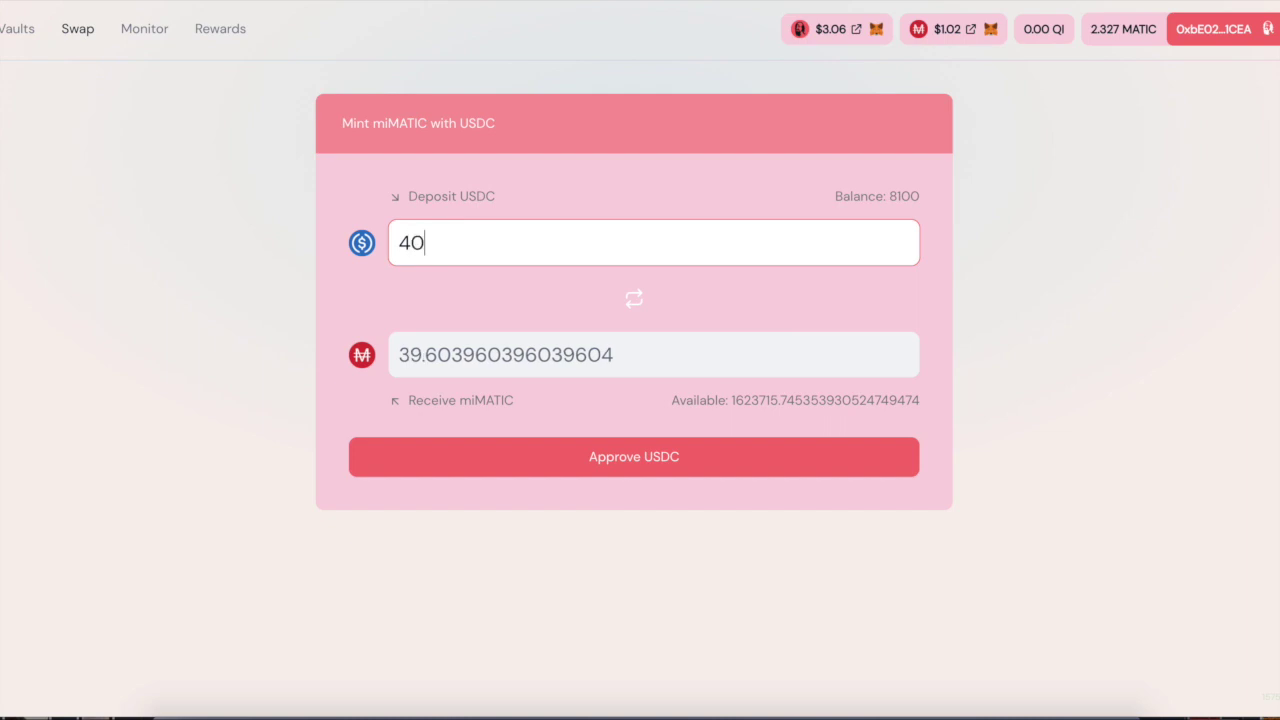
pyautogui.write('30')
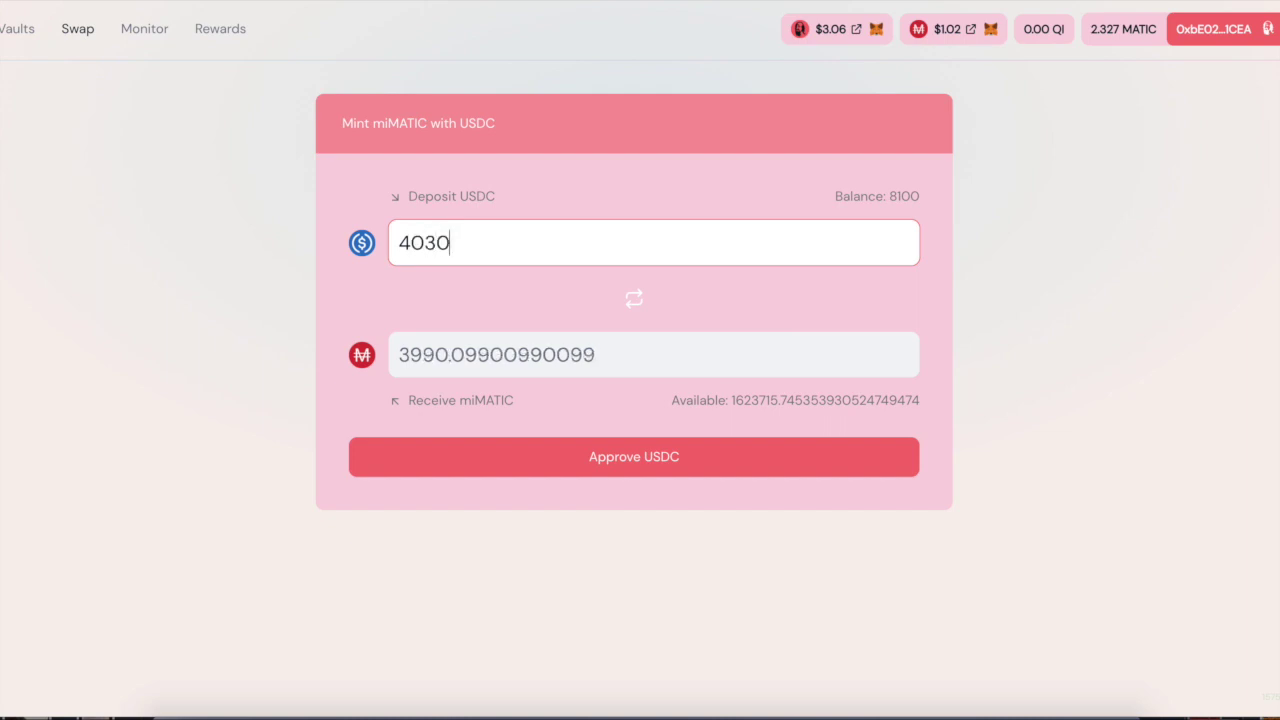
pyautogui.press('BackSpace')
pyautogui.press('BackSpace')
pyautogui.write('50')
pyautogui.click(551, 457)
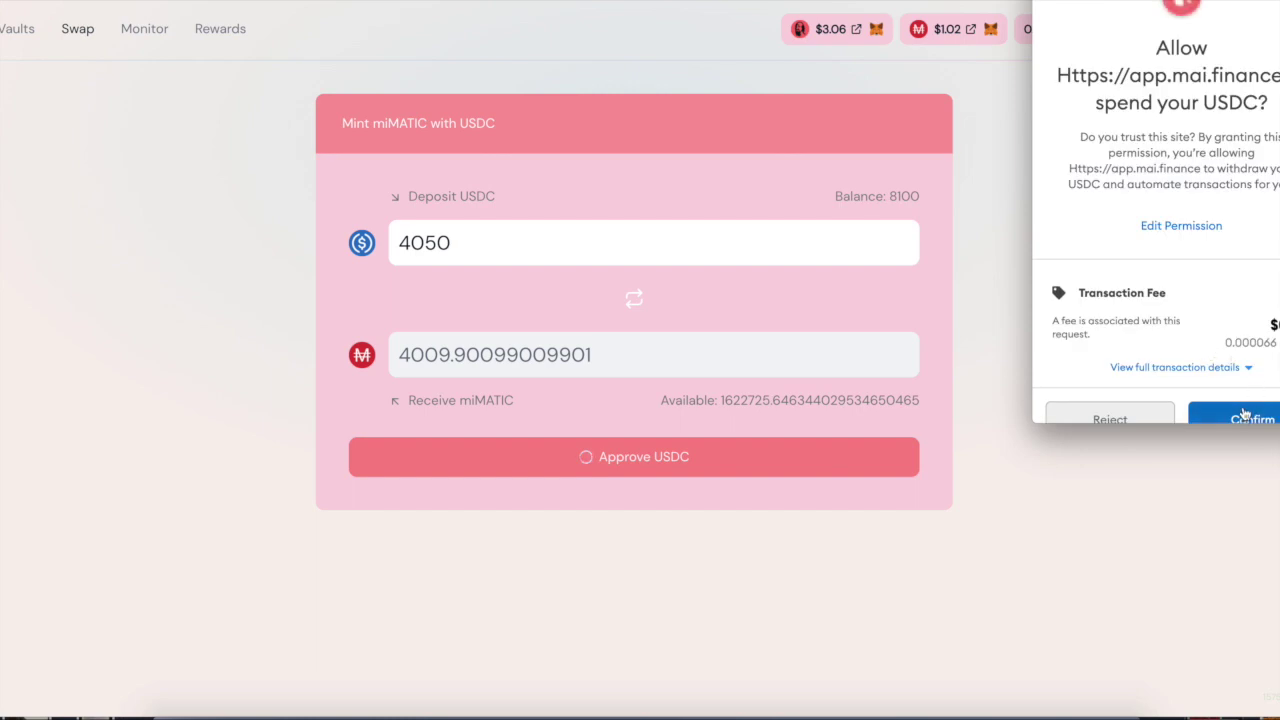
pyautogui.click(1243, 417)
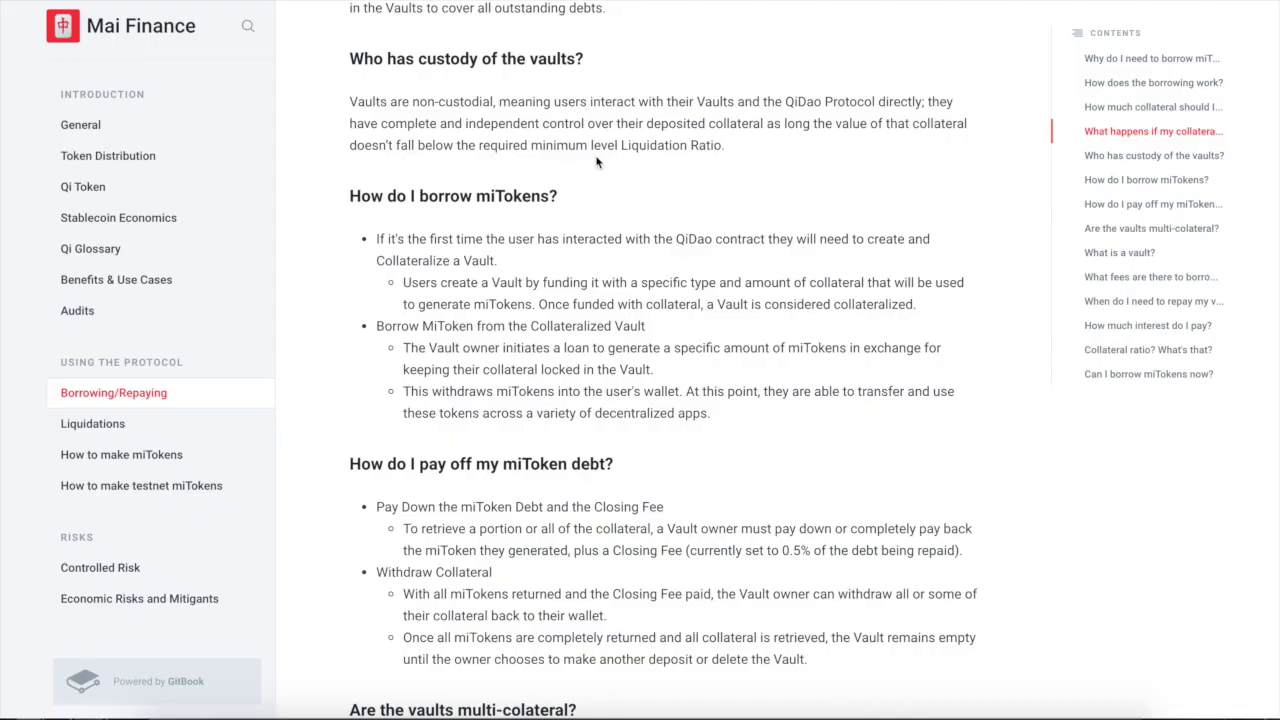
pyautogui.scroll(1, 597, 162)
# Open the docs' General page and read about Mai Finance and miTokens
pyautogui.scroll(3, 597, 162)
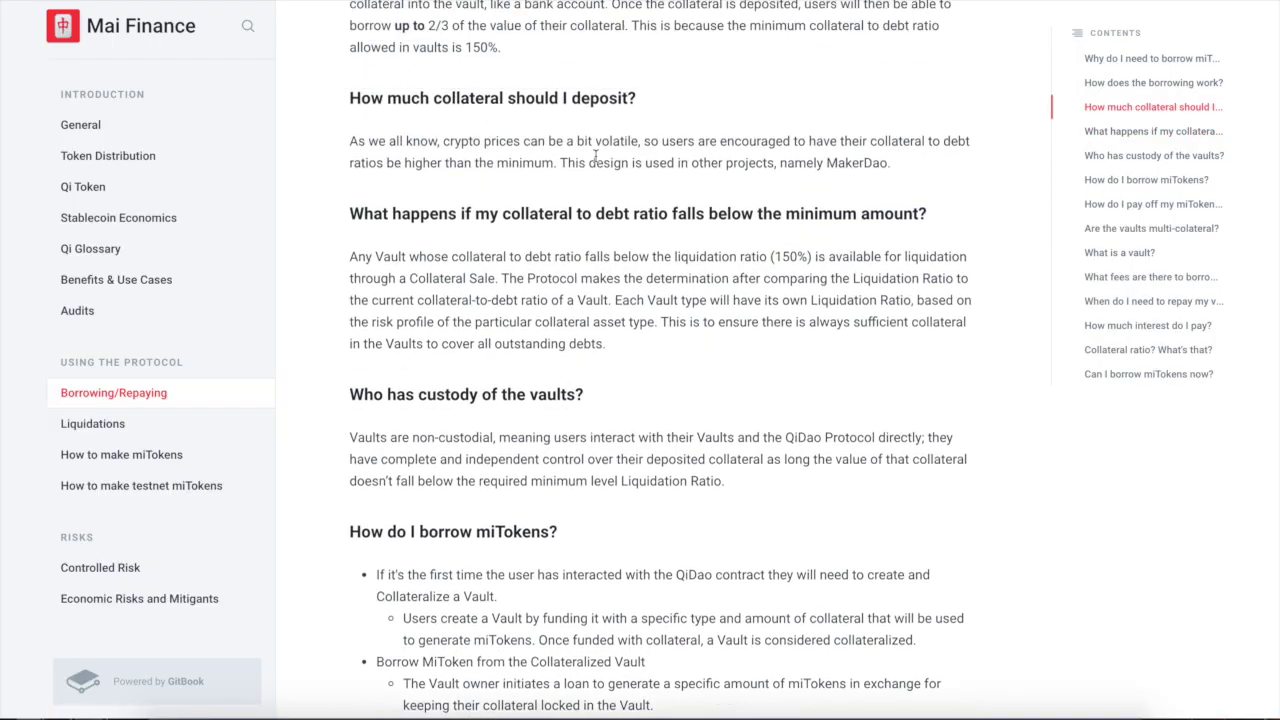
pyautogui.scroll(3, 597, 162)
pyautogui.scroll(1, 597, 162)
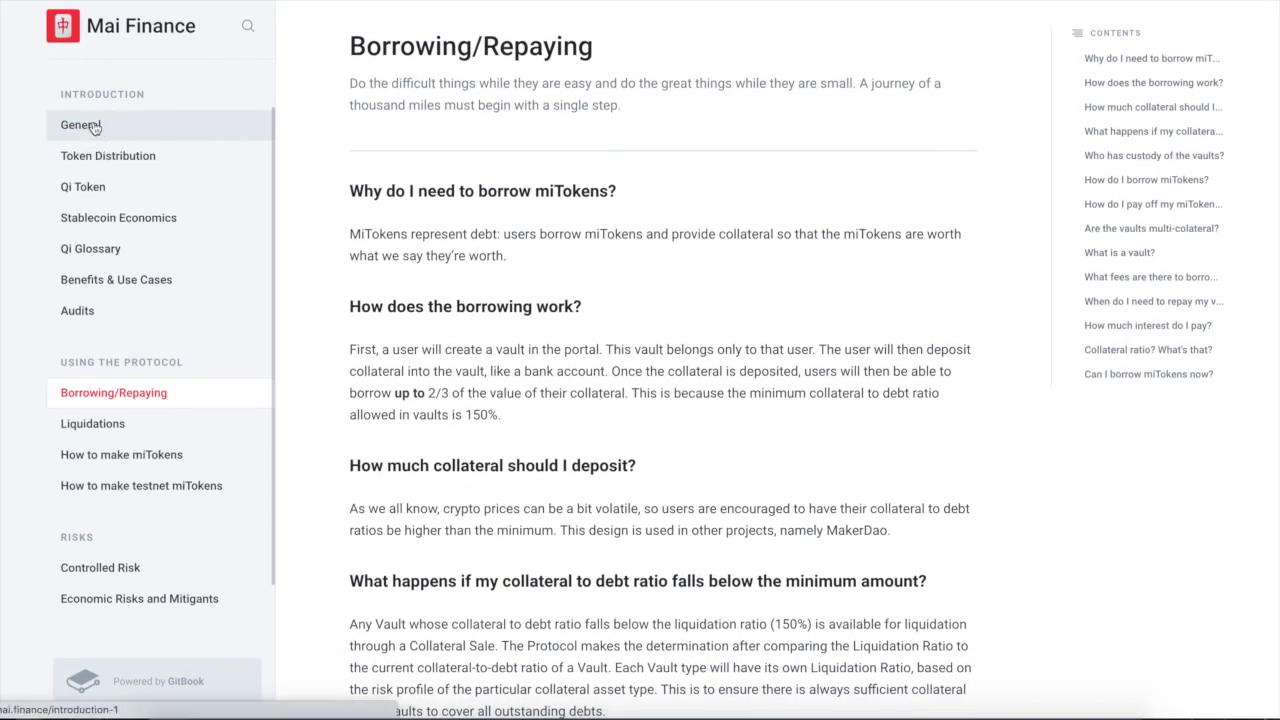
pyautogui.click(80, 125)
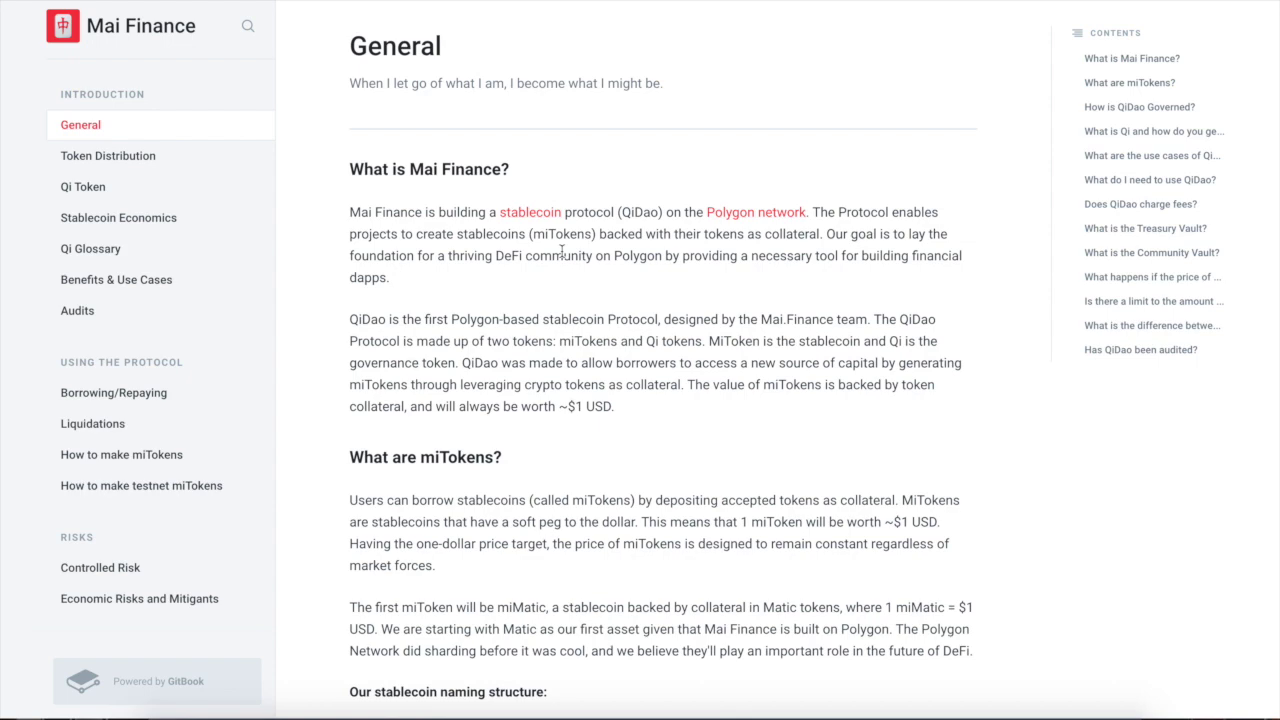
pyautogui.scroll(-2, 562, 252)
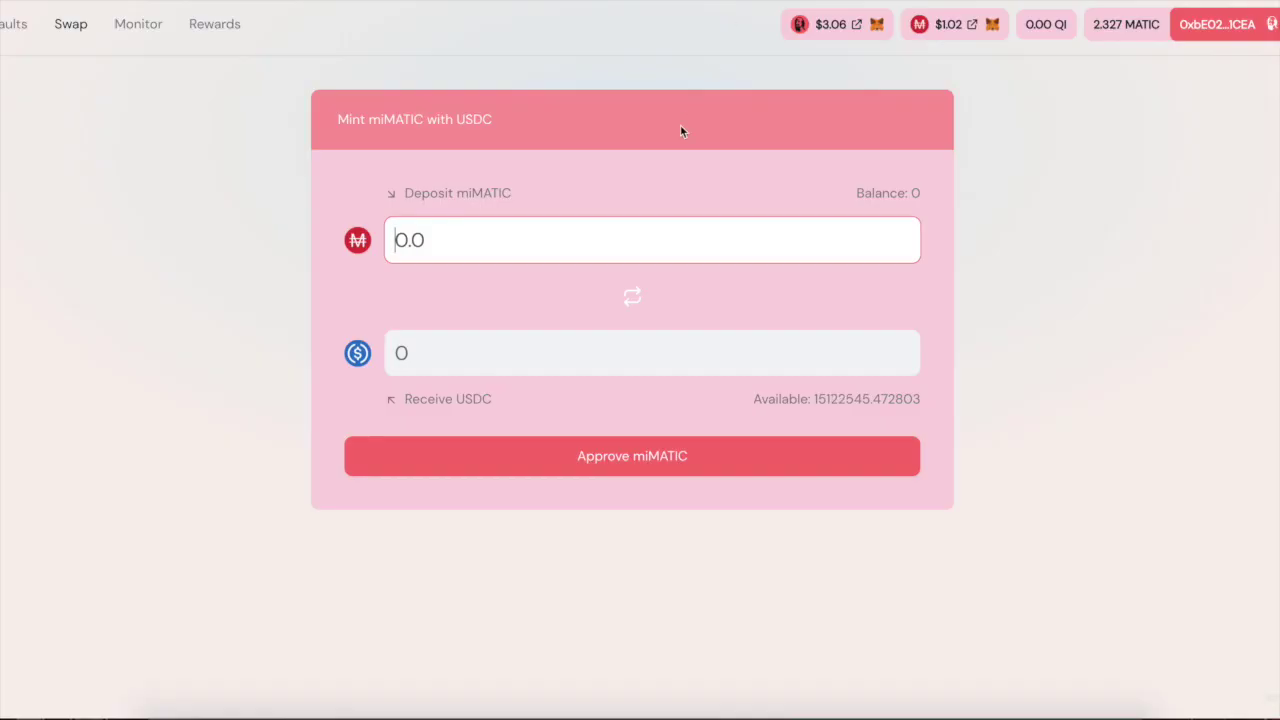
# Enter 1 miMATIC, then flip the swap to deposit USDC for miMATIC
pyautogui.write('1')
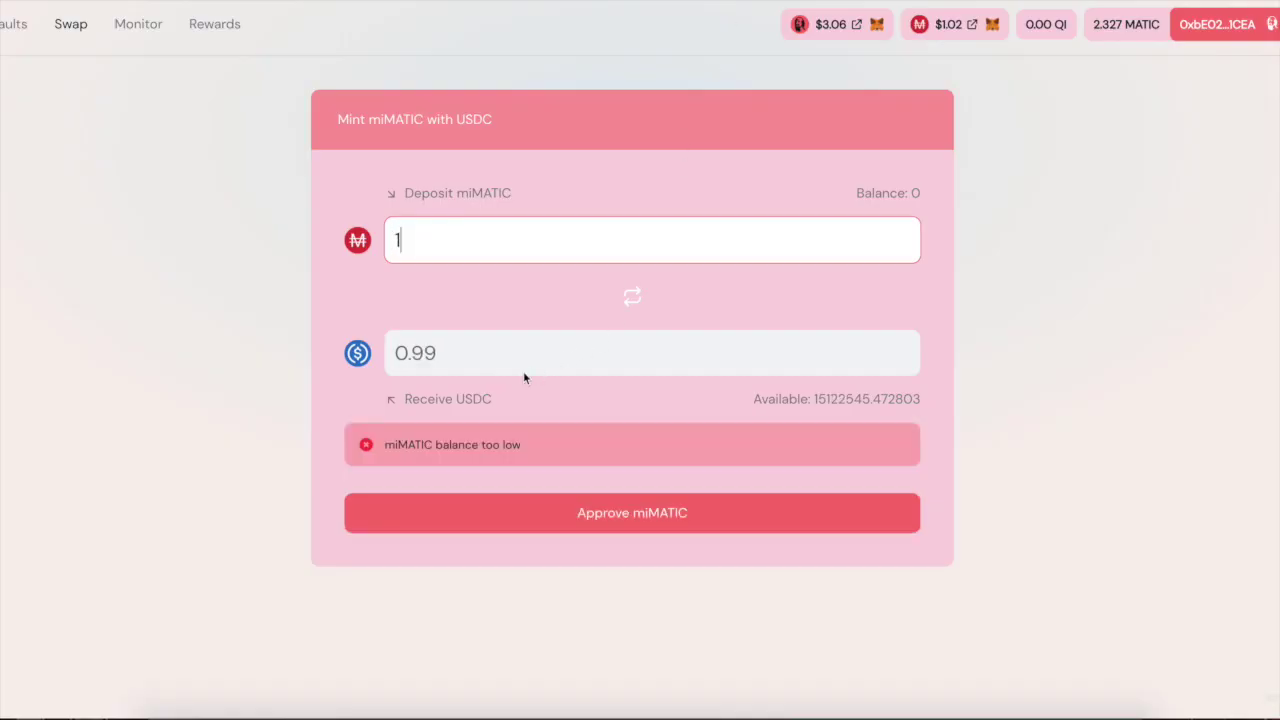
pyautogui.click(628, 297)
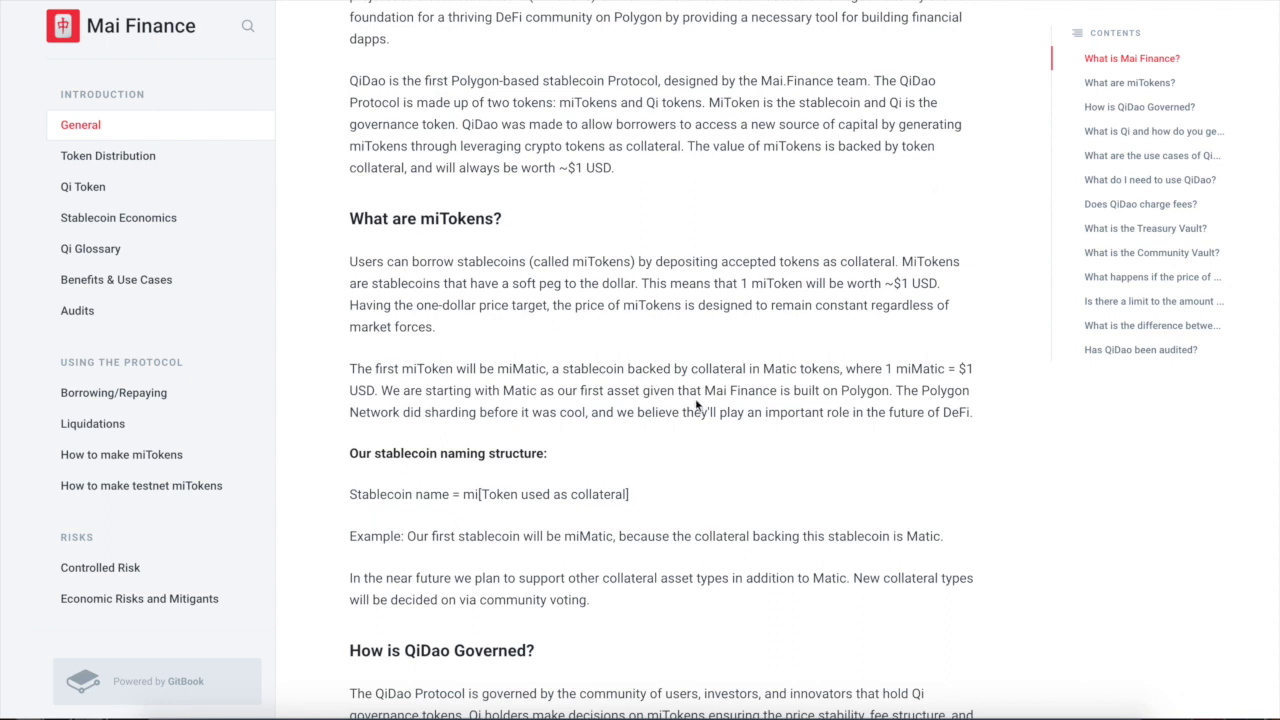
pyautogui.scroll(-3, 695, 400)
pyautogui.scroll(-2, 697, 404)
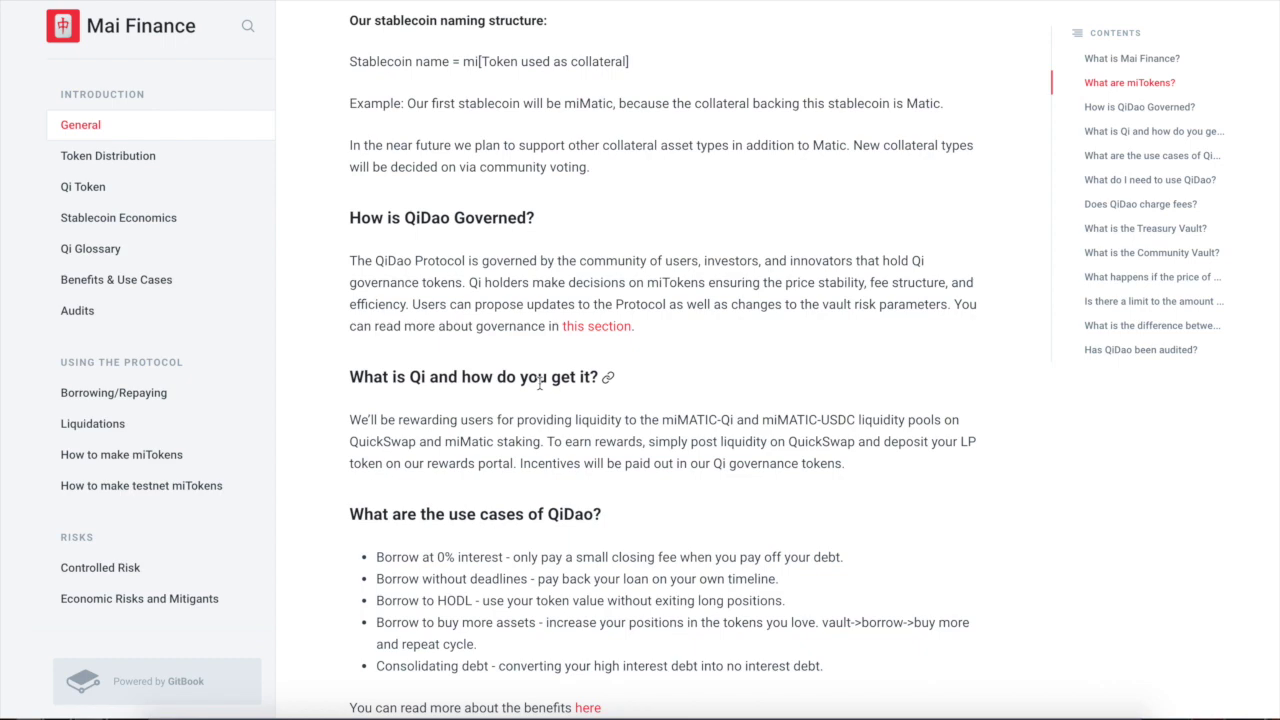
pyautogui.scroll(-2, 583, 418)
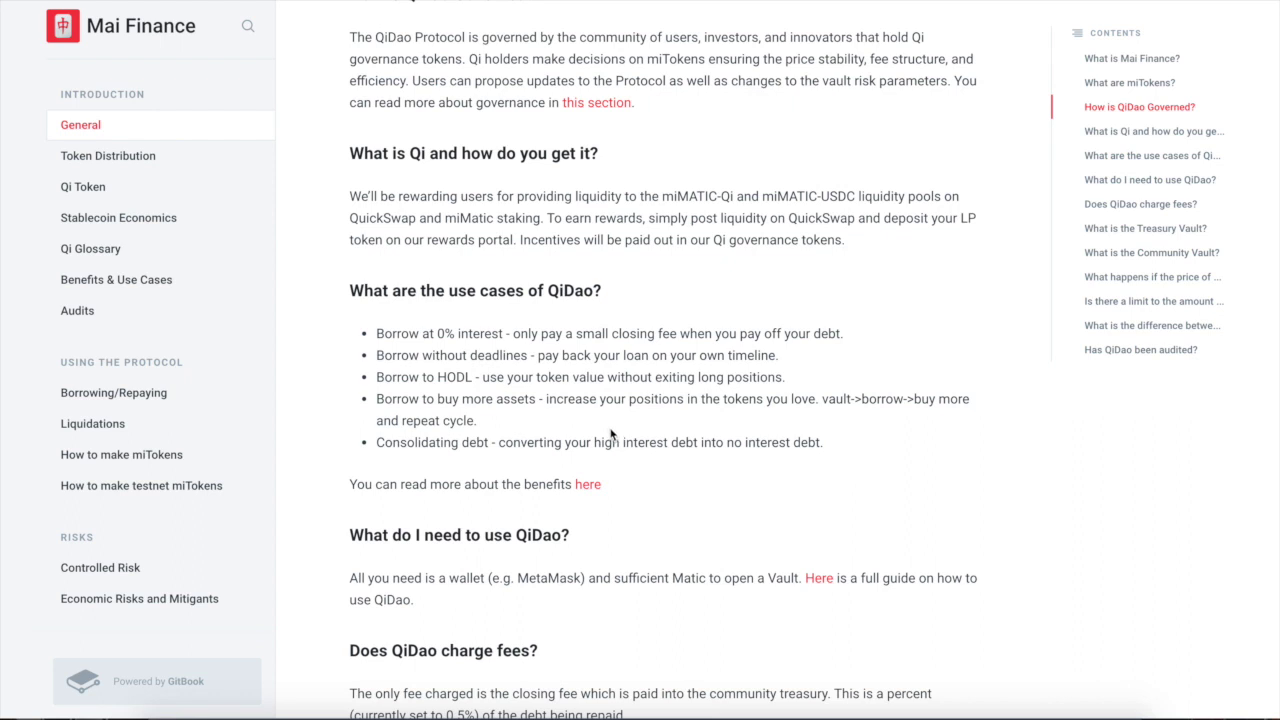
pyautogui.scroll(-1, 575, 495)
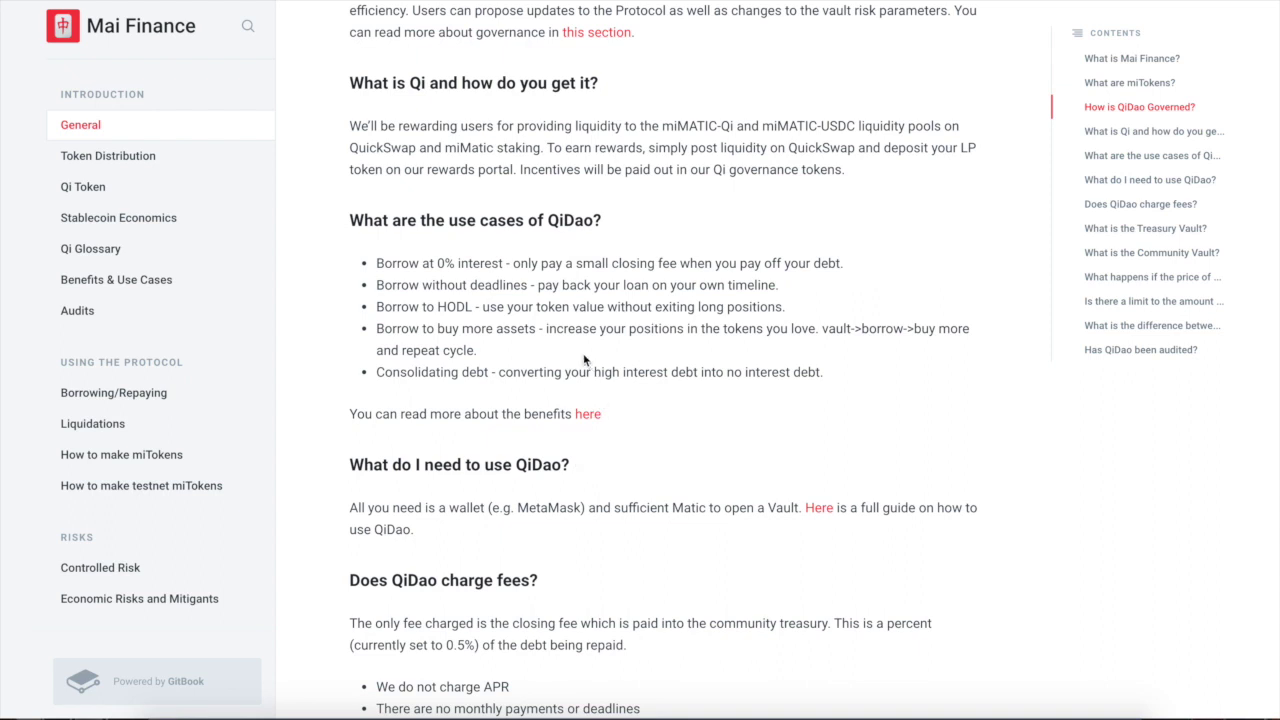
pyautogui.tripleClick(433, 262)
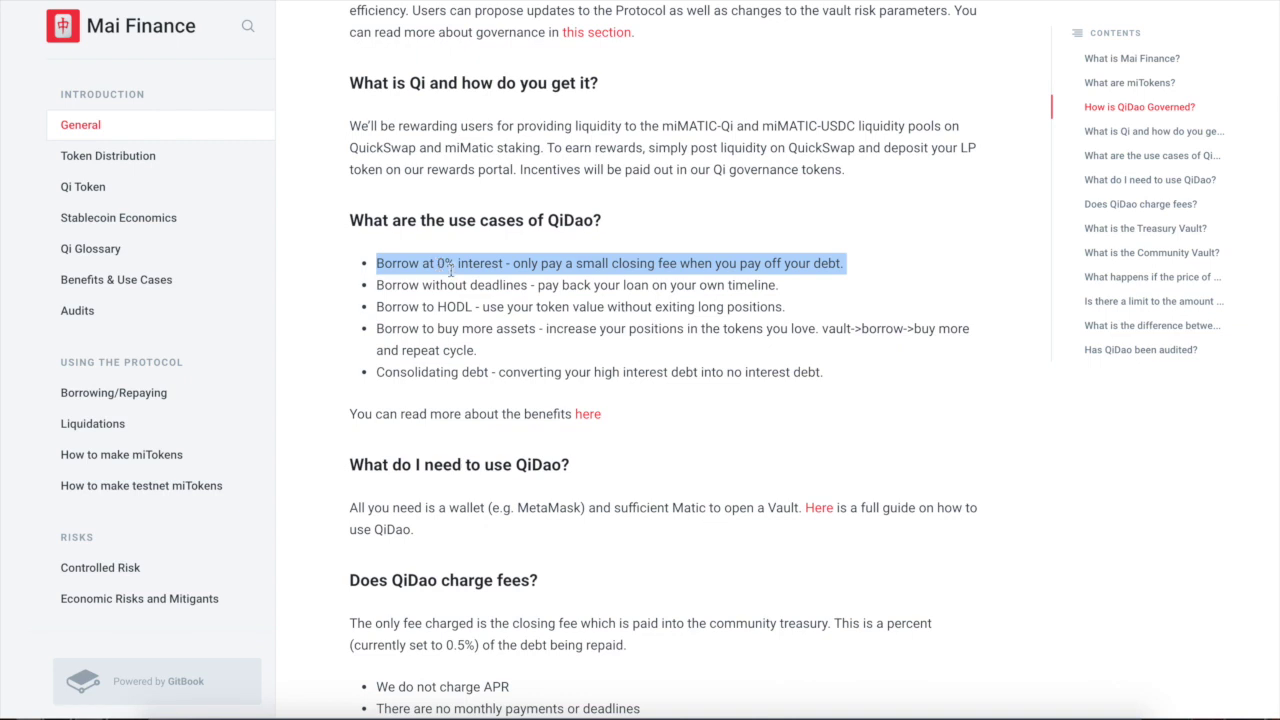
pyautogui.tripleClick(546, 290)
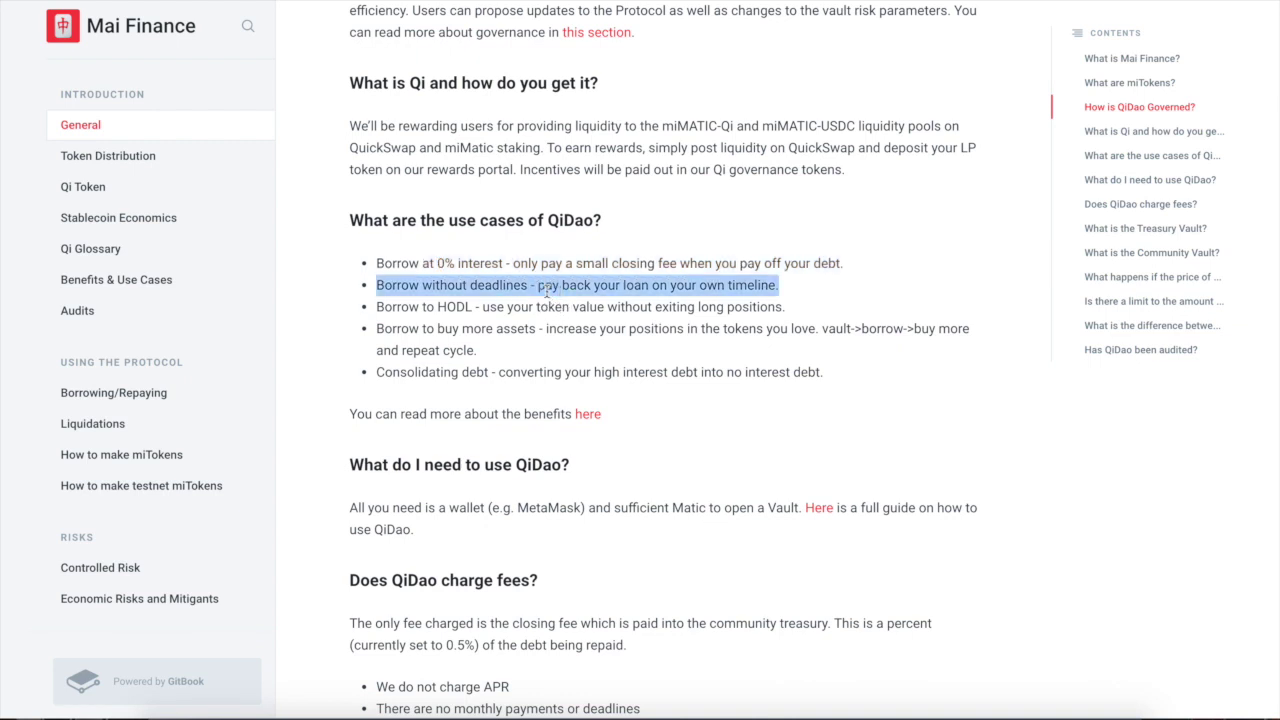
pyautogui.tripleClick(560, 304)
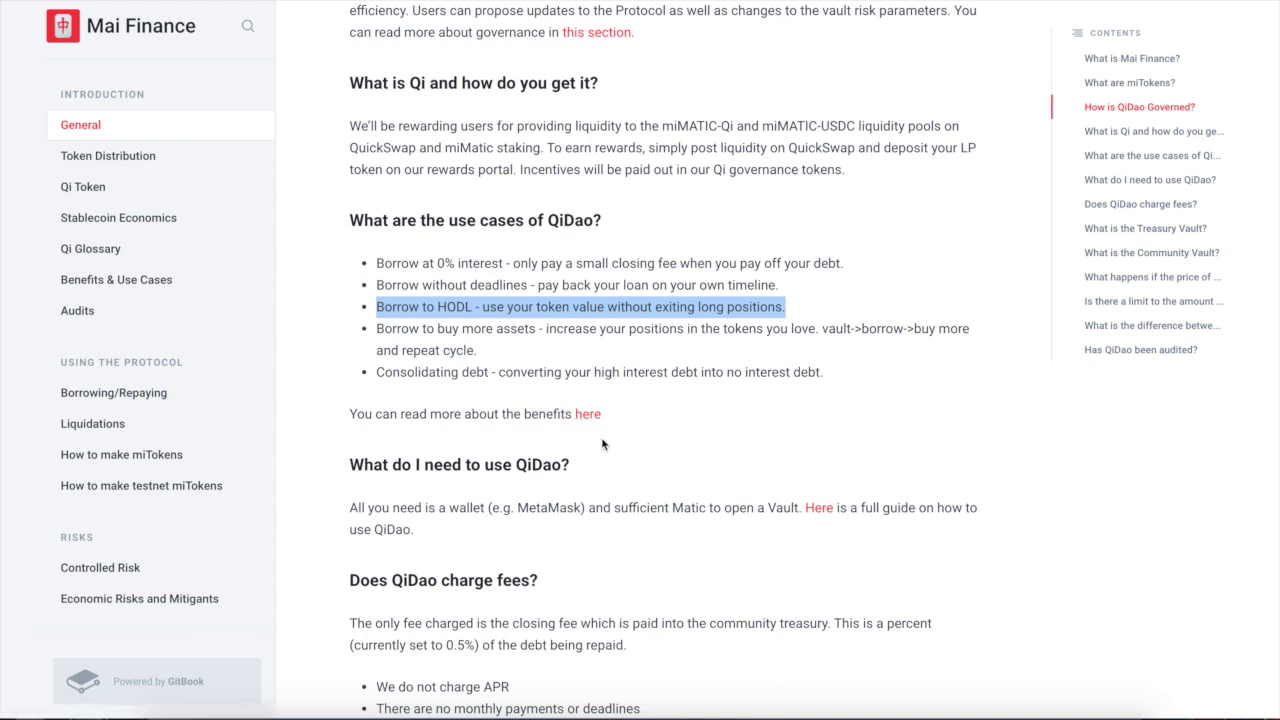
pyautogui.scroll(-3, 602, 444)
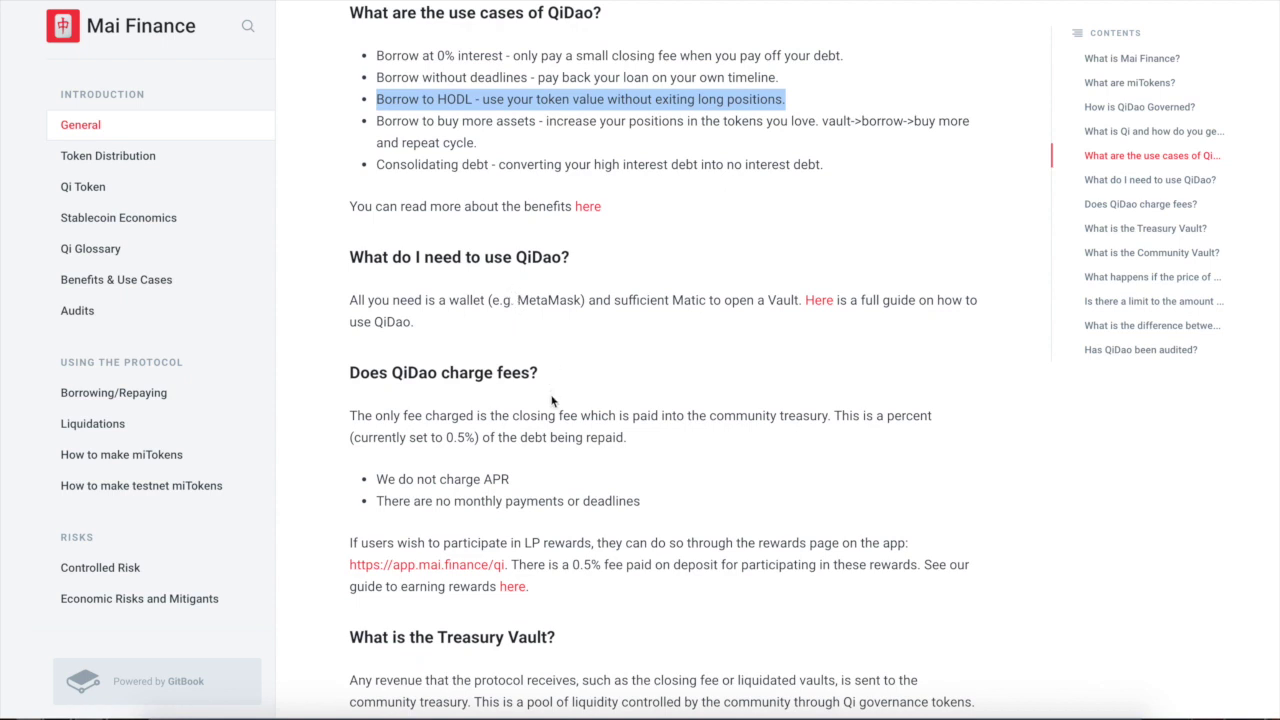
pyautogui.scroll(-1, 551, 400)
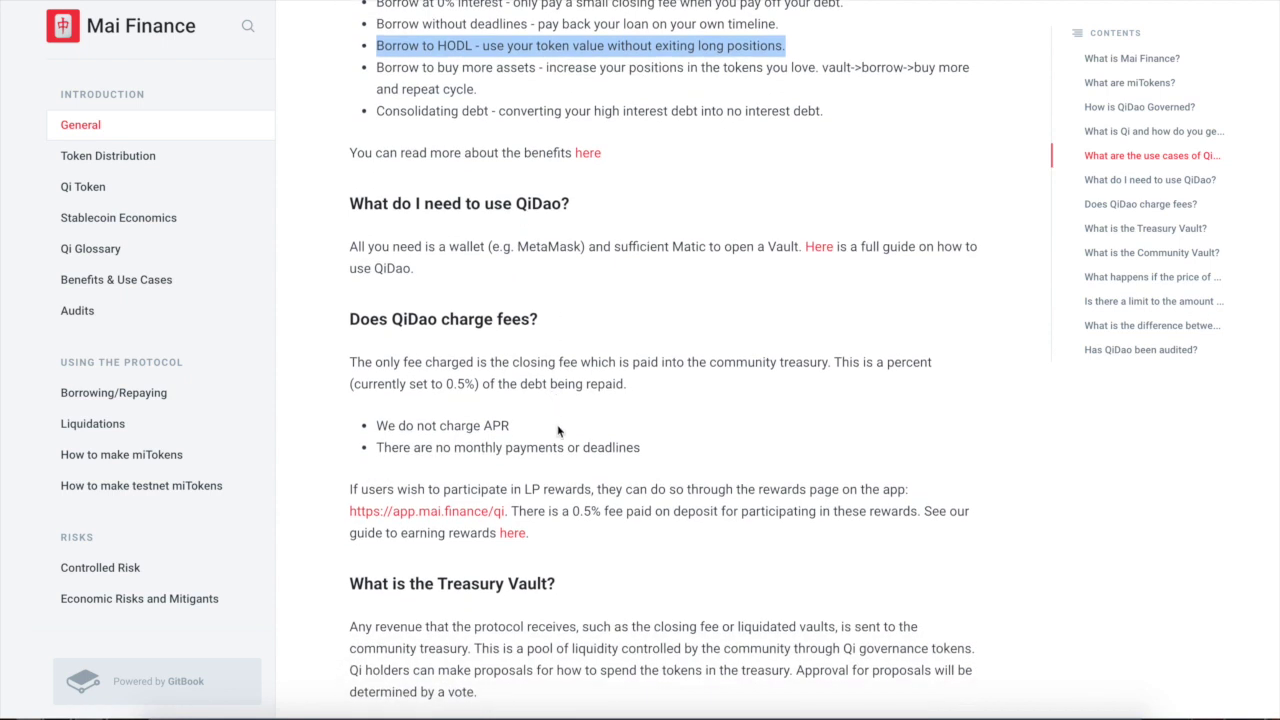
pyautogui.scroll(-1, 557, 440)
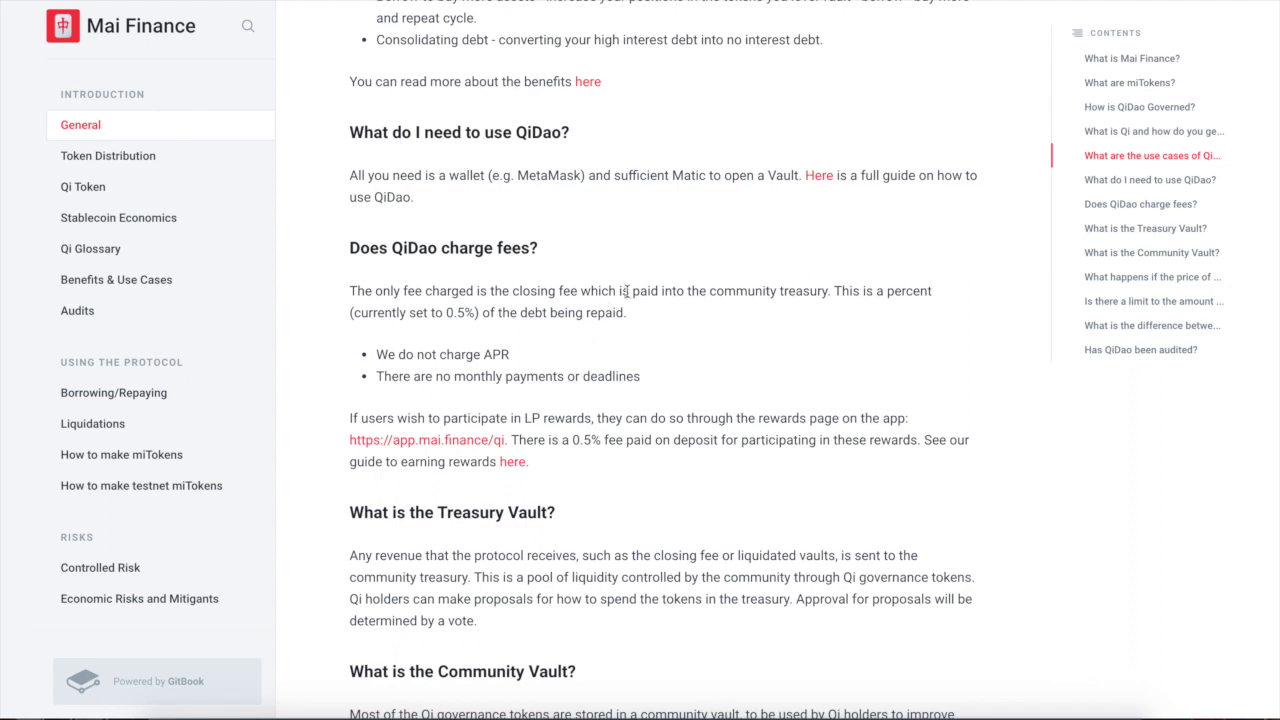
pyautogui.moveTo(648, 316); pyautogui.dragTo(420, 310)
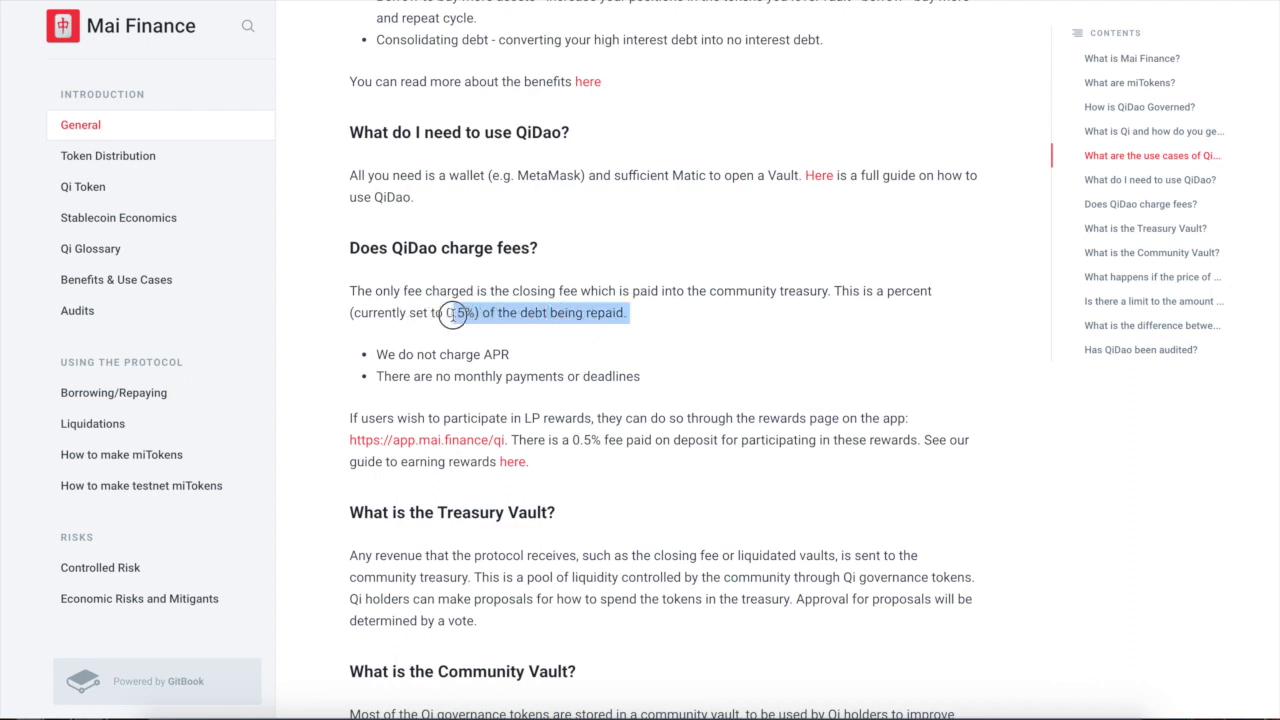
pyautogui.moveTo(420, 310); pyautogui.dragTo(452, 312)
pyautogui.scroll(-3, 597, 408)
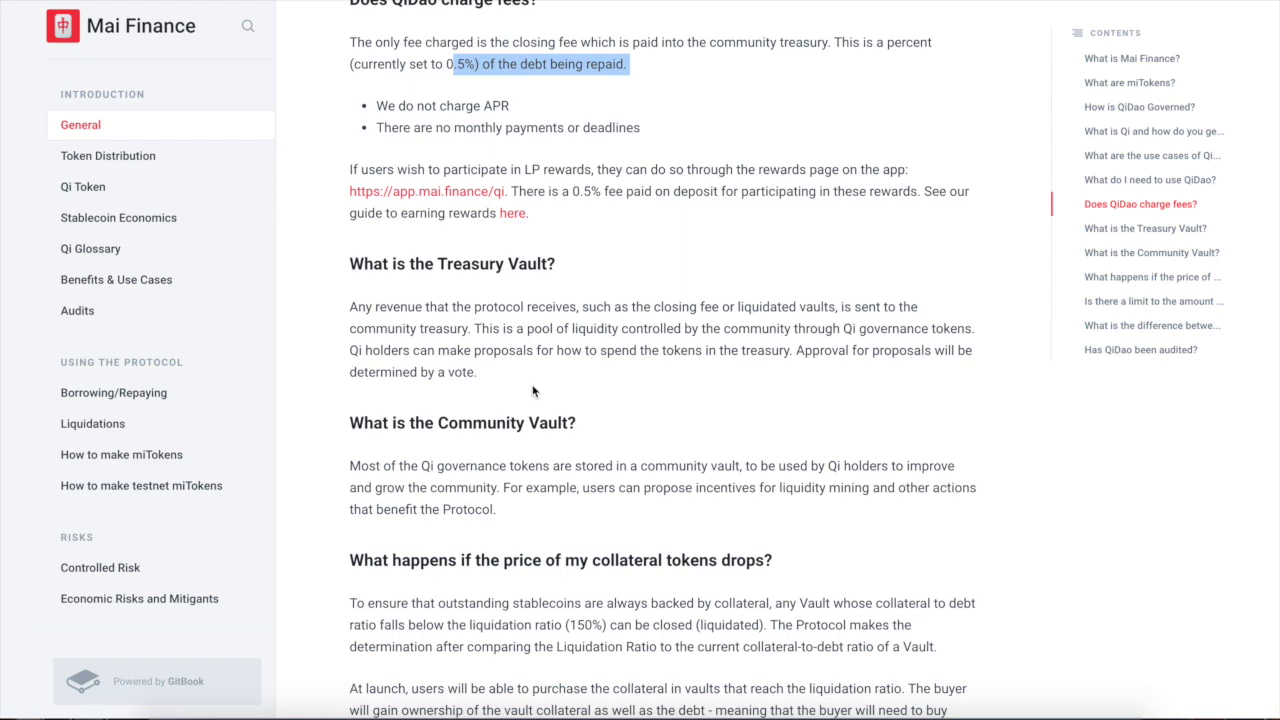
pyautogui.scroll(-2, 540, 390)
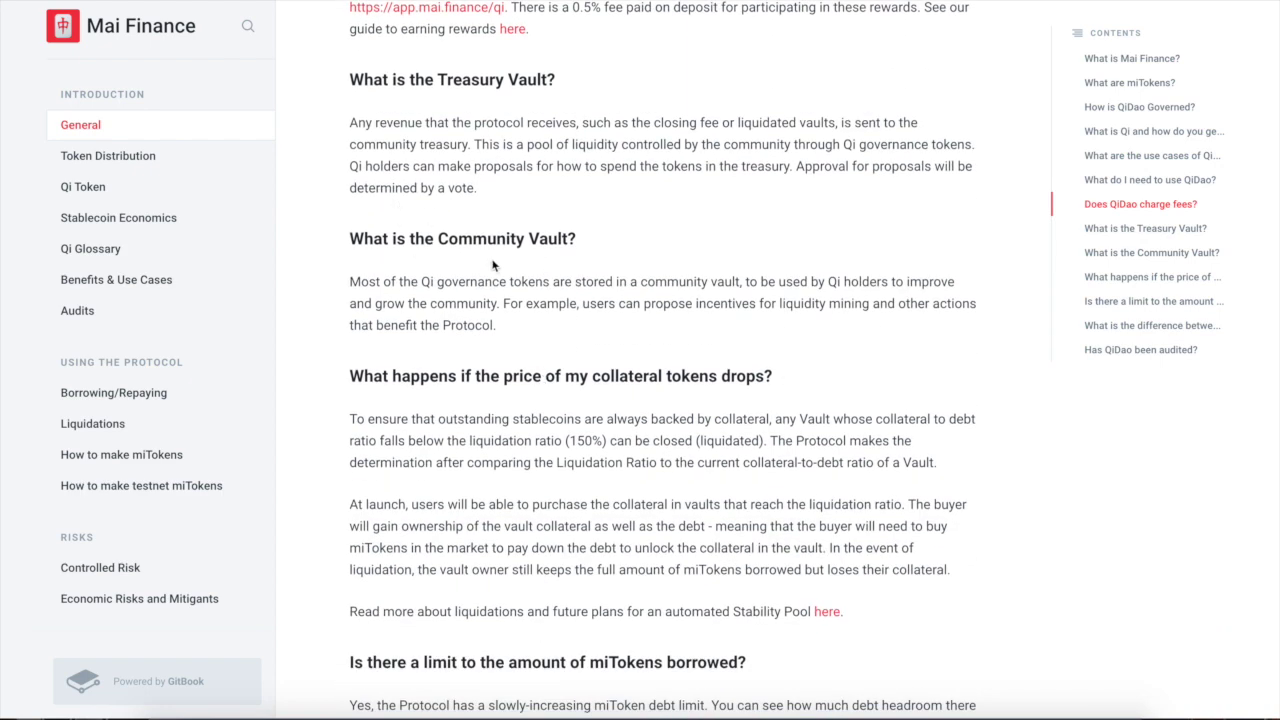
pyautogui.scroll(-1, 495, 280)
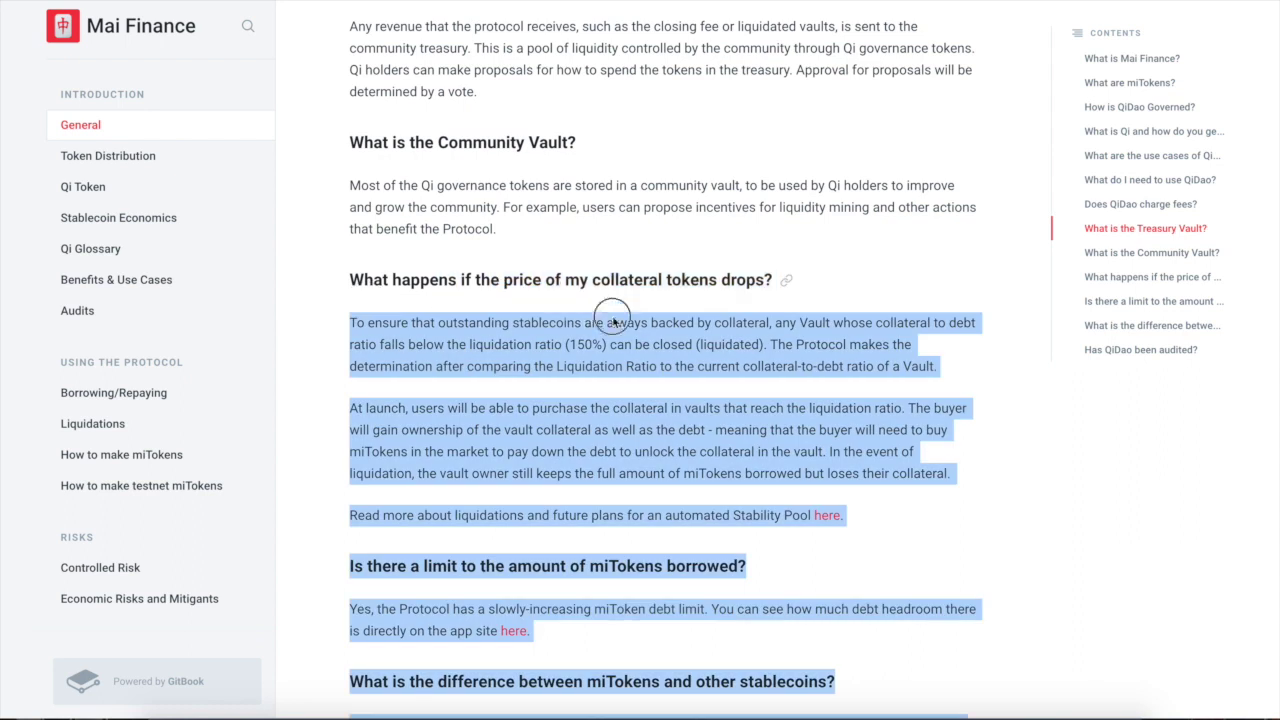
pyautogui.moveTo(340, 308); pyautogui.dragTo(469, 344)
pyautogui.click(341, 323)
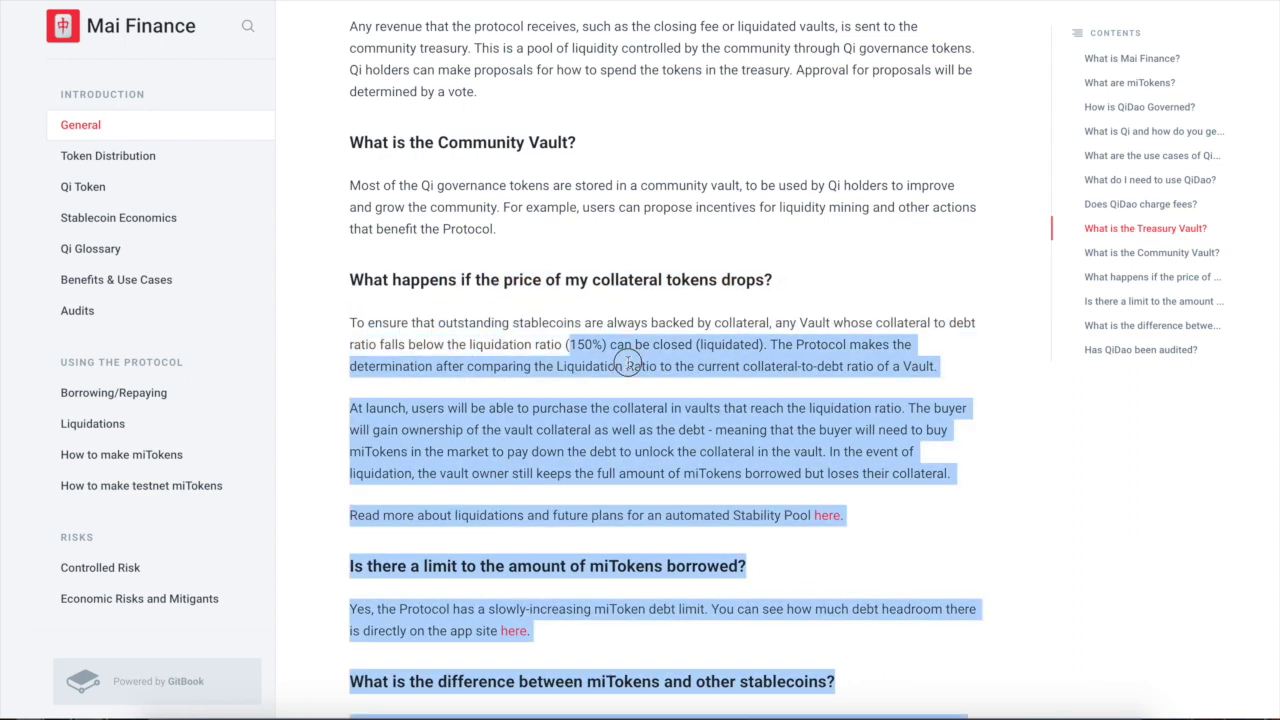
pyautogui.moveTo(341, 323); pyautogui.dragTo(742, 440)
pyautogui.click(1010, 512)
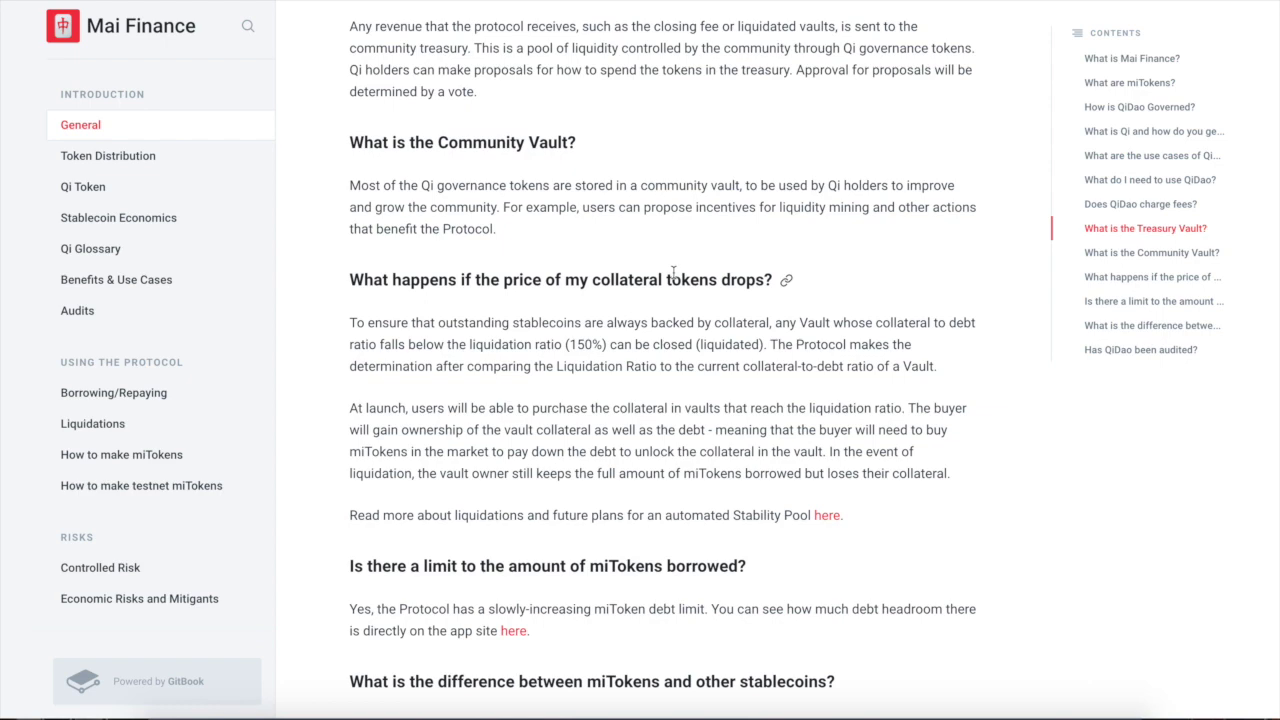
pyautogui.scroll(-1, 653, 400)
pyautogui.scroll(-2, 654, 440)
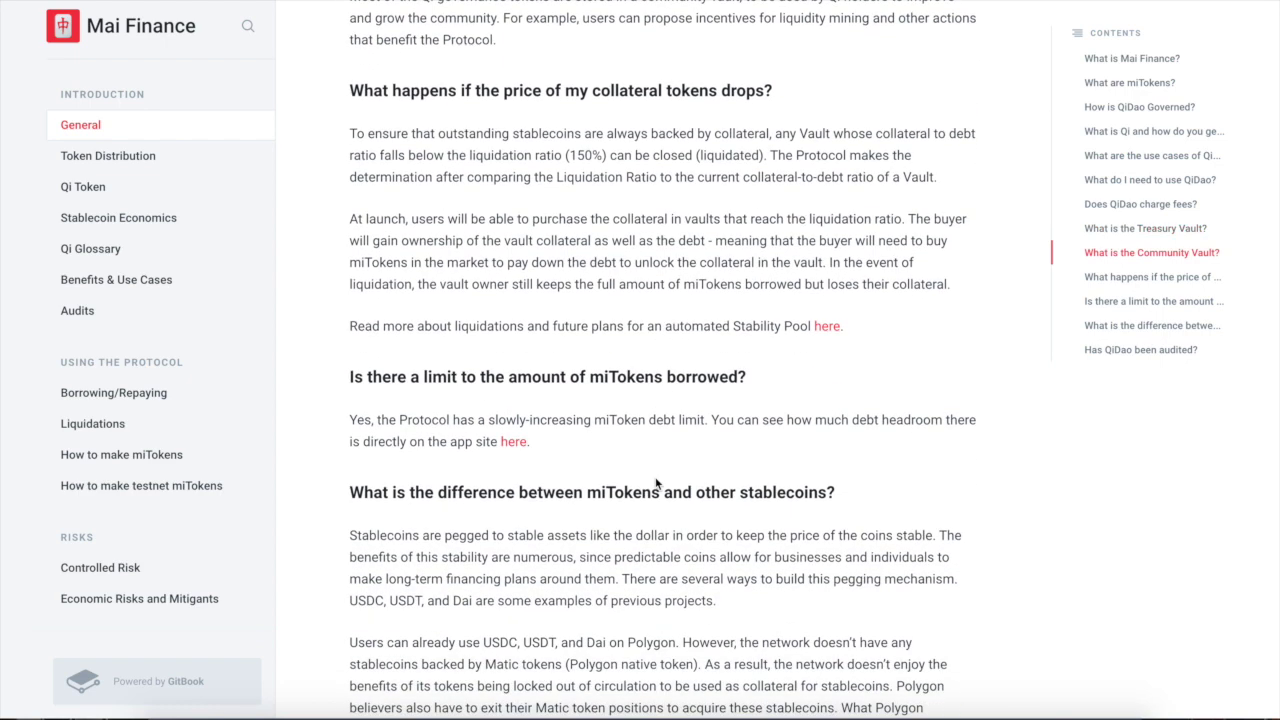
pyautogui.scroll(-2, 656, 480)
pyautogui.scroll(-2, 656, 483)
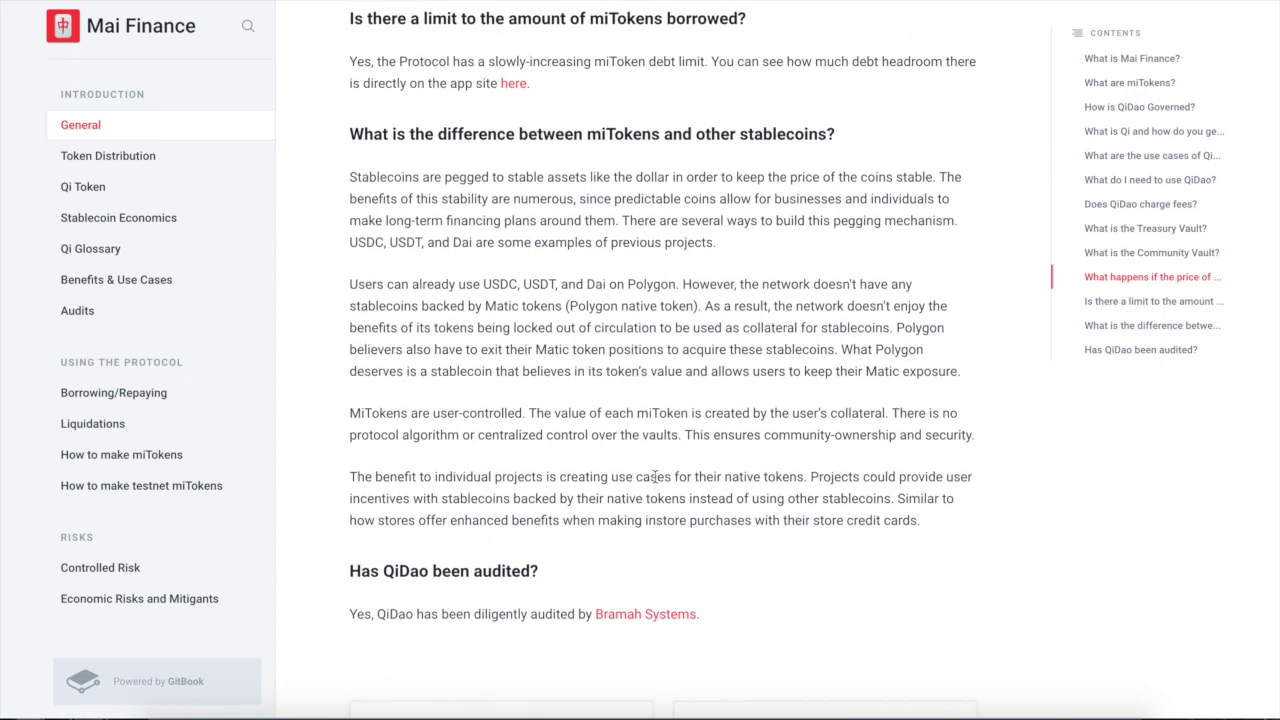
pyautogui.click(100, 425)
# Scroll the Liquidations article, briefly highlighting text near the liquidation diagram
pyautogui.scroll(-3, 588, 428)
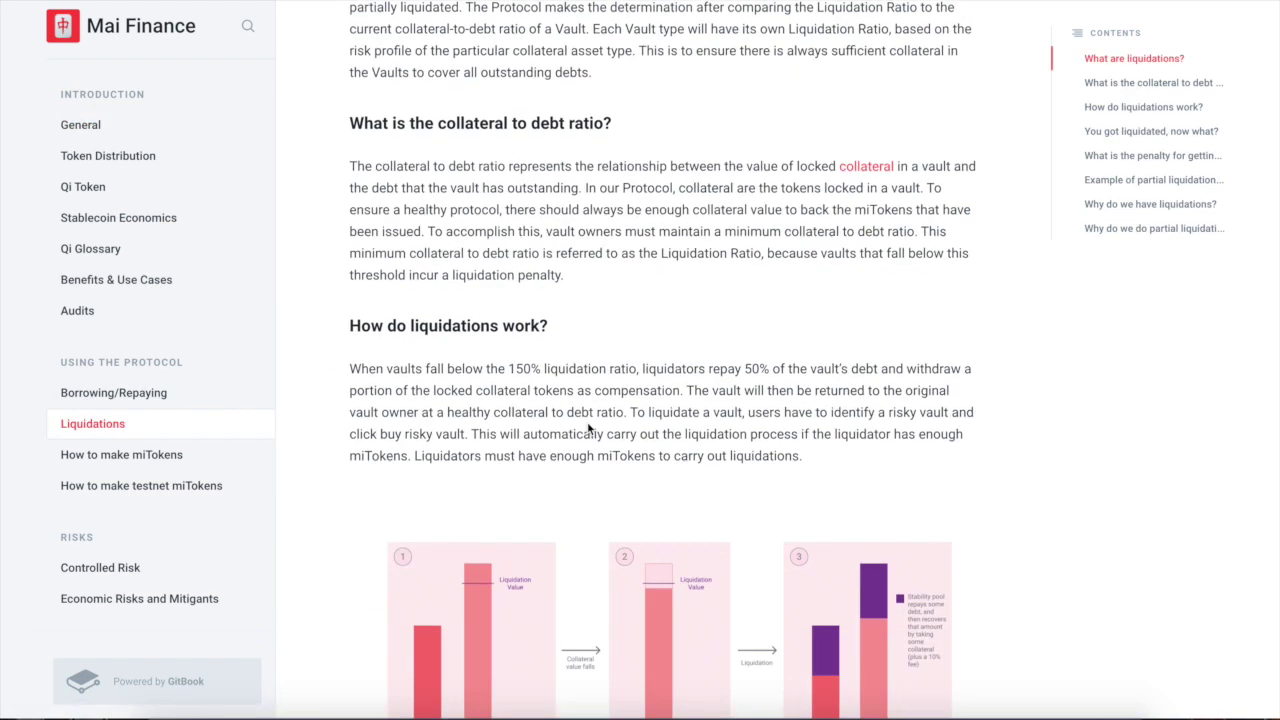
pyautogui.scroll(-2, 588, 428)
pyautogui.moveTo(340, 203); pyautogui.dragTo(490, 196)
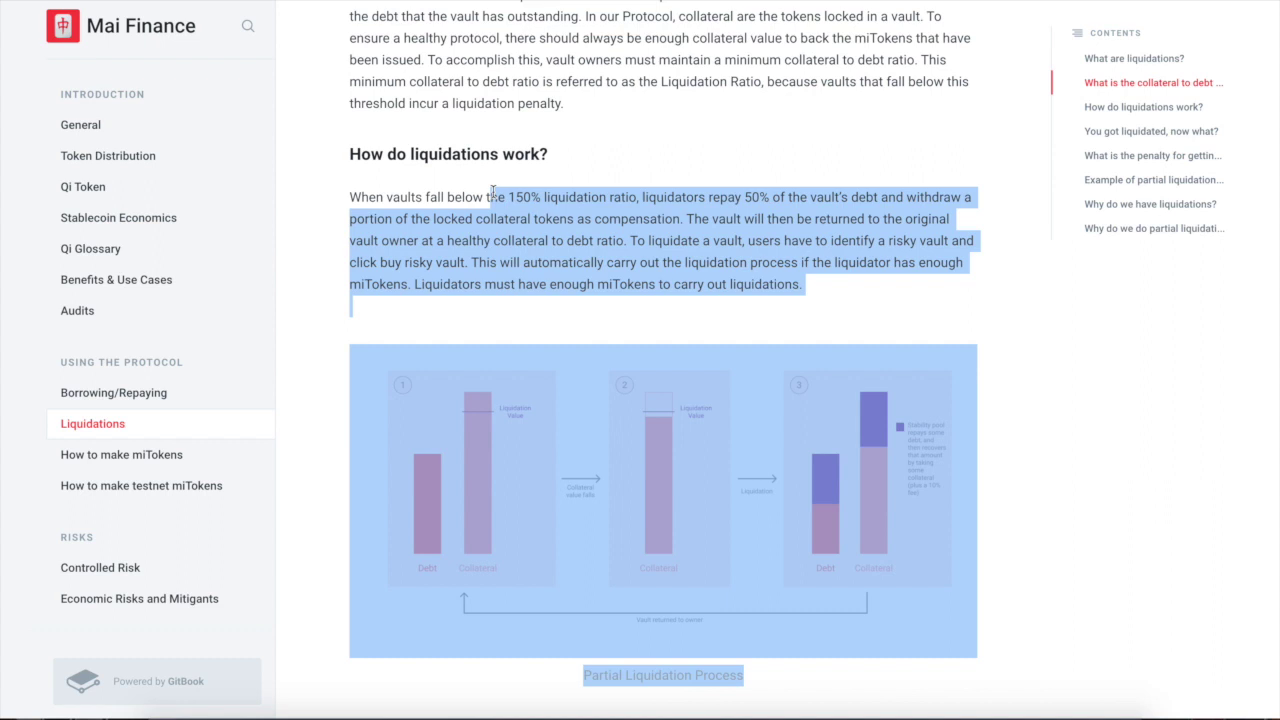
pyautogui.click(852, 291)
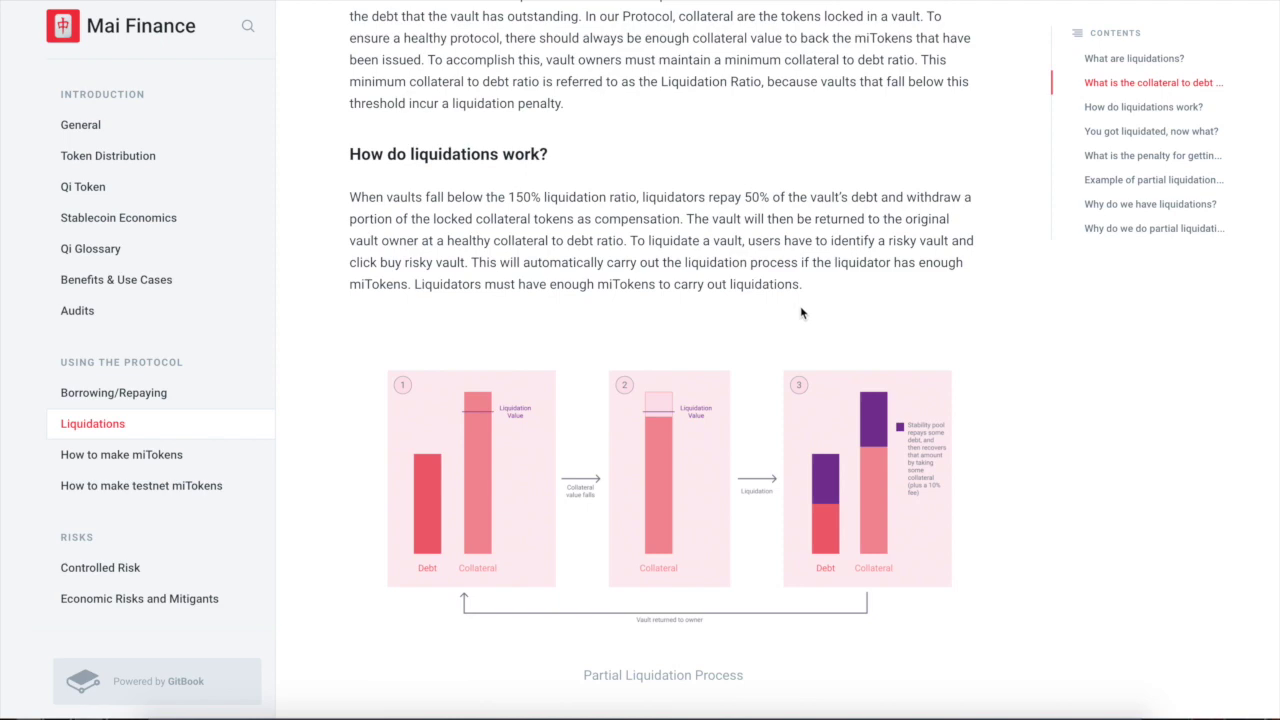
# Scroll to the 'Example of partial liquidation process' and highlight its text
pyautogui.scroll(3, 800, 316)
pyautogui.scroll(2, 866, 368)
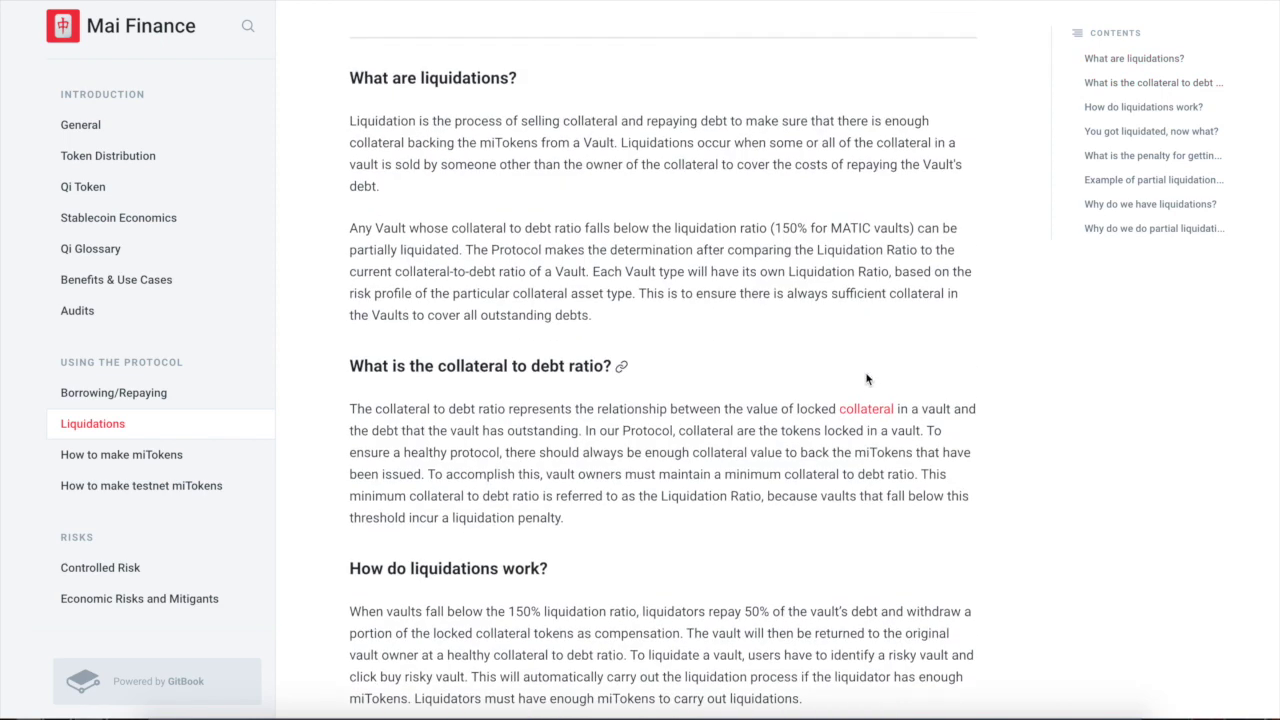
pyautogui.scroll(1, 856, 358)
pyautogui.scroll(2, 856, 358)
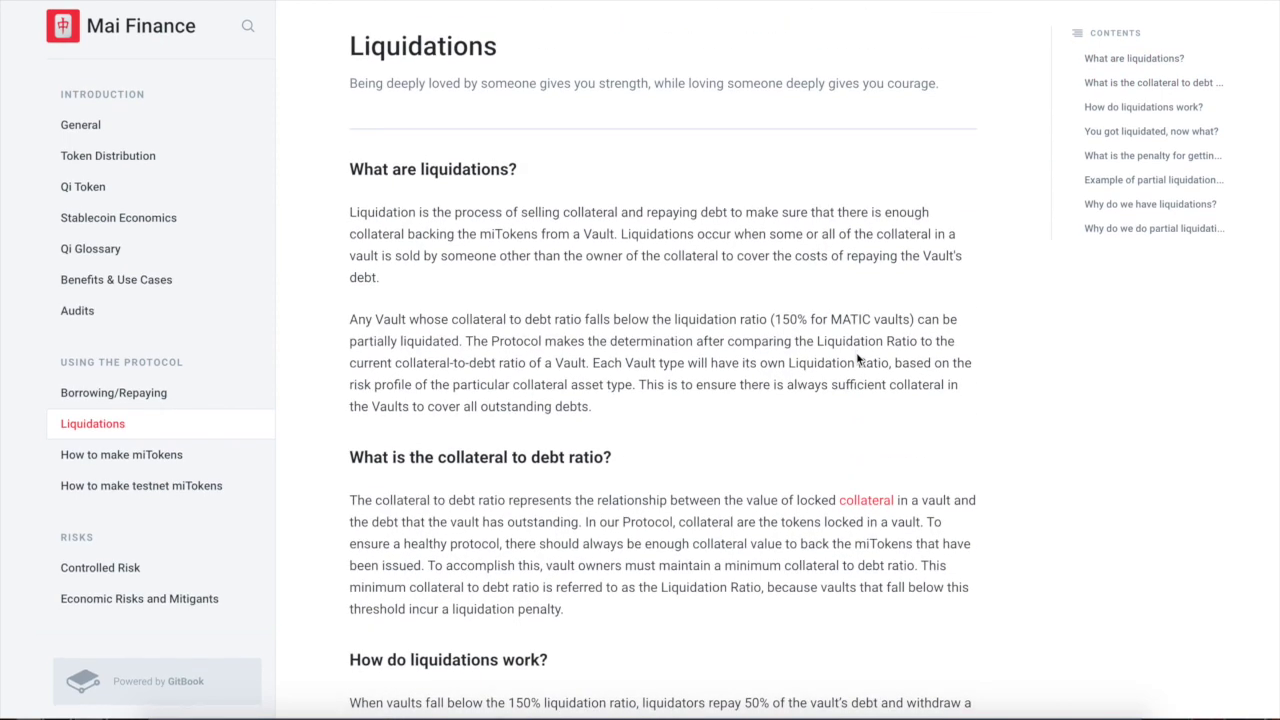
pyautogui.scroll(-4, 856, 358)
pyautogui.scroll(-1, 856, 360)
pyautogui.scroll(-2, 856, 360)
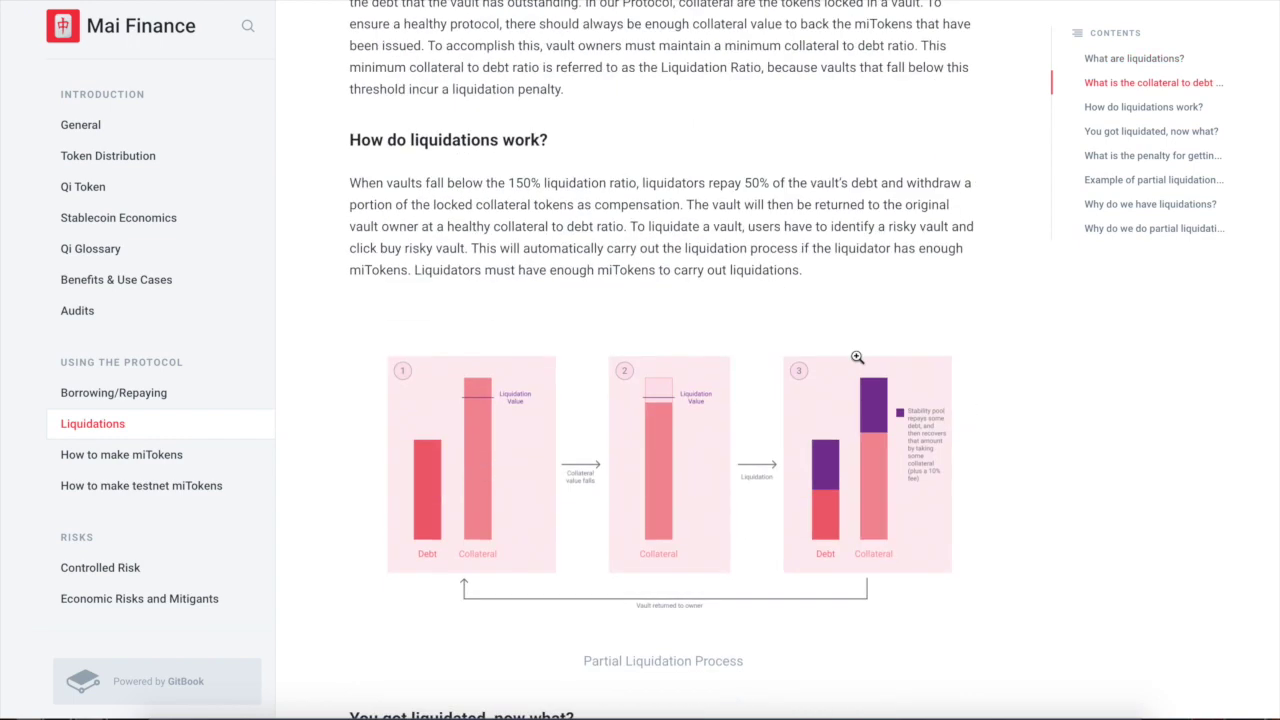
pyautogui.scroll(-2, 856, 360)
pyautogui.scroll(-3, 856, 362)
pyautogui.scroll(-2, 856, 362)
pyautogui.scroll(-1, 856, 362)
pyautogui.scroll(-2, 856, 362)
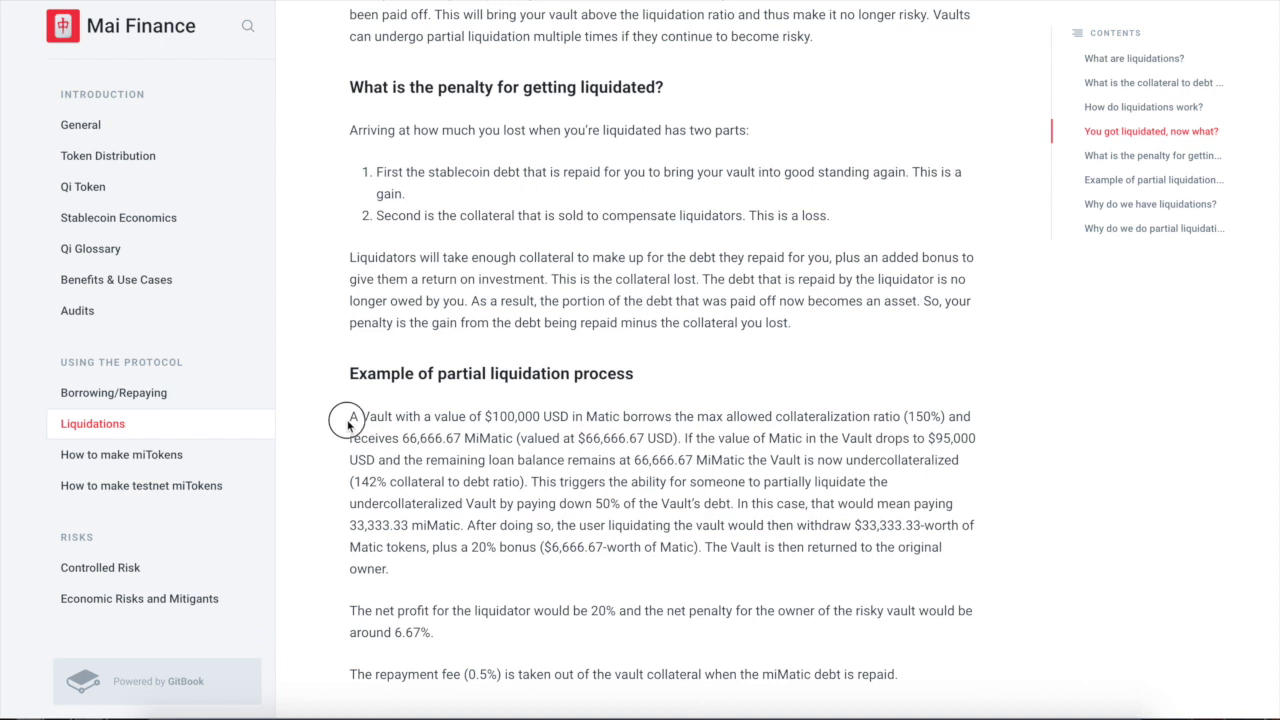
pyautogui.moveTo(586, 416); pyautogui.dragTo(570, 712)
# Highlight the borrowed MiMatic, $66,666.67, $33,333.33 withdrawal, 20% bonus and vault-return figures
pyautogui.click(1146, 460)
pyautogui.moveTo(418, 440); pyautogui.dragTo(510, 442)
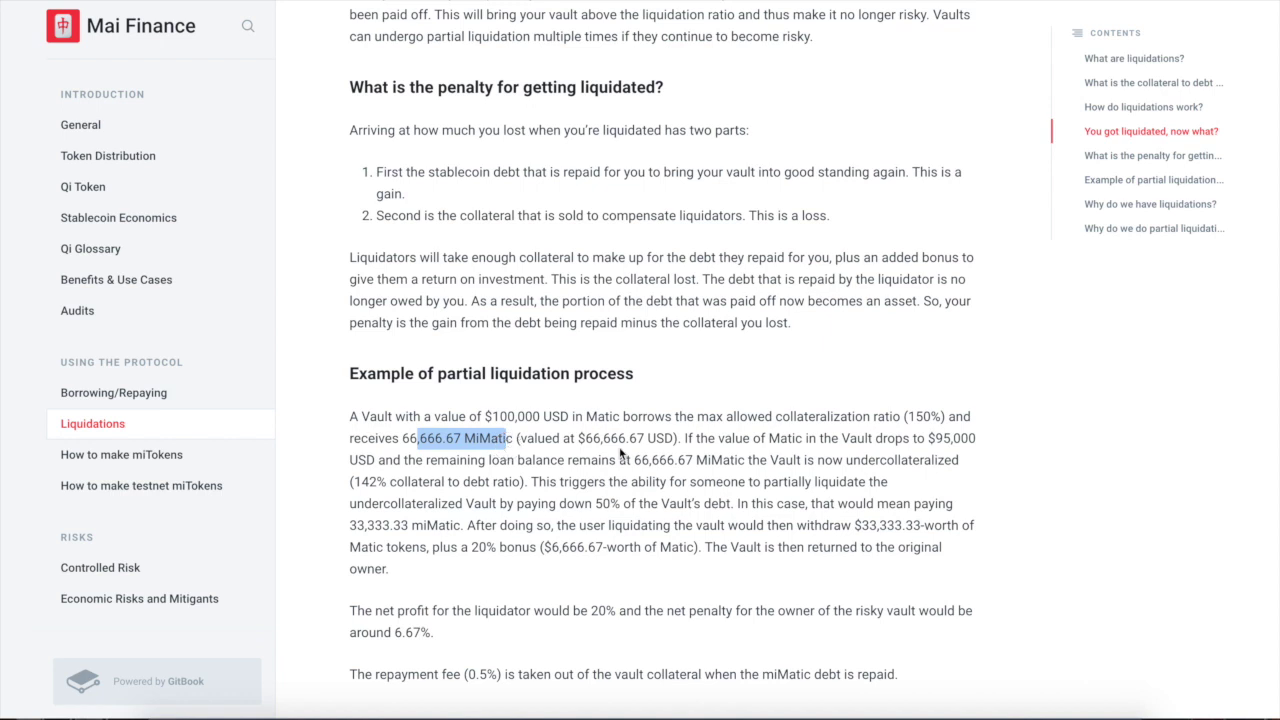
pyautogui.moveTo(646, 438); pyautogui.dragTo(593, 438)
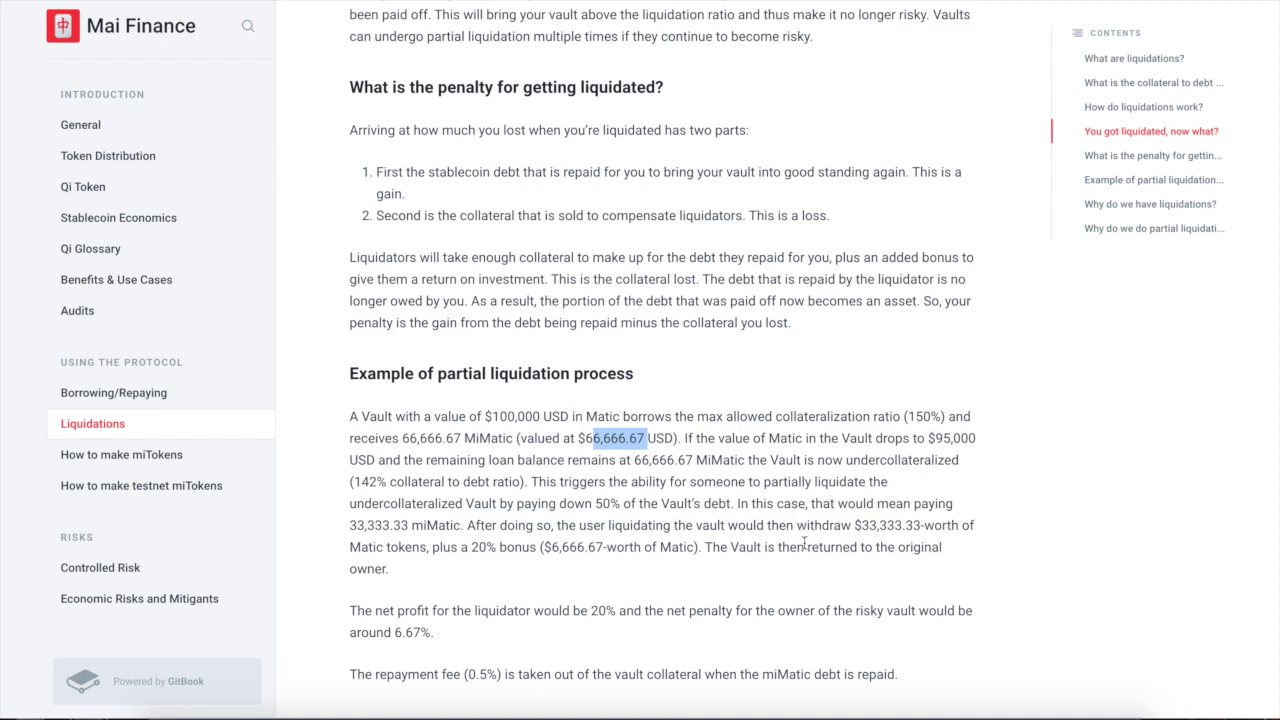
pyautogui.scroll(-2, 804, 543)
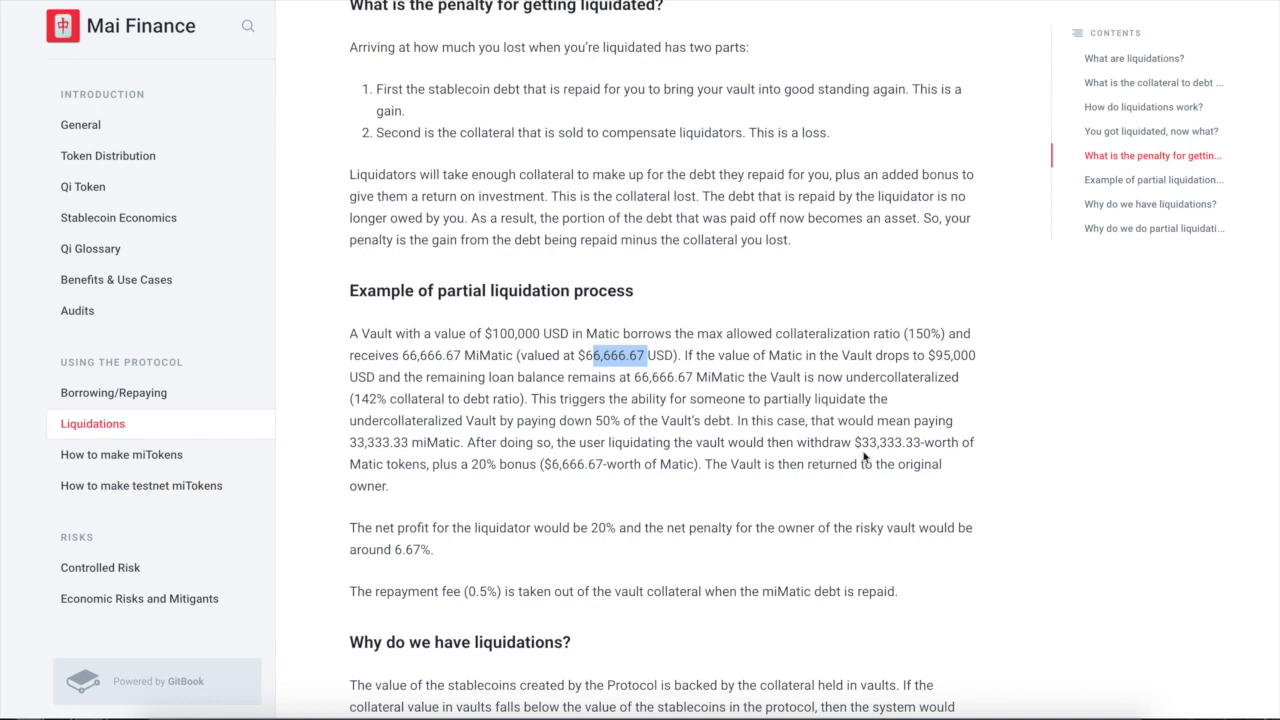
pyautogui.moveTo(860, 442); pyautogui.dragTo(922, 441)
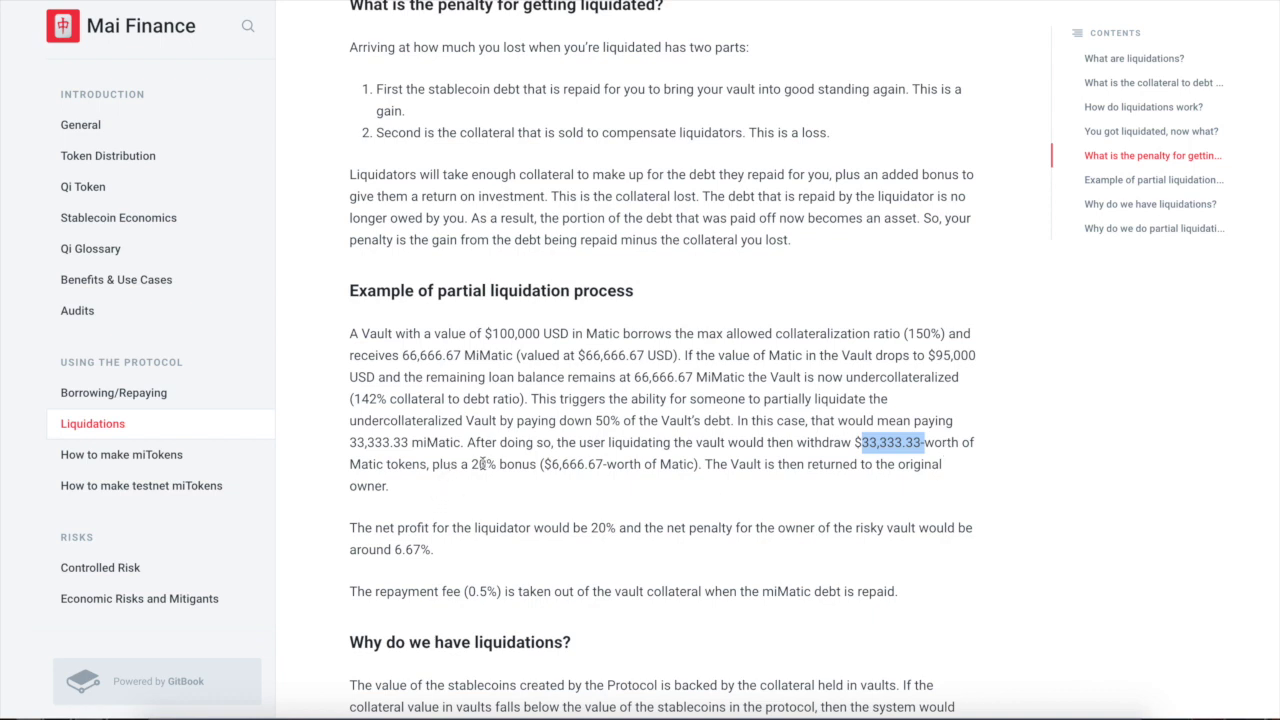
pyautogui.moveTo(472, 464); pyautogui.dragTo(686, 472)
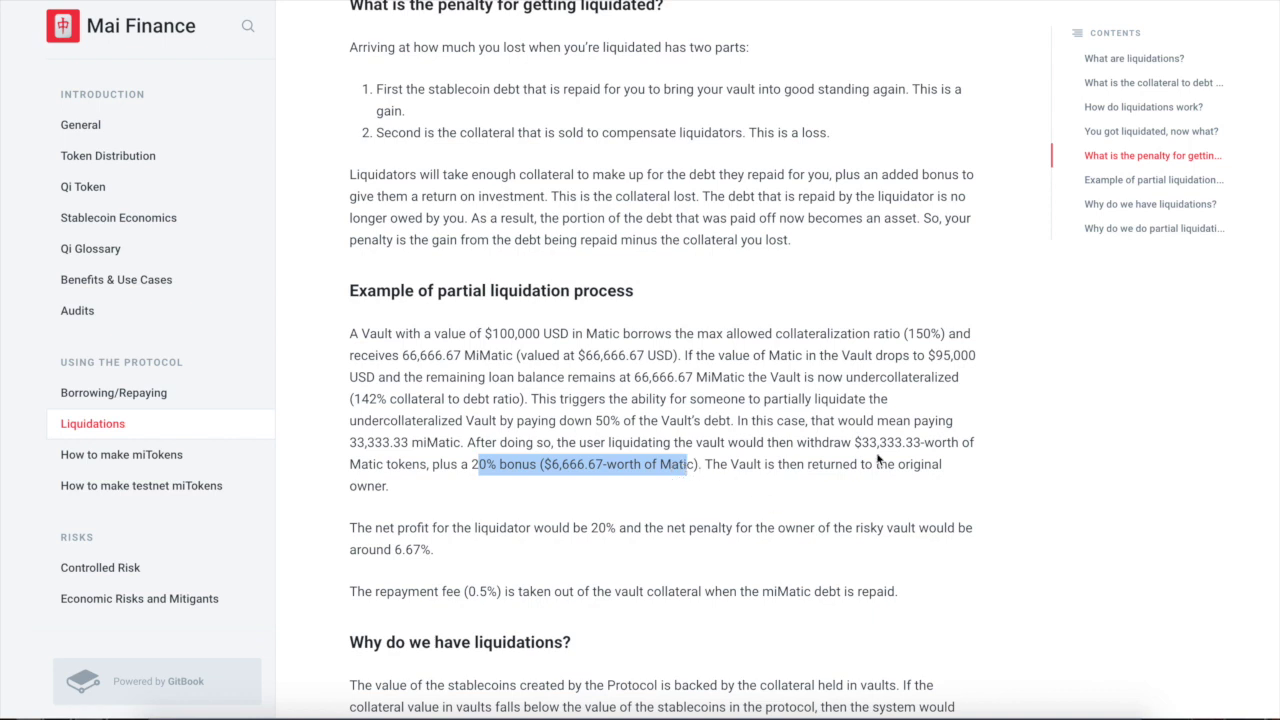
pyautogui.moveTo(789, 466); pyautogui.dragTo(820, 495)
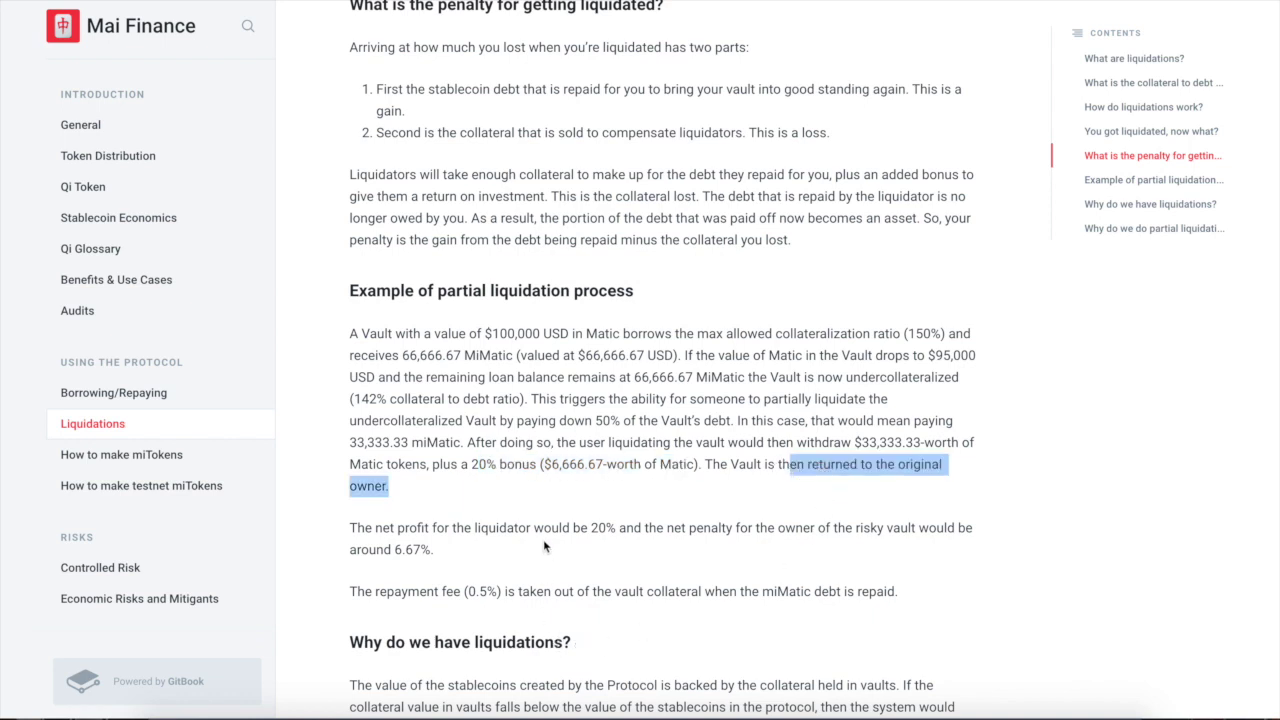
# Highlight the 6.67% owner penalty and liquidator's 20% net profit, then scroll further
pyautogui.click(477, 552)
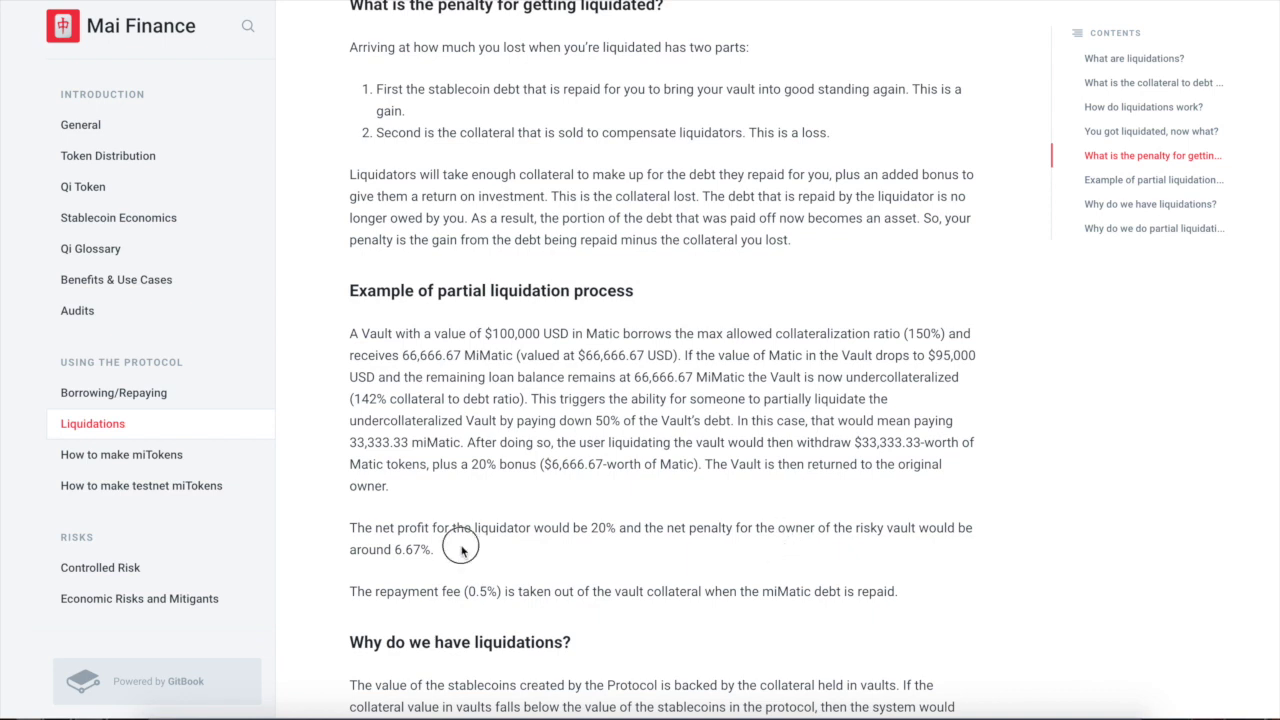
pyautogui.moveTo(438, 550); pyautogui.dragTo(390, 549)
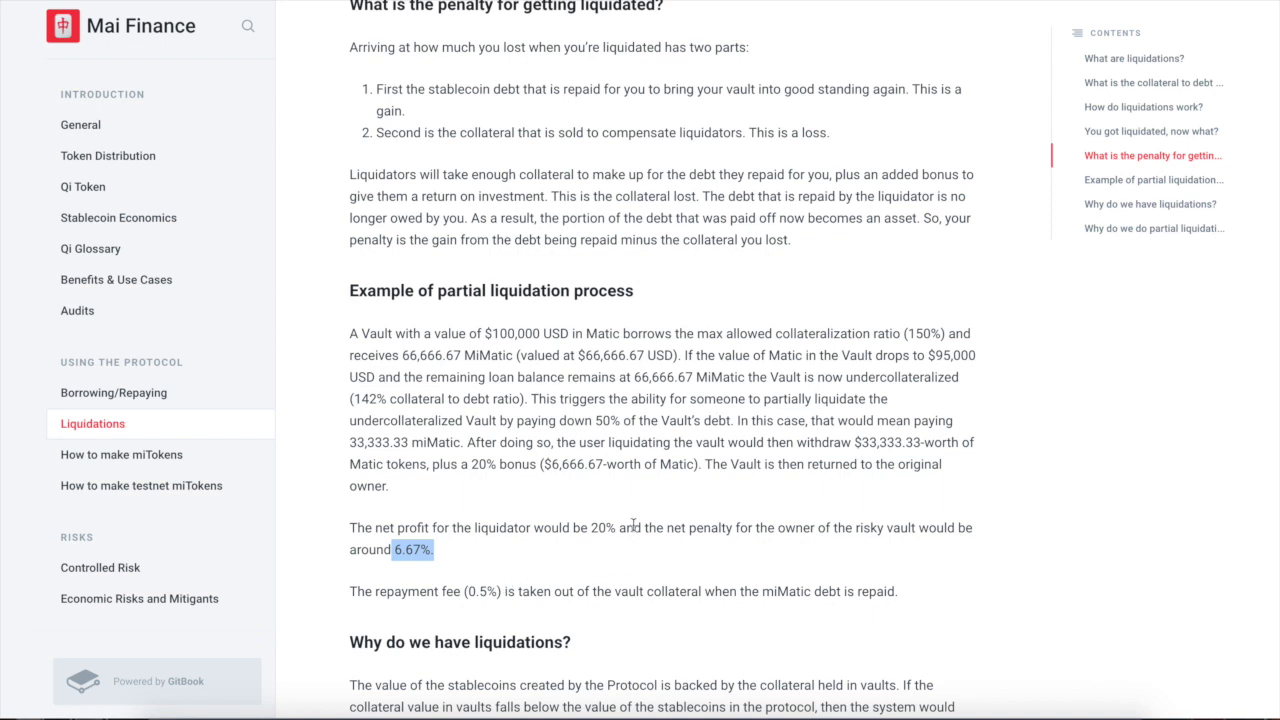
pyautogui.moveTo(634, 527); pyautogui.dragTo(540, 527)
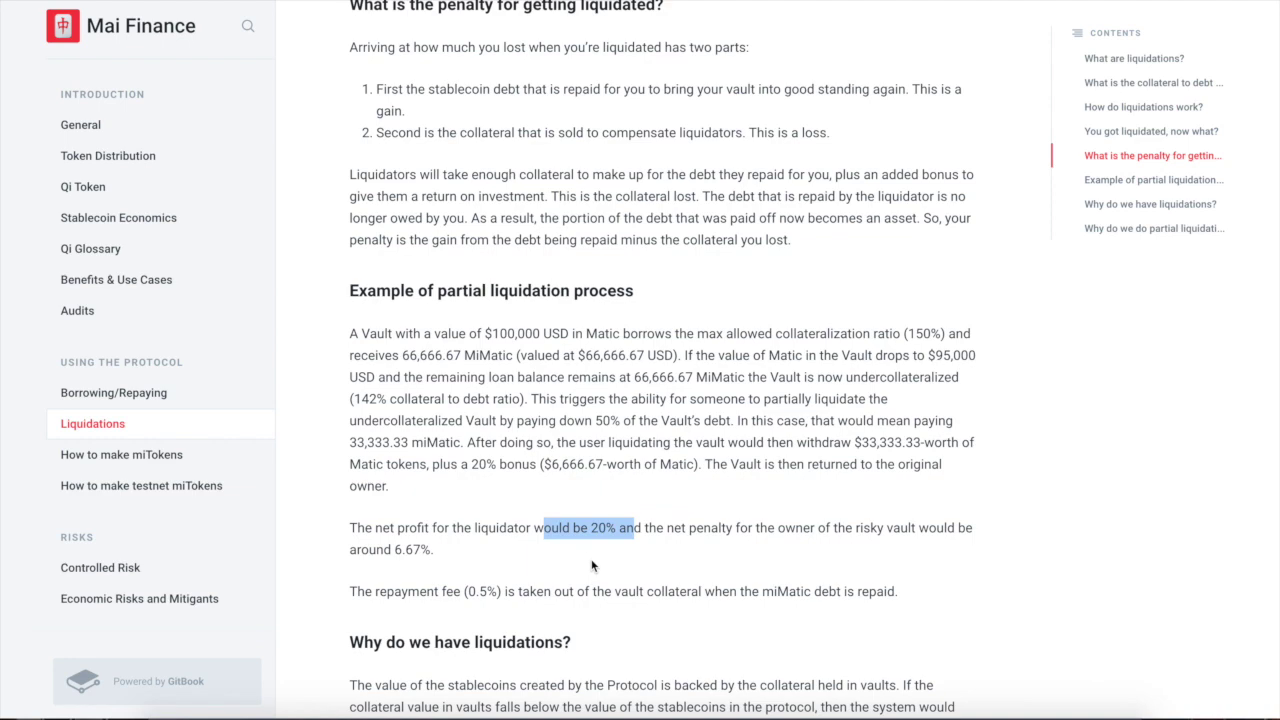
pyautogui.scroll(-2, 594, 564)
pyautogui.scroll(-2, 594, 564)
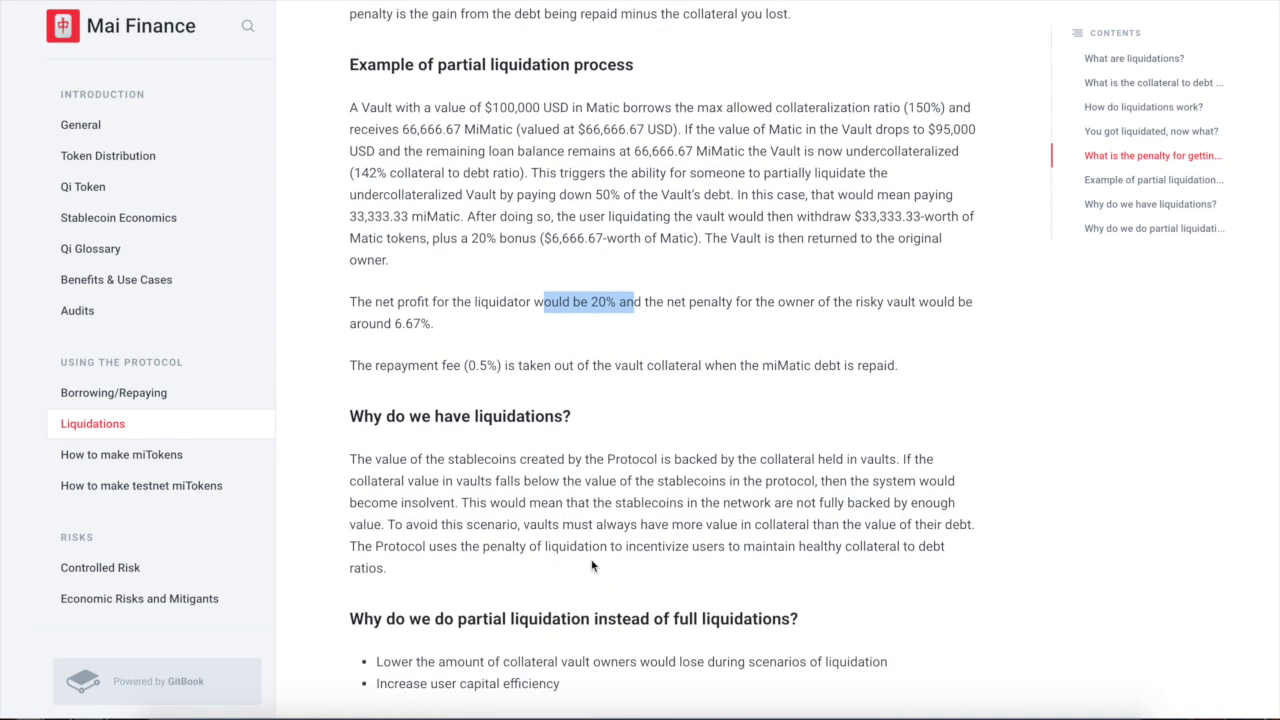
pyautogui.scroll(-2, 591, 566)
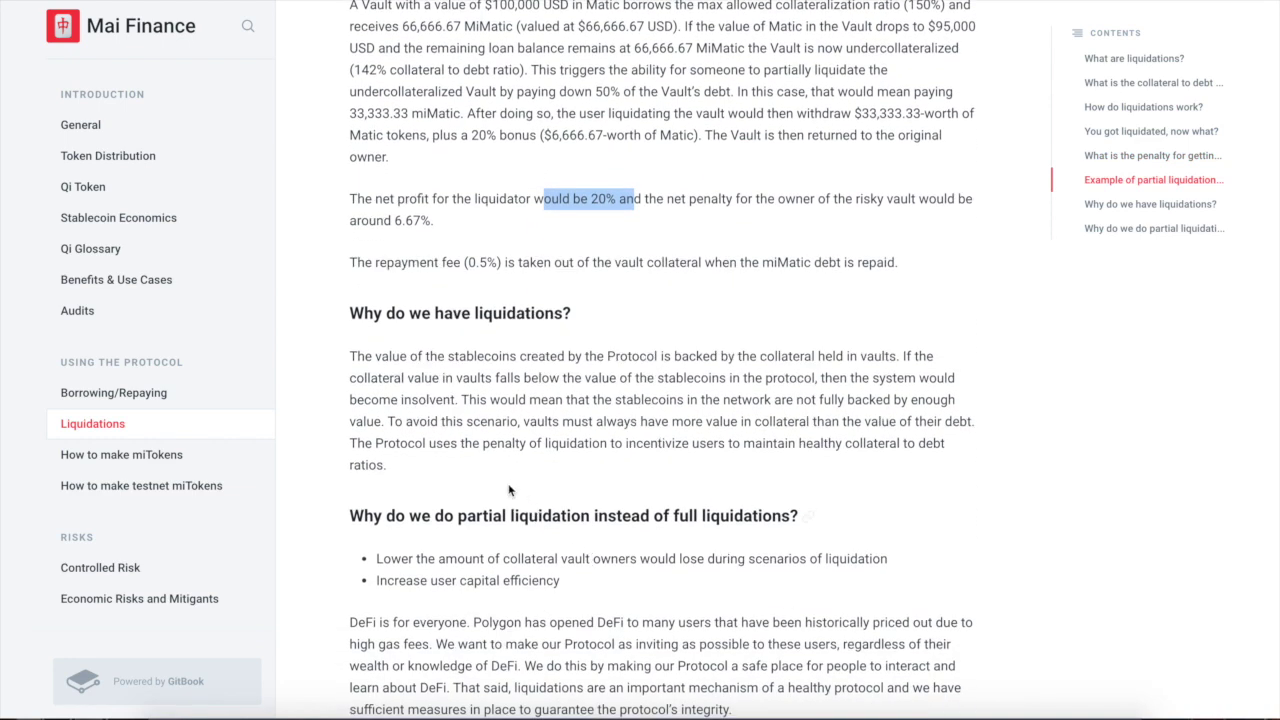
pyautogui.moveTo(490, 465); pyautogui.dragTo(365, 378)
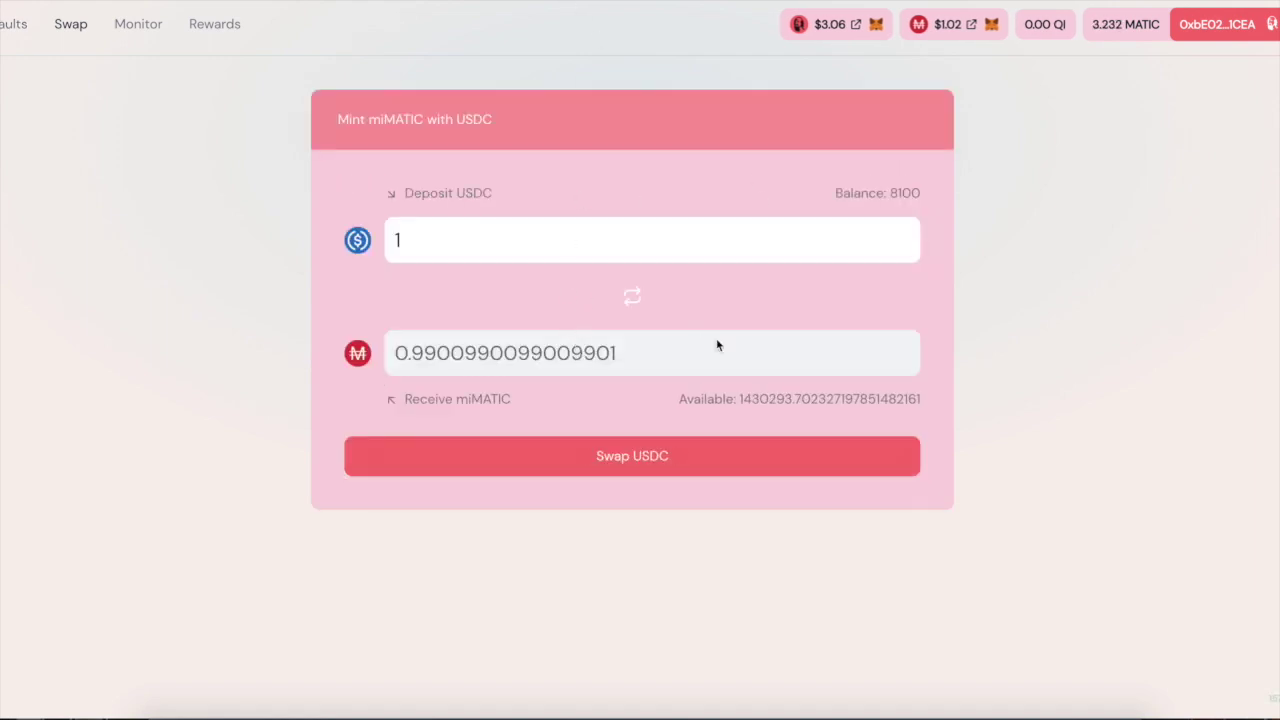
# Swap 4050 USDC for about 4009.9 miMATIC, confirming in MetaMask at gas price 2
pyautogui.click(545, 236)
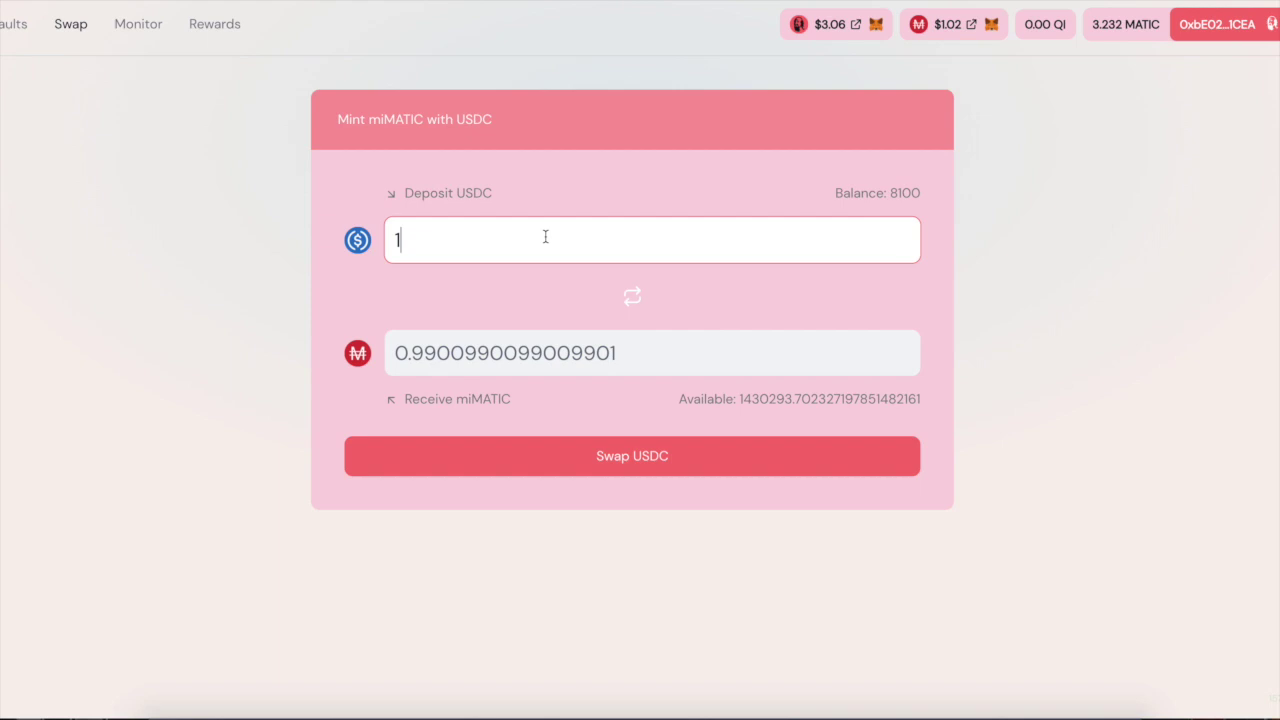
pyautogui.press('BackSpace')
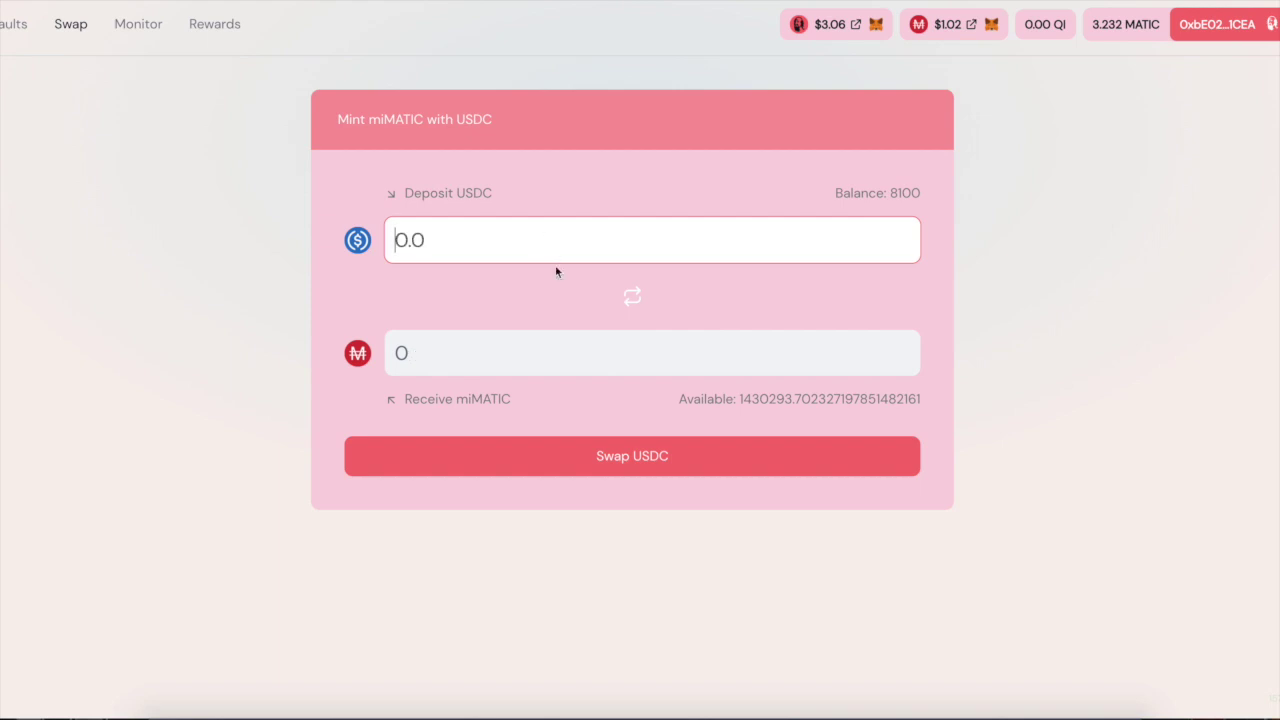
pyautogui.write('4')
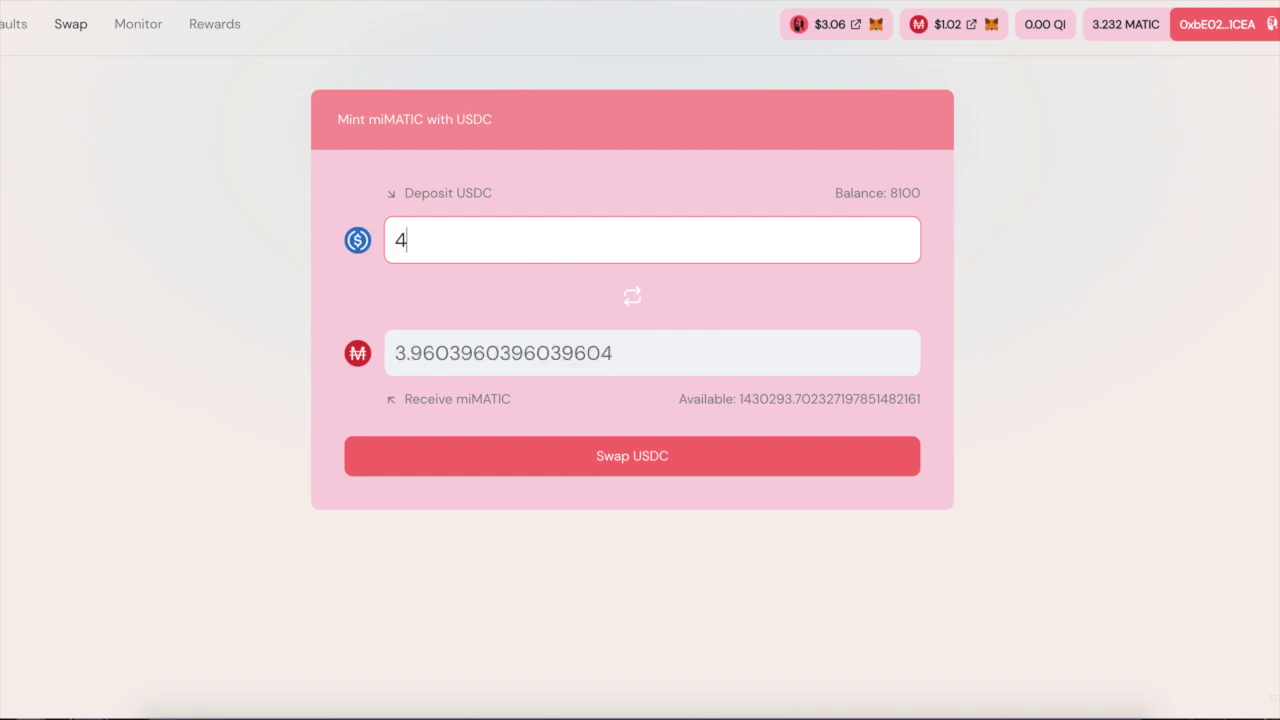
pyautogui.write('050')
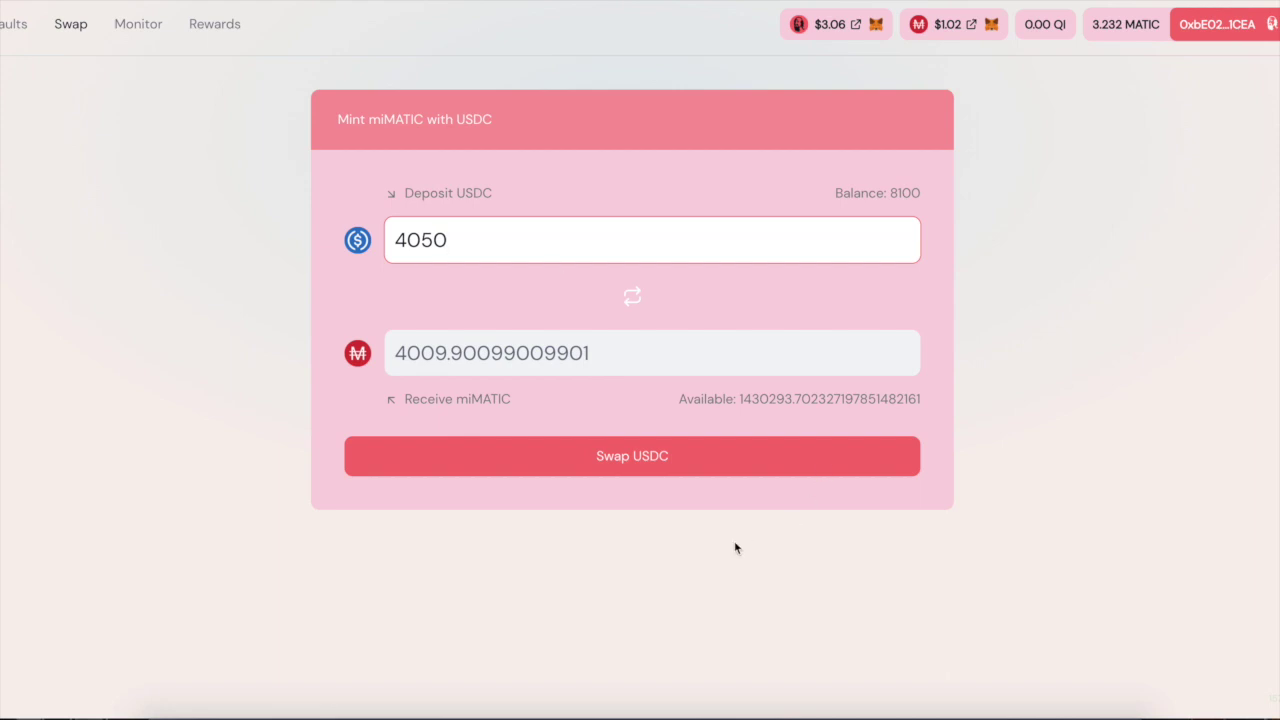
pyautogui.click(628, 466)
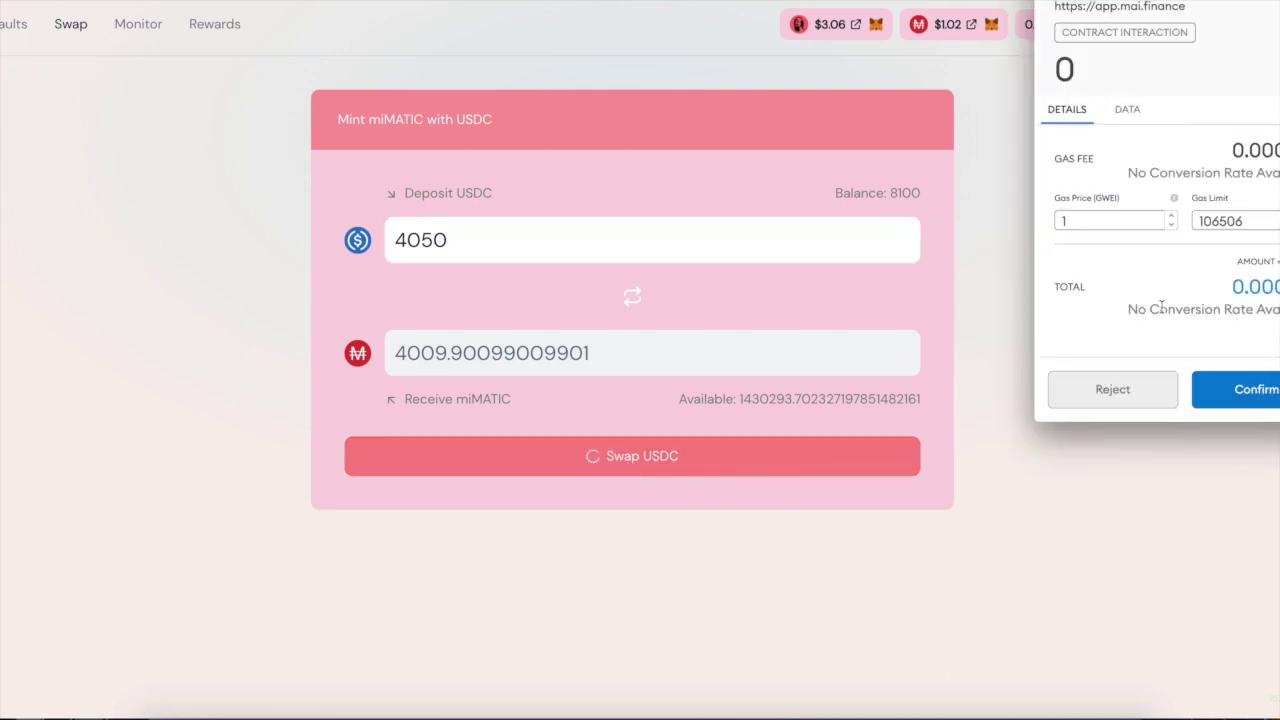
pyautogui.doubleClick(1091, 221)
pyautogui.write('2')
pyautogui.click(1240, 389)
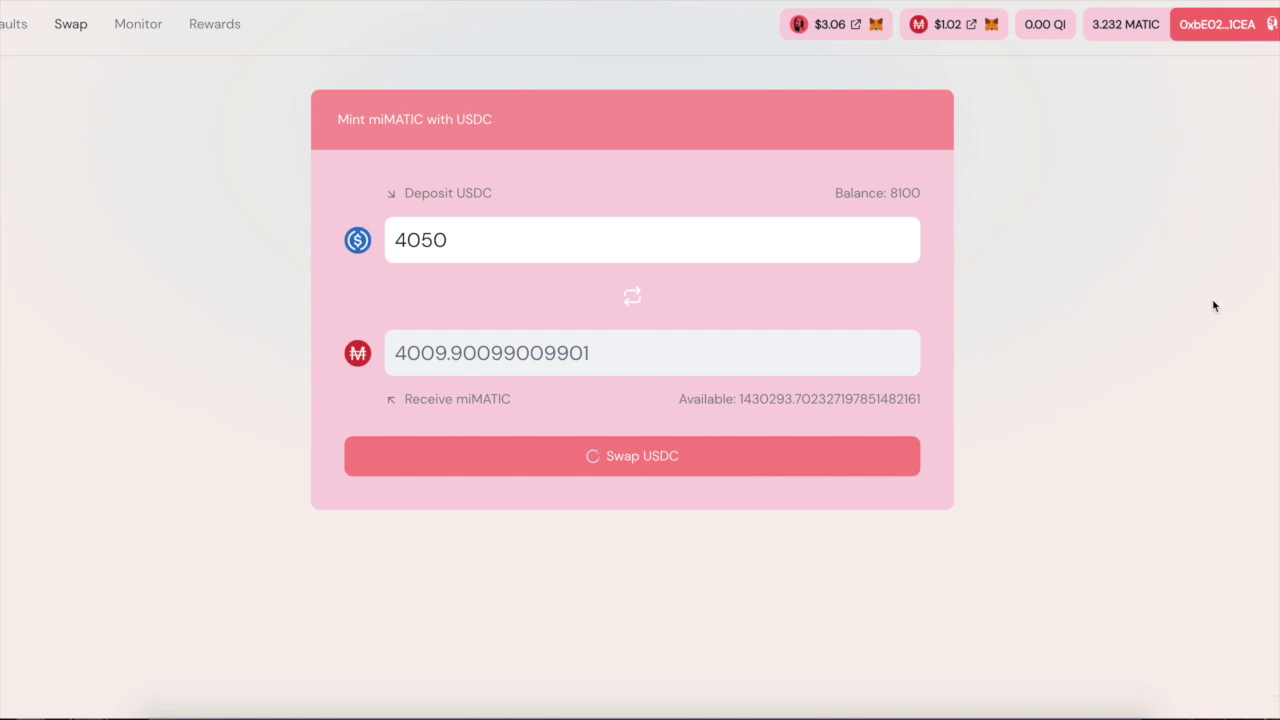
# Approve the miMATIC-USDC QuickSwap LP rewards pool to spend LP tokens, confirming in MetaMask
pyautogui.click(215, 25)
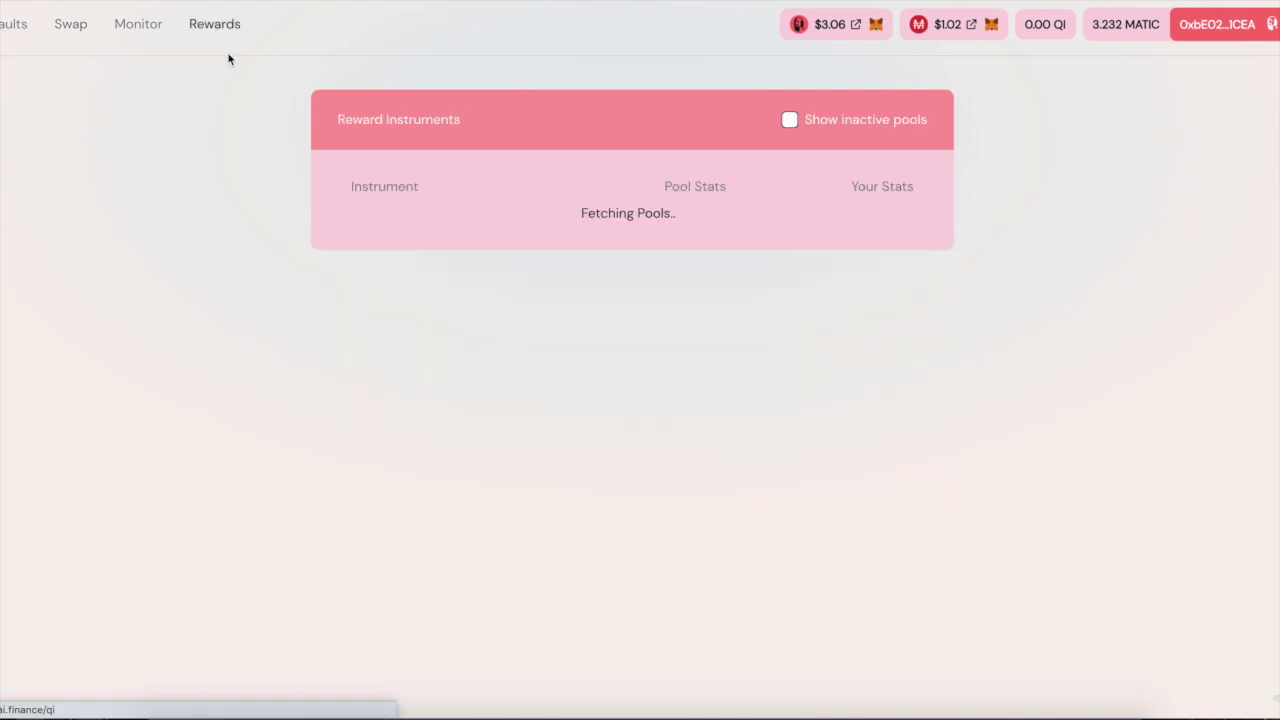
pyautogui.click(620, 213)
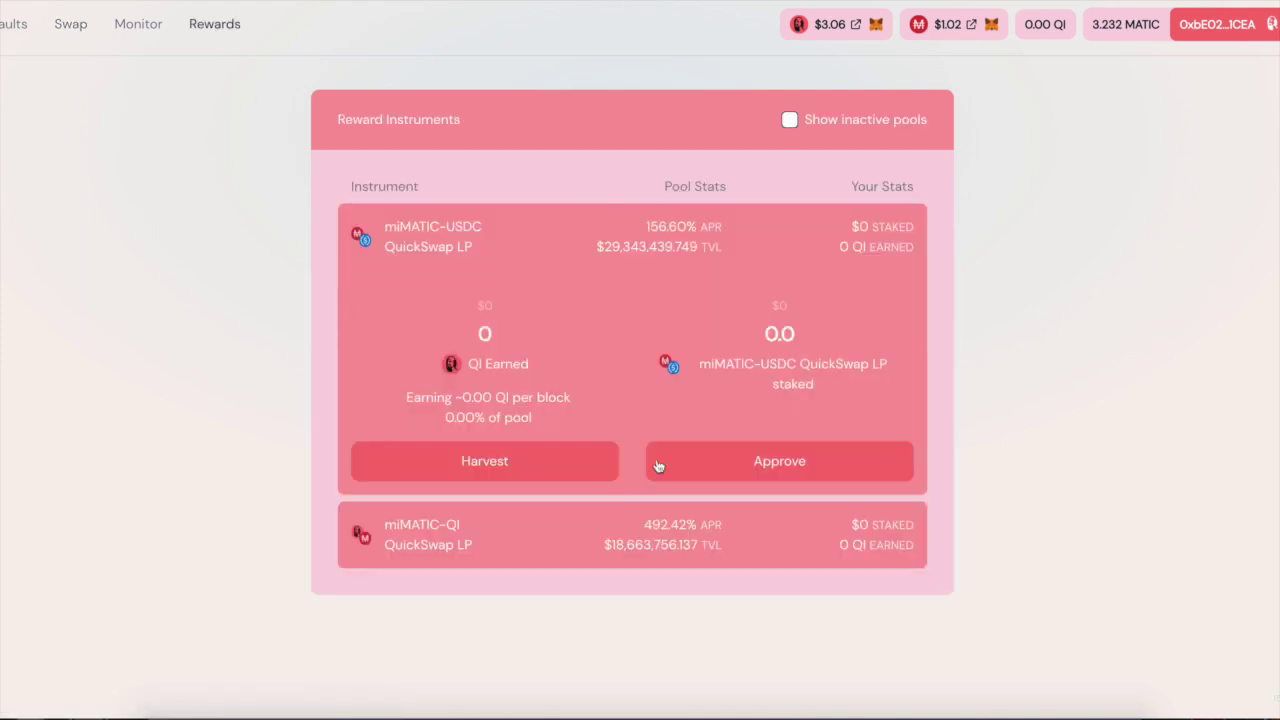
pyautogui.click(758, 466)
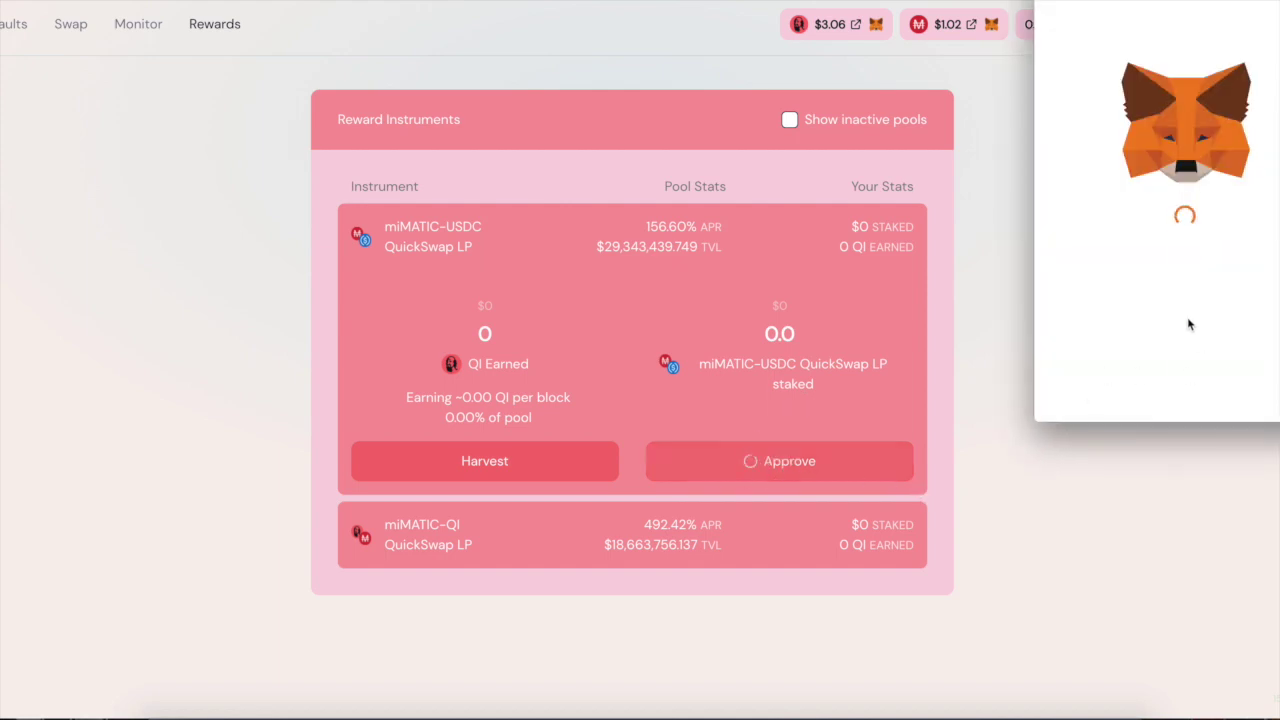
pyautogui.scroll(-1, 1259, 409)
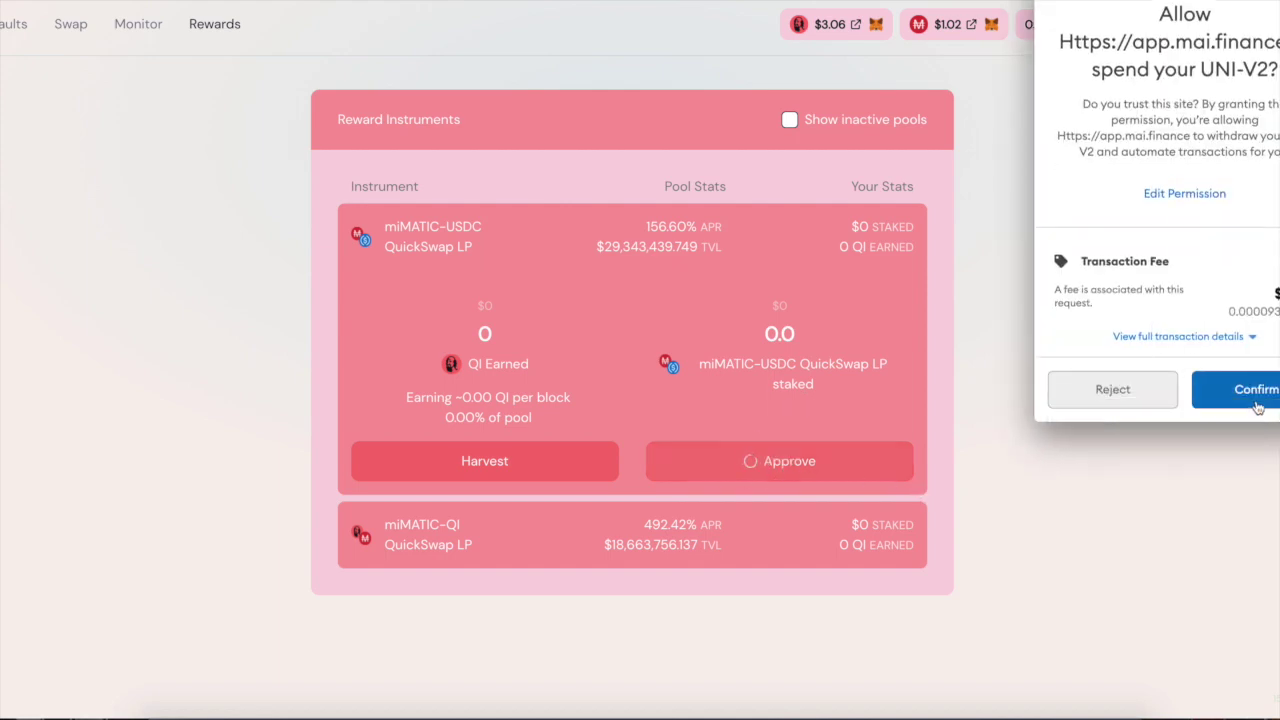
pyautogui.click(1269, 396)
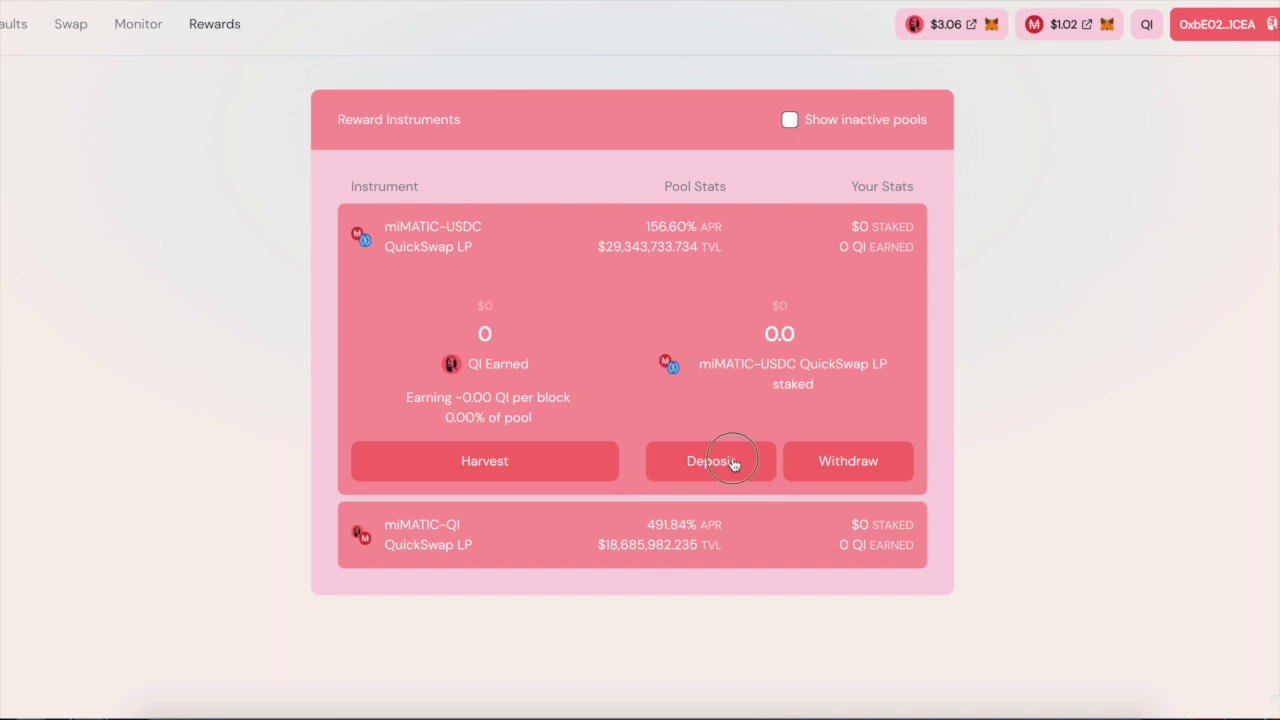
# Close the LP pool's deposit form without depositing, then start loading QuickSwap in a new tab
pyautogui.click(730, 459)
pyautogui.click(678, 402)
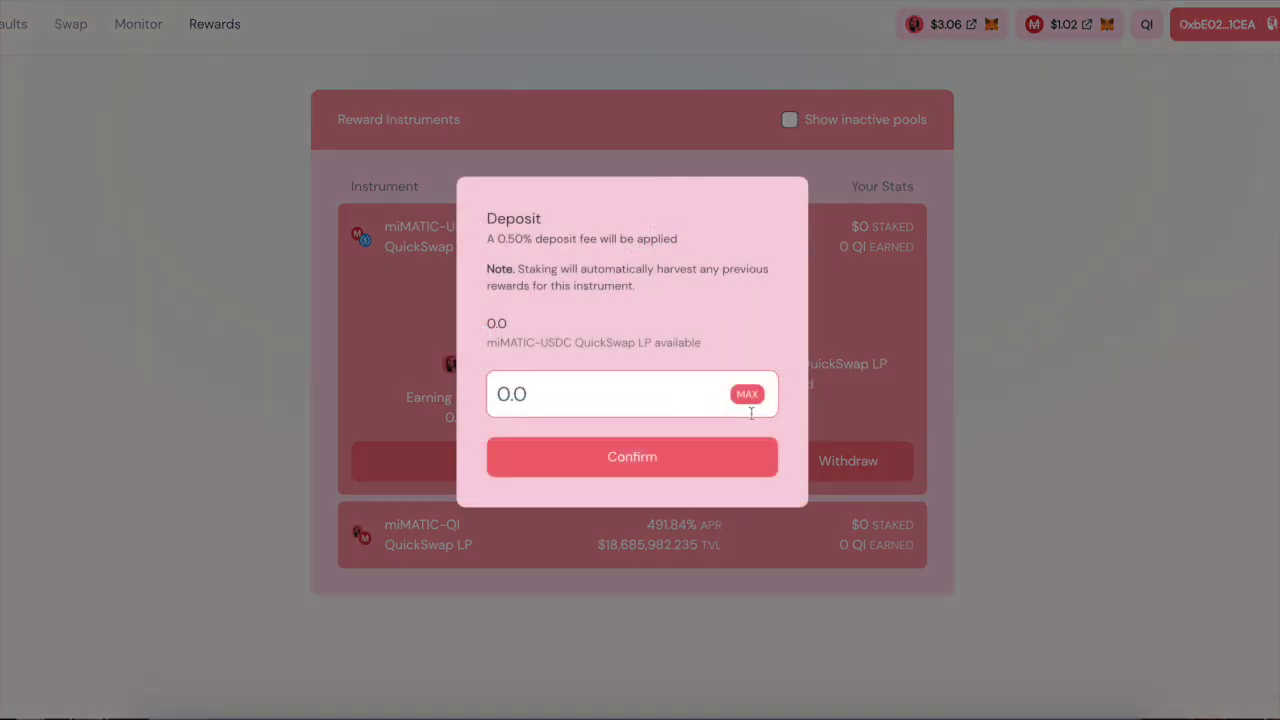
pyautogui.click(896, 344)
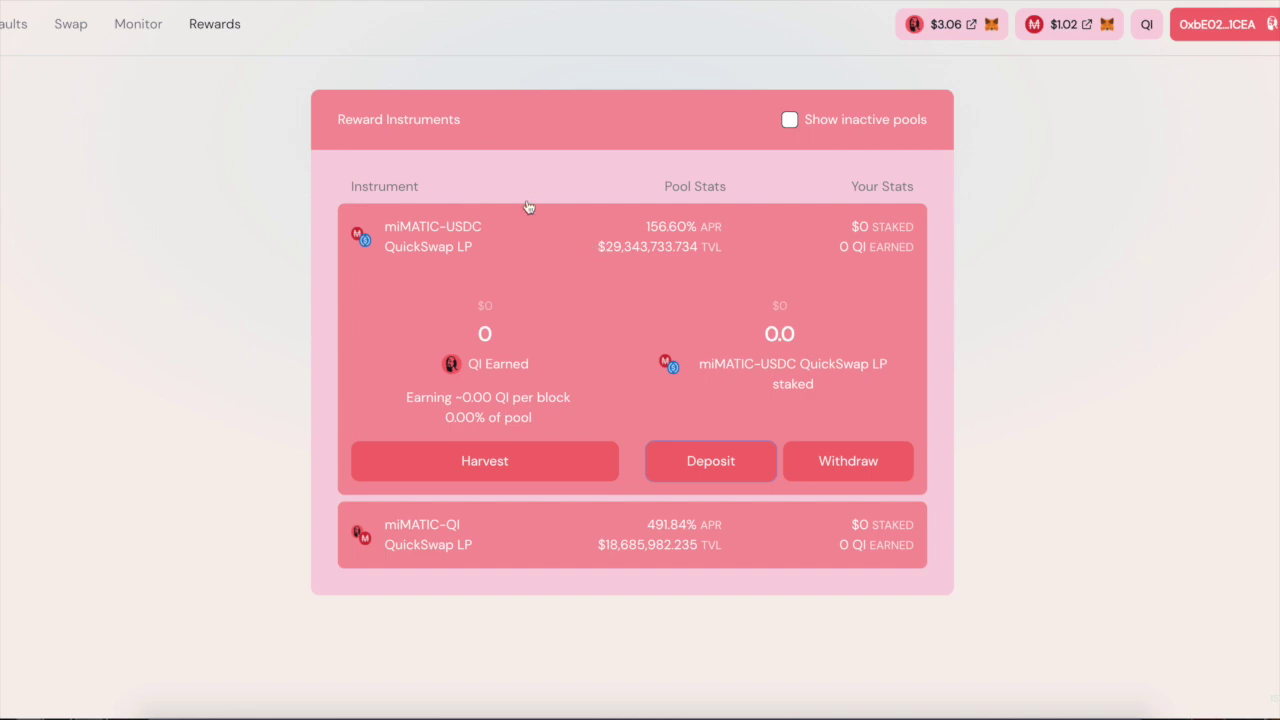
pyautogui.click(460, 250)
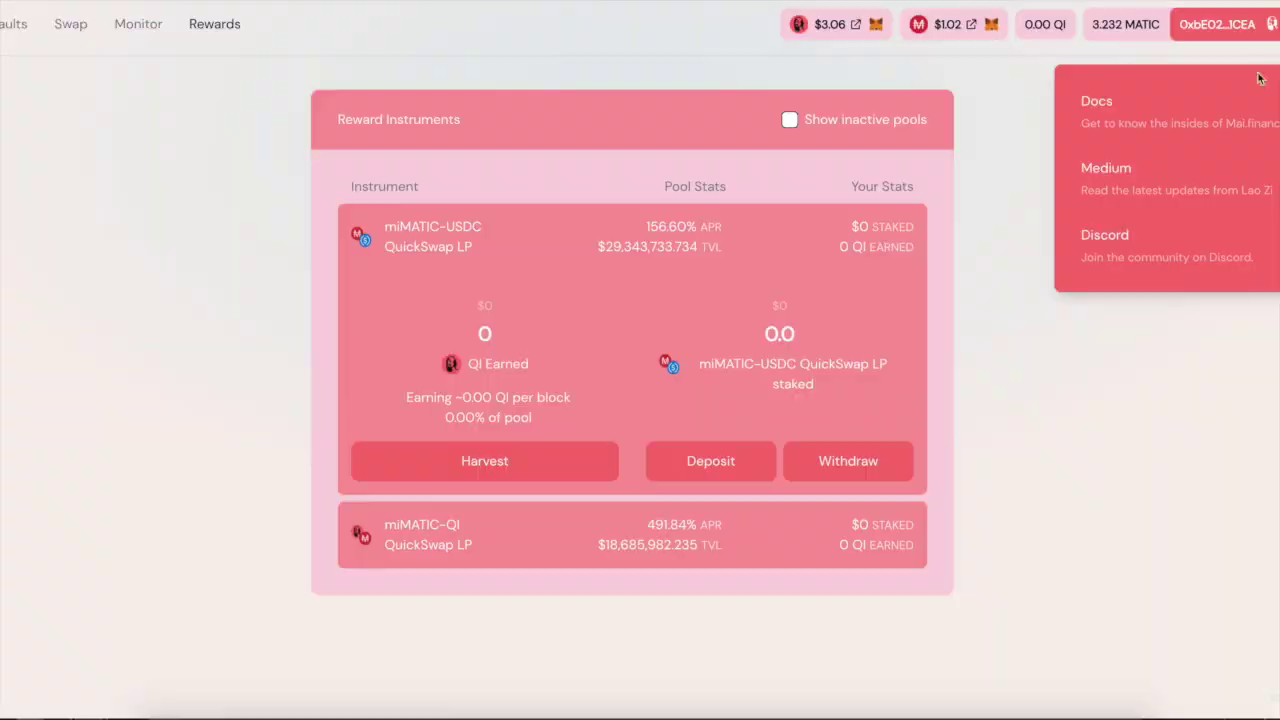
pyautogui.hotkey('ctrl', 't')
pyautogui.write('quic')
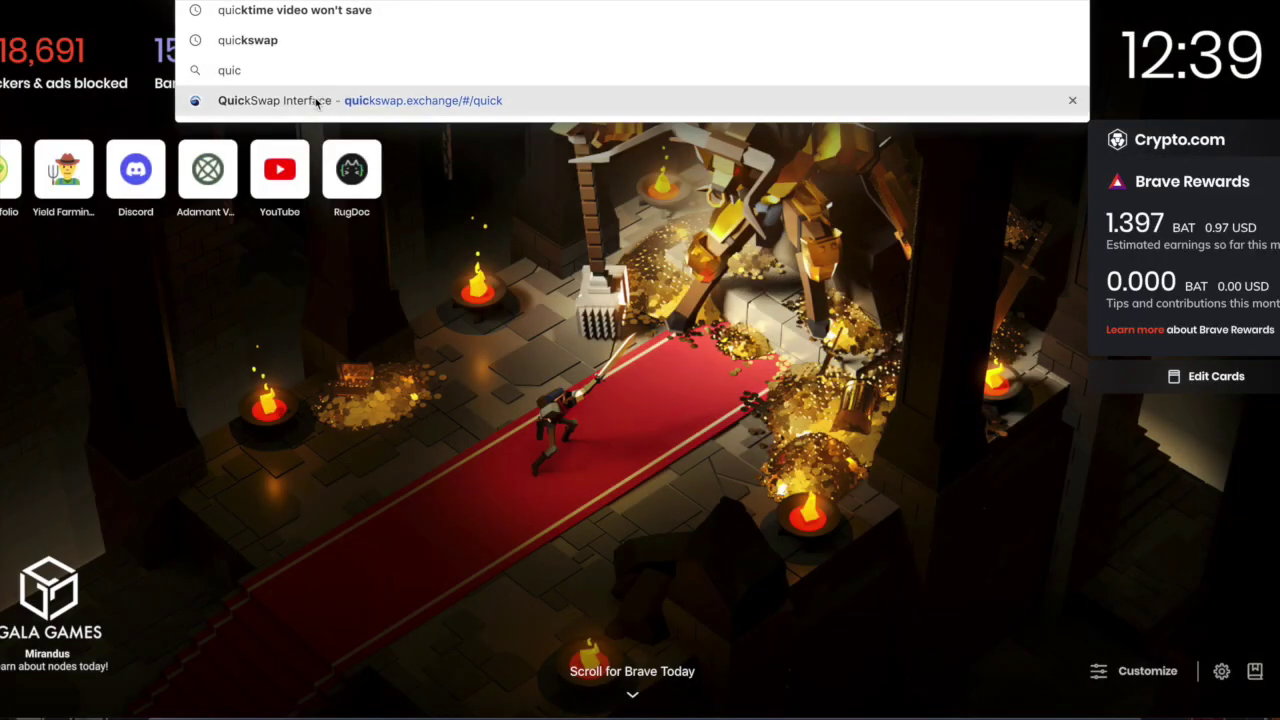
# On QuickSwap, start adding liquidity with miMATIC and USDC as the token pair
pyautogui.click(333, 100)
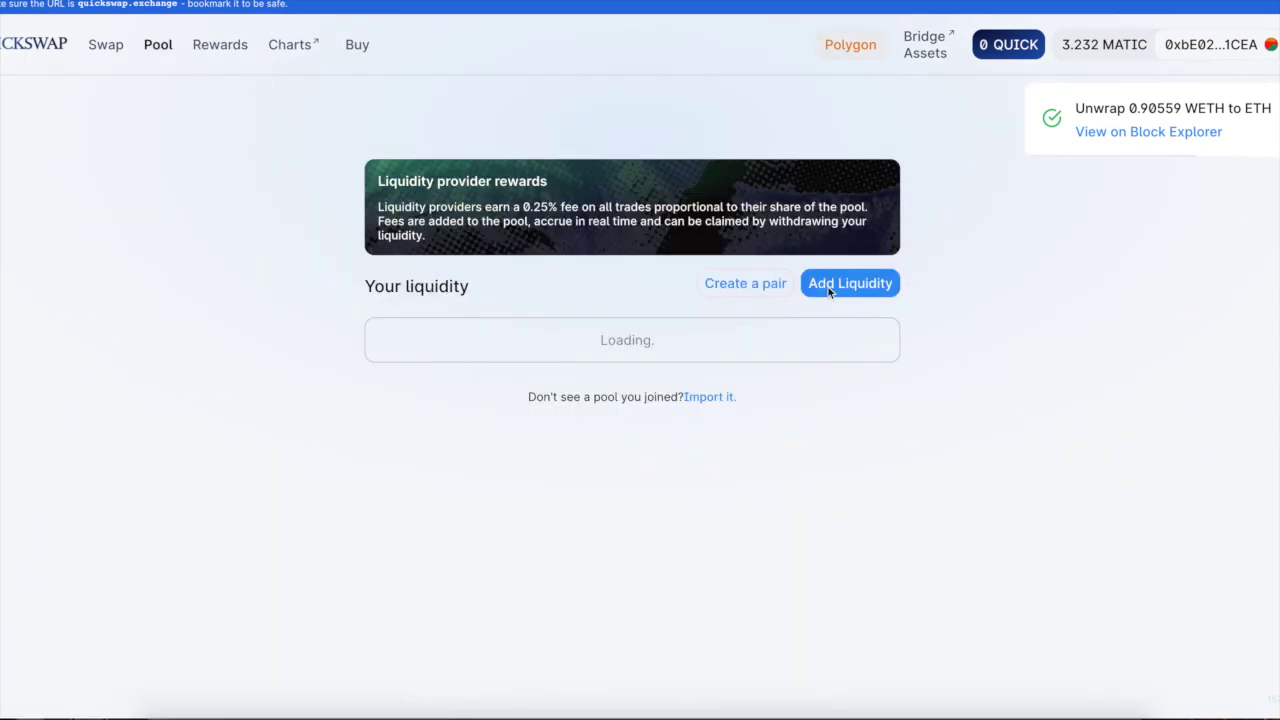
pyautogui.click(746, 281)
pyautogui.click(724, 423)
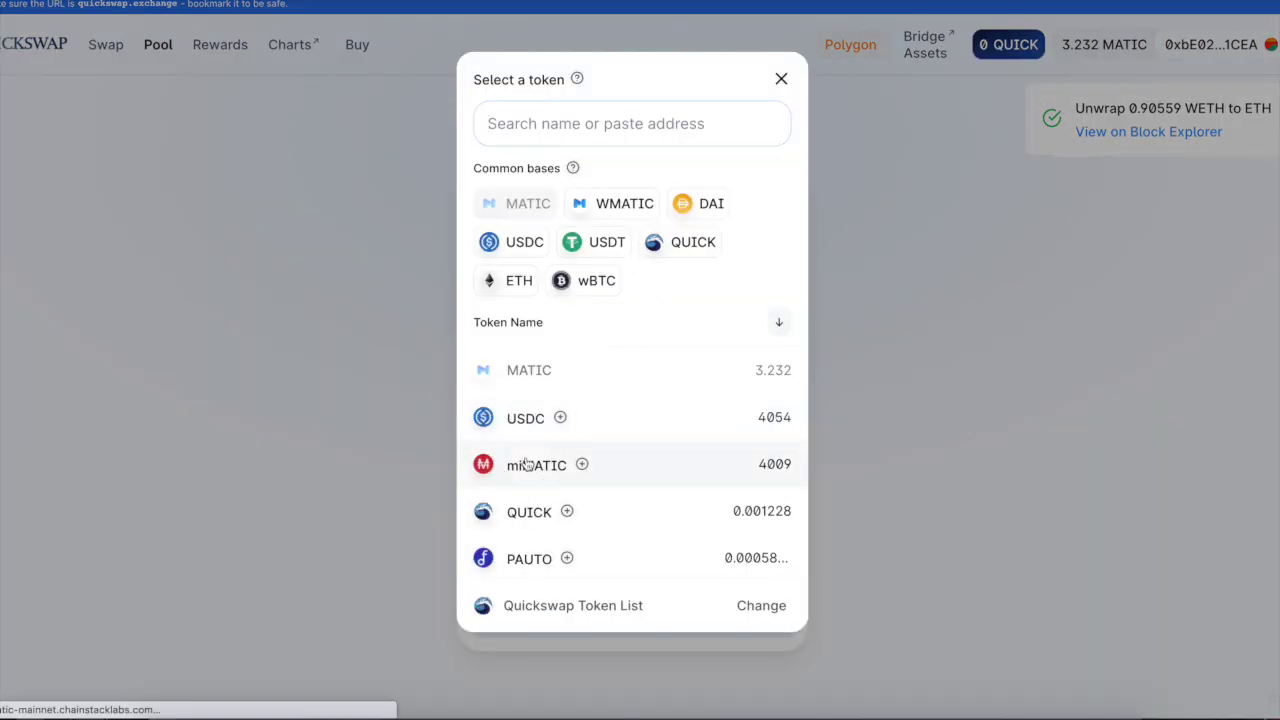
pyautogui.click(528, 464)
pyautogui.click(694, 391)
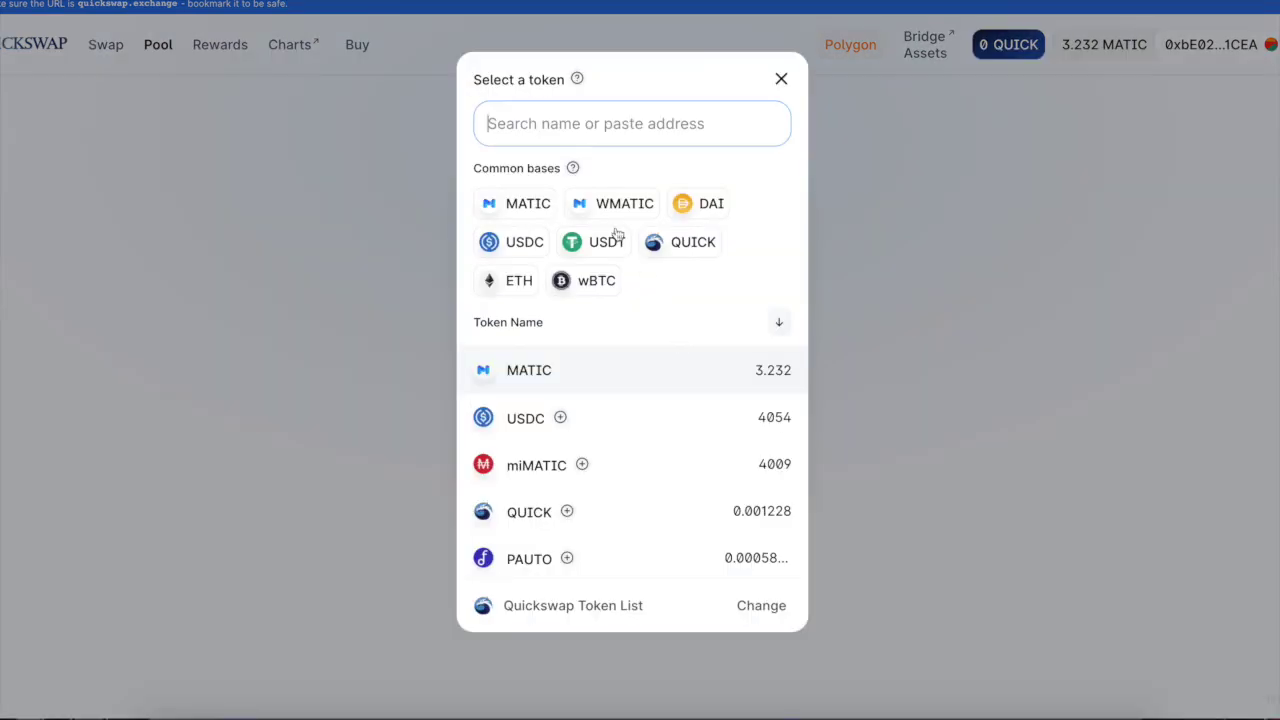
pyautogui.click(514, 248)
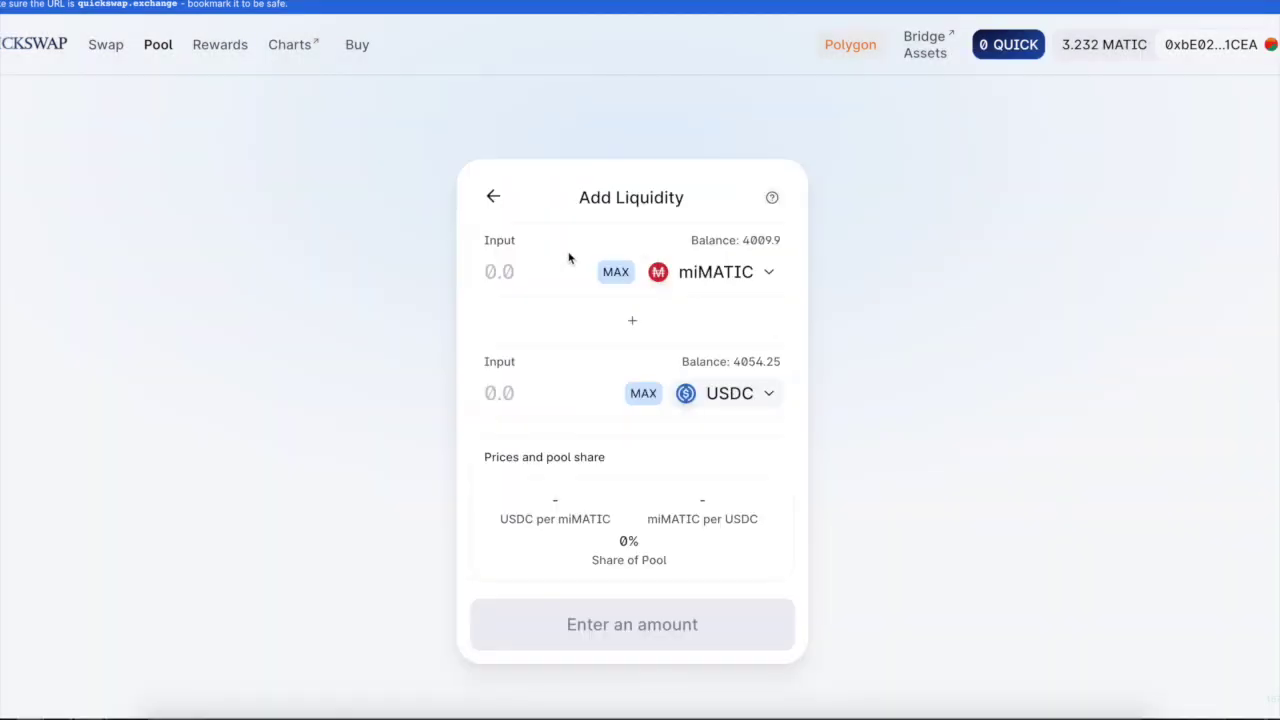
# Enter the full miMATIC balance with matching USDC, supply it, and confirm in the wallet
pyautogui.click(608, 274)
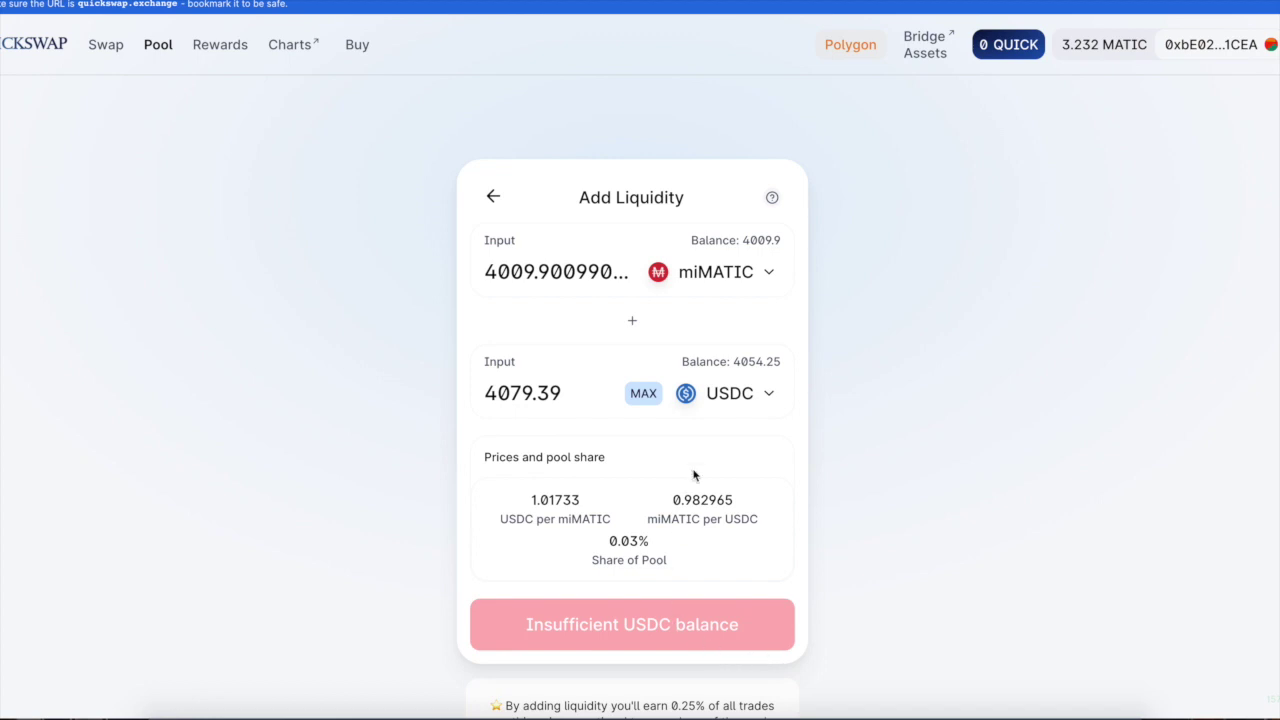
pyautogui.moveTo(562, 392); pyautogui.dragTo(516, 392)
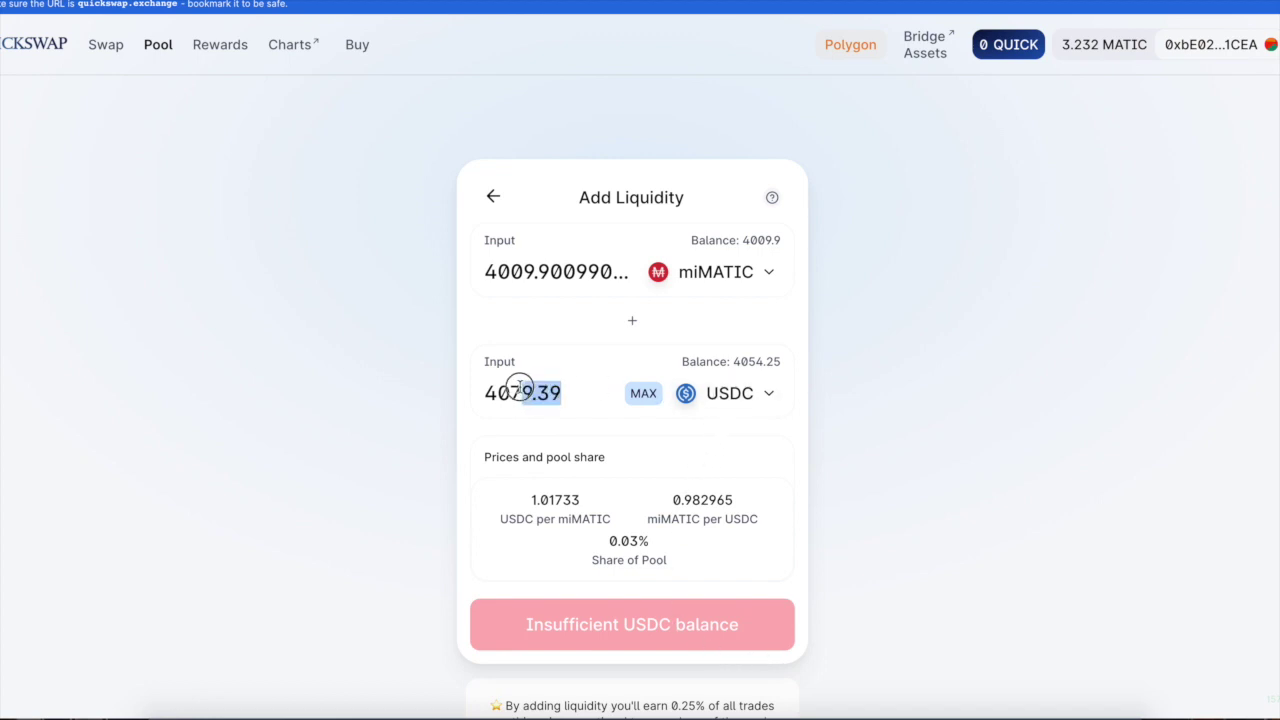
pyautogui.click(643, 393)
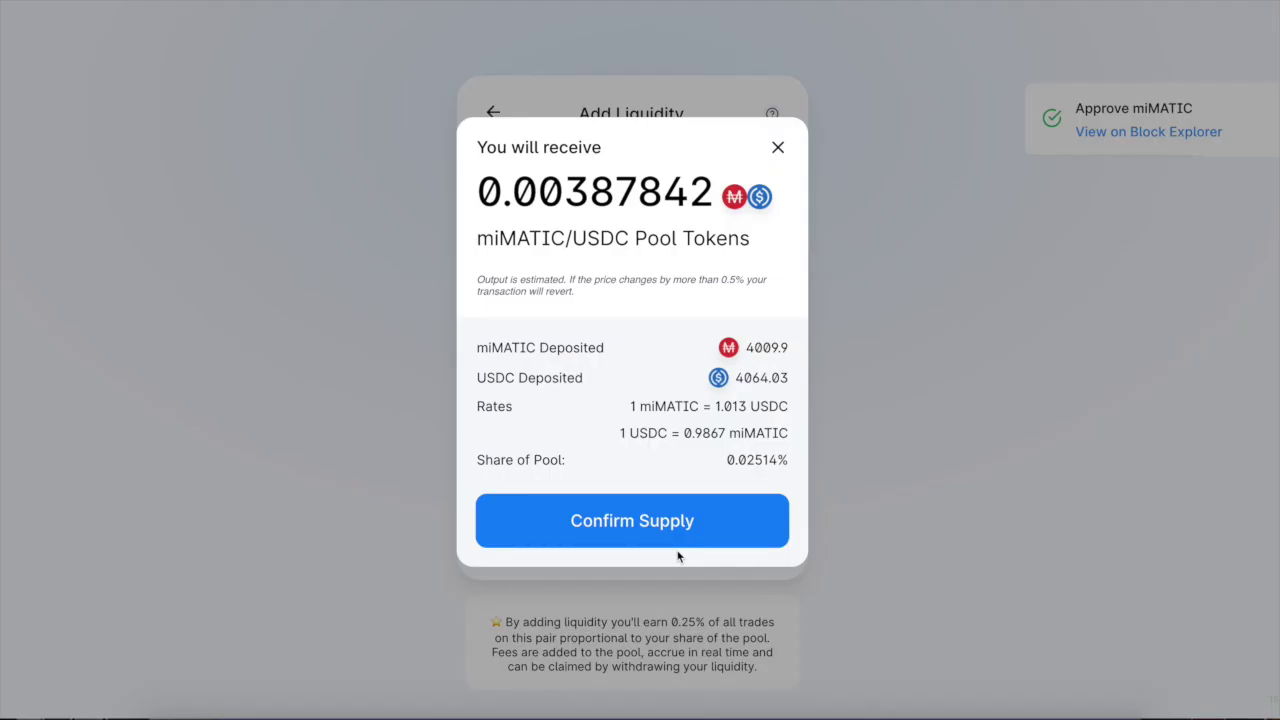
pyautogui.click(686, 514)
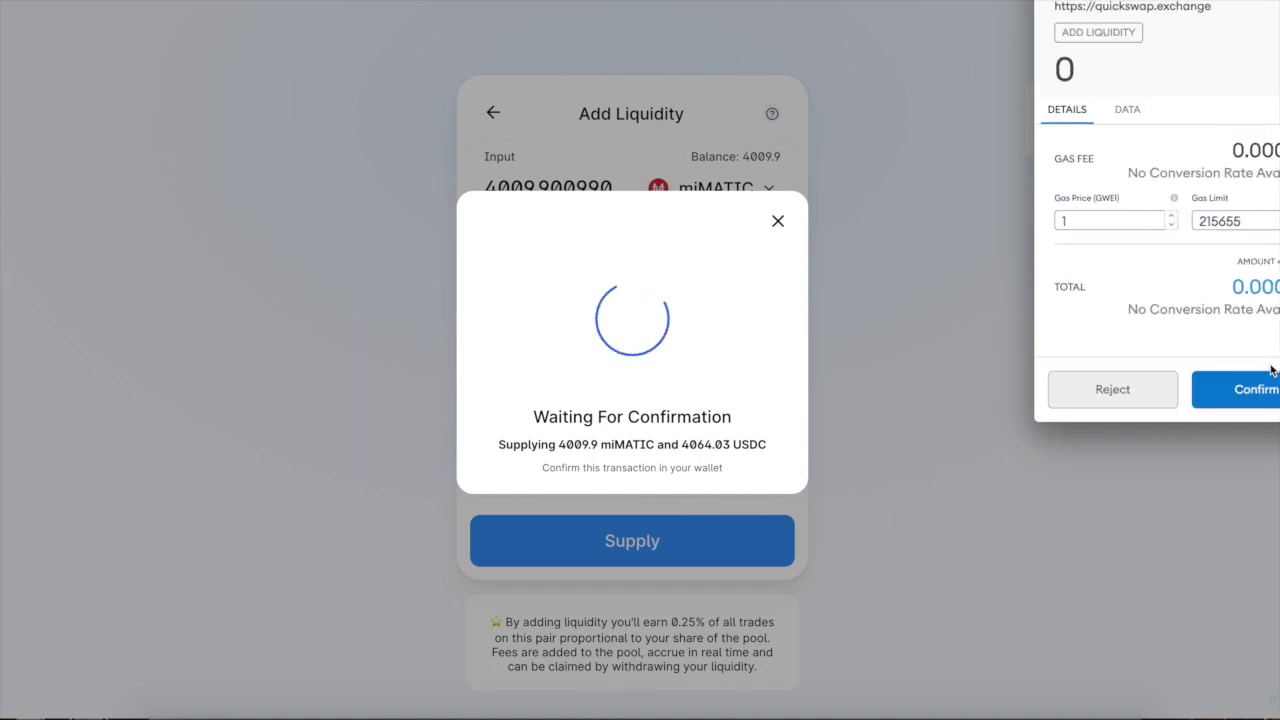
pyautogui.click(1265, 388)
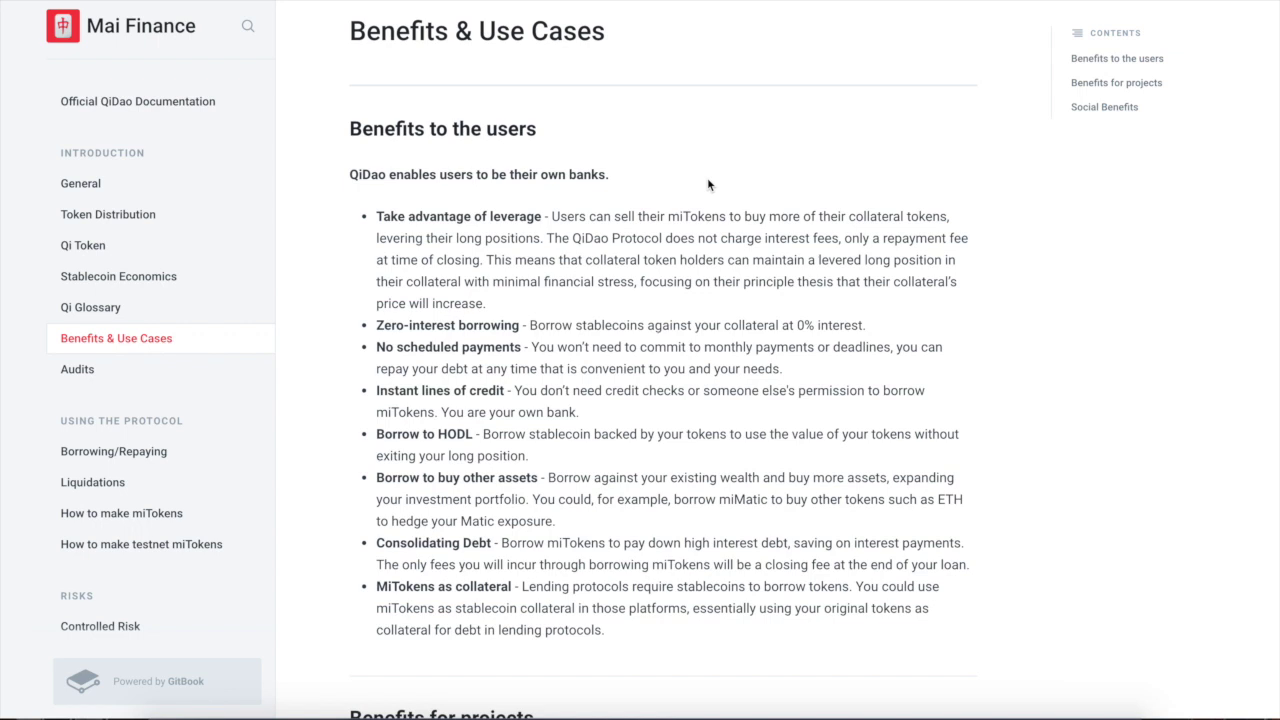
pyautogui.tripleClick(520, 326)
pyautogui.scroll(-1, 634, 364)
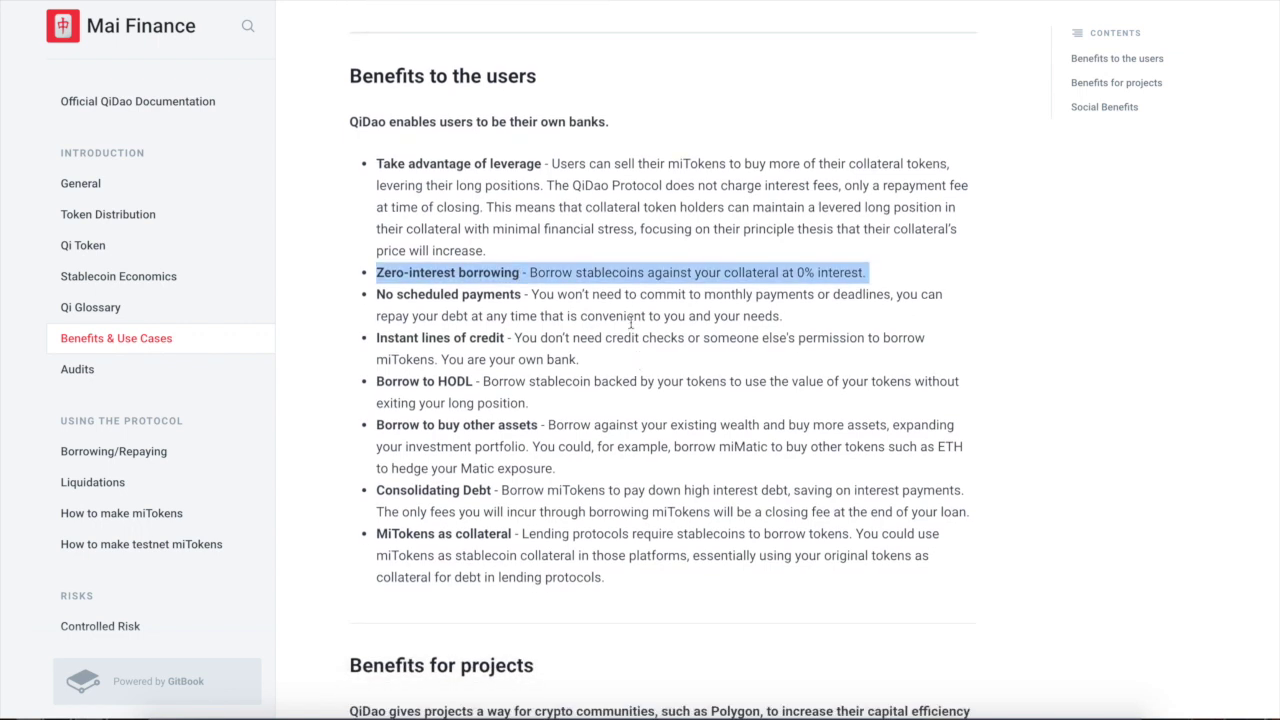
pyautogui.moveTo(816, 324); pyautogui.dragTo(464, 293)
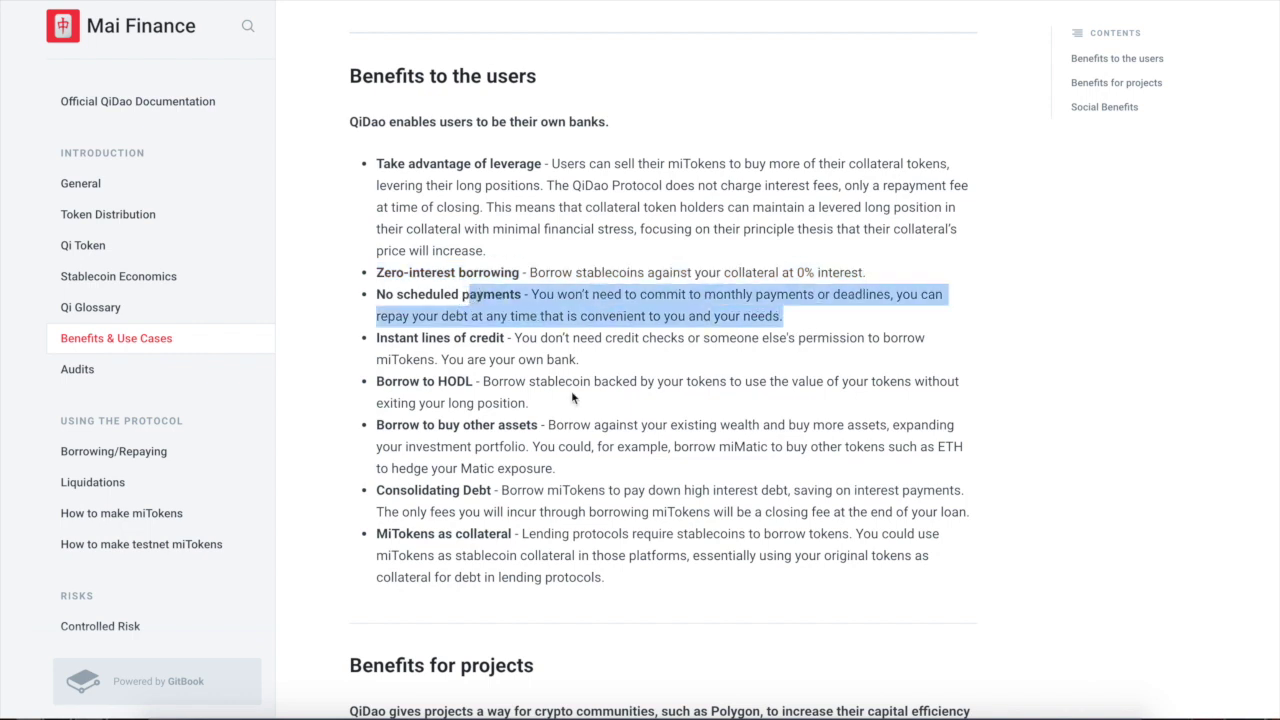
pyautogui.moveTo(598, 375)
pyautogui.mouseDown()
pyautogui.moveTo(330, 330)
pyautogui.moveTo(585, 368)
pyautogui.mouseUp()
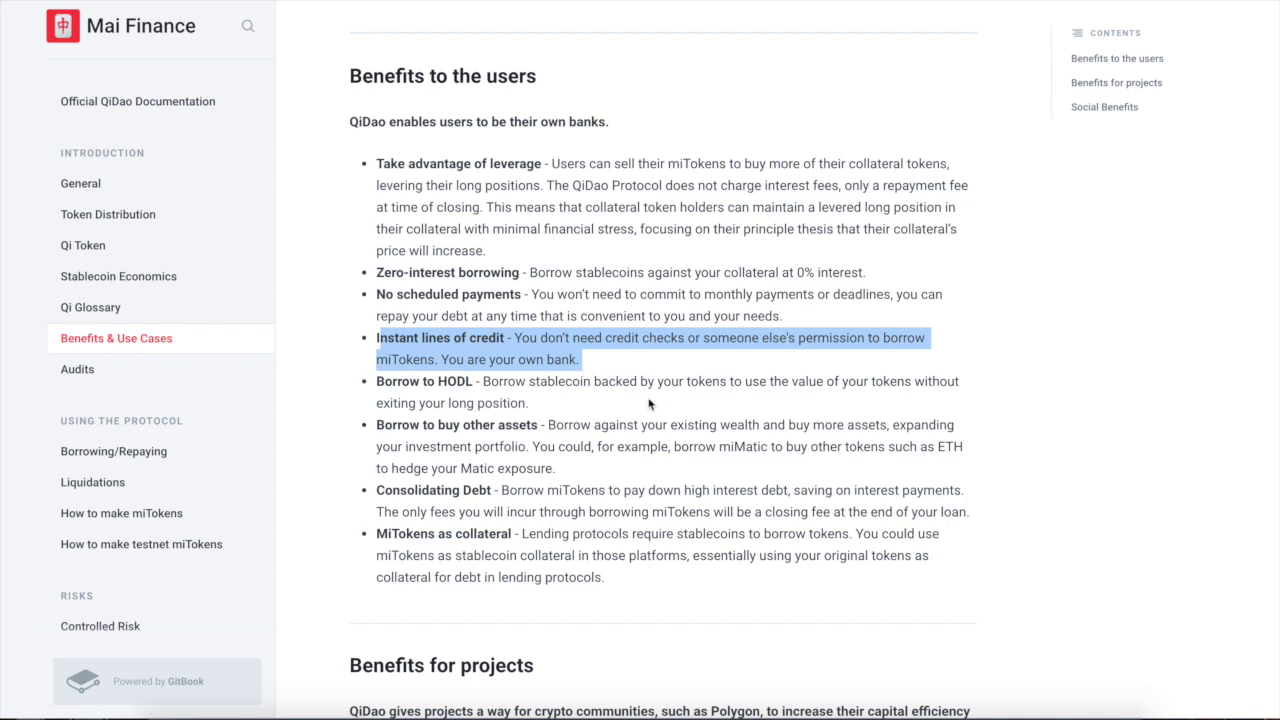
pyautogui.moveTo(530, 405); pyautogui.dragTo(377, 382)
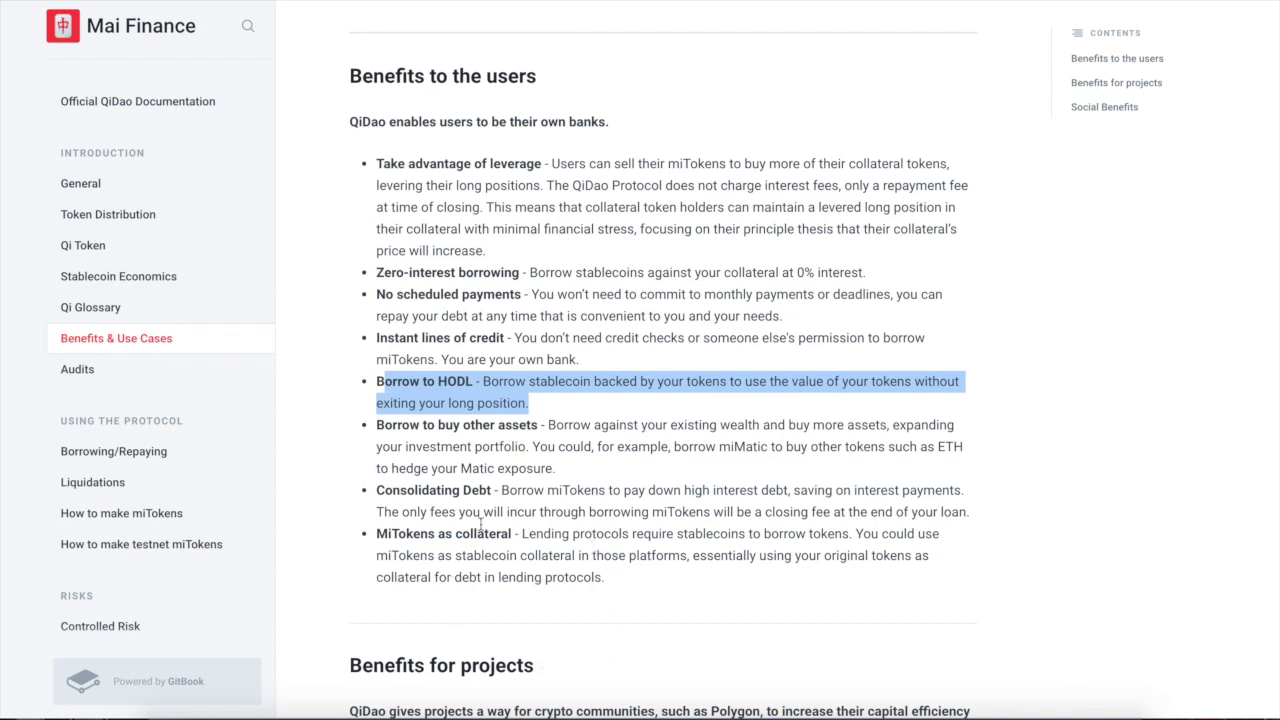
pyautogui.moveTo(556, 469); pyautogui.dragTo(403, 425)
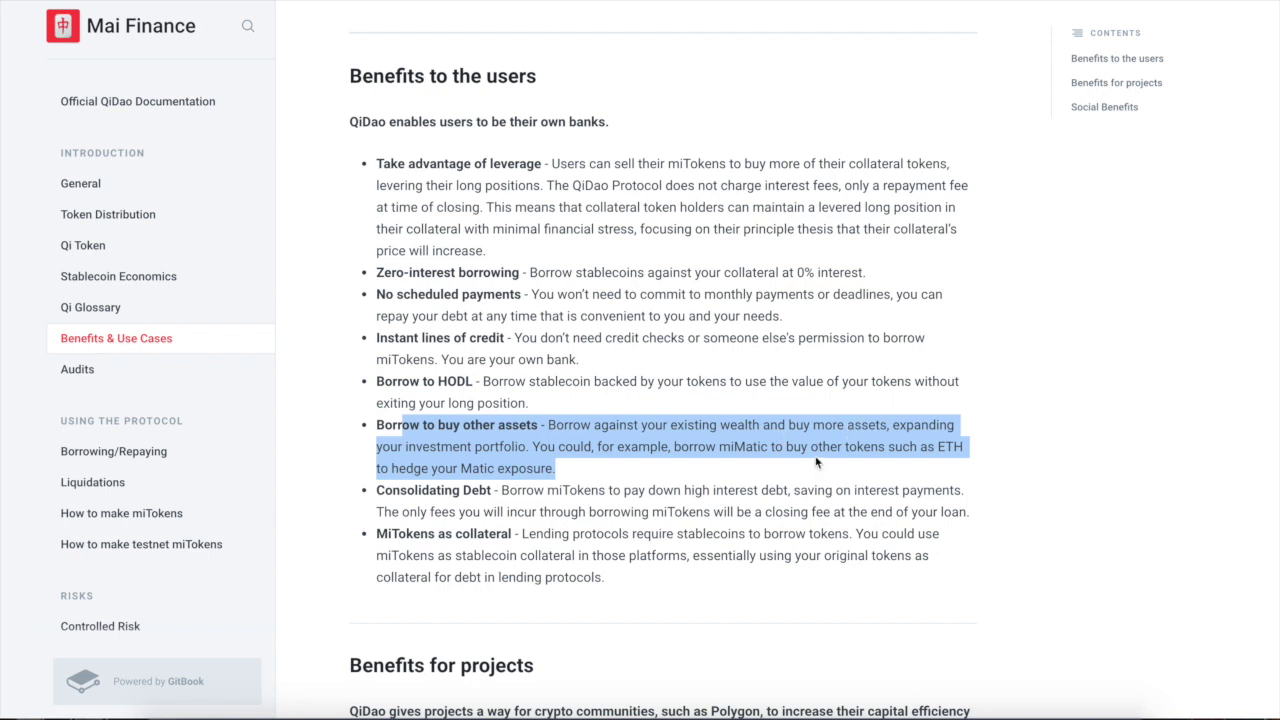
pyautogui.scroll(-1, 815, 462)
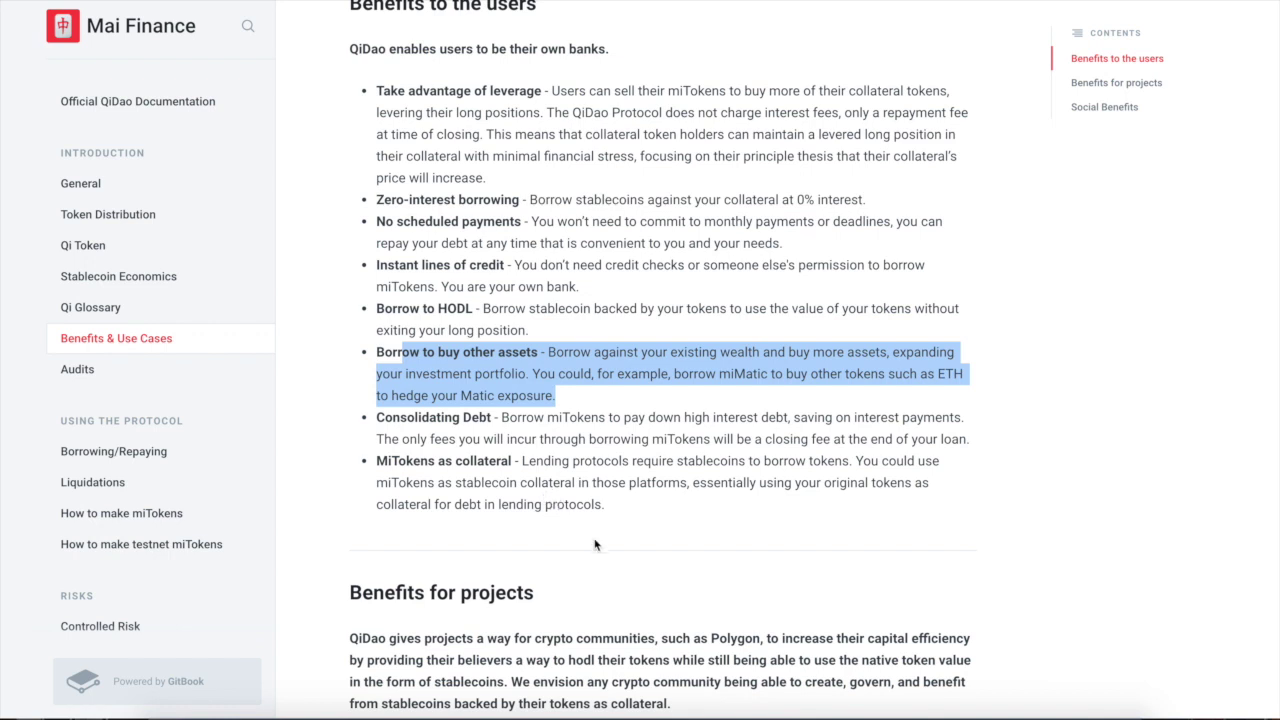
pyautogui.scroll(-3, 594, 544)
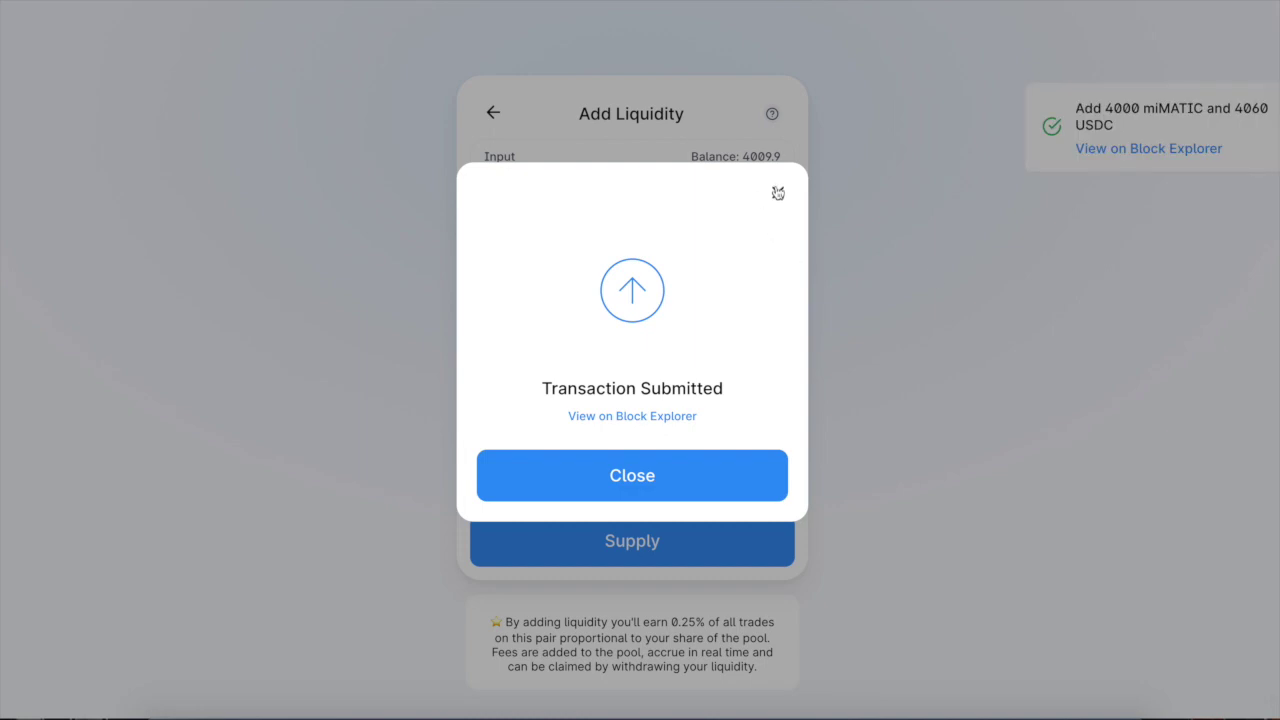
# Stake the full miMATIC-USDC LP balance, despite the 0.50% deposit fee, and confirm in the wallet
pyautogui.click(778, 193)
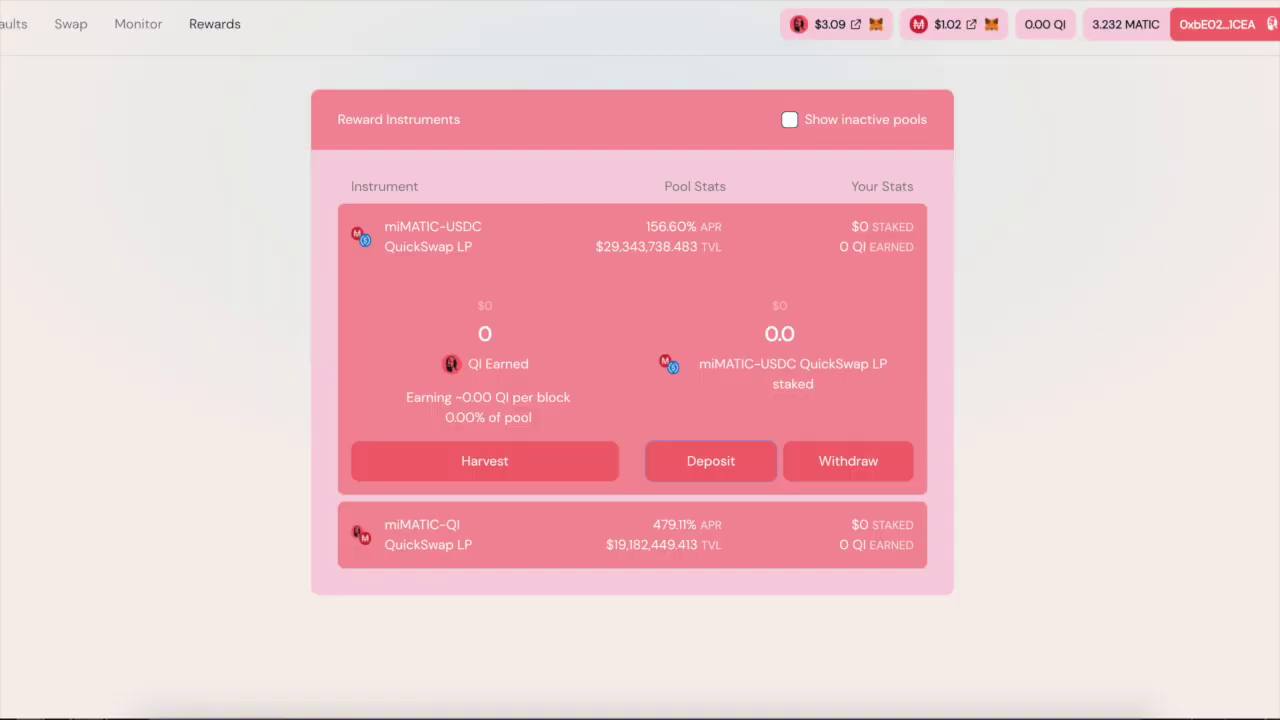
pyautogui.click(740, 475)
pyautogui.click(745, 394)
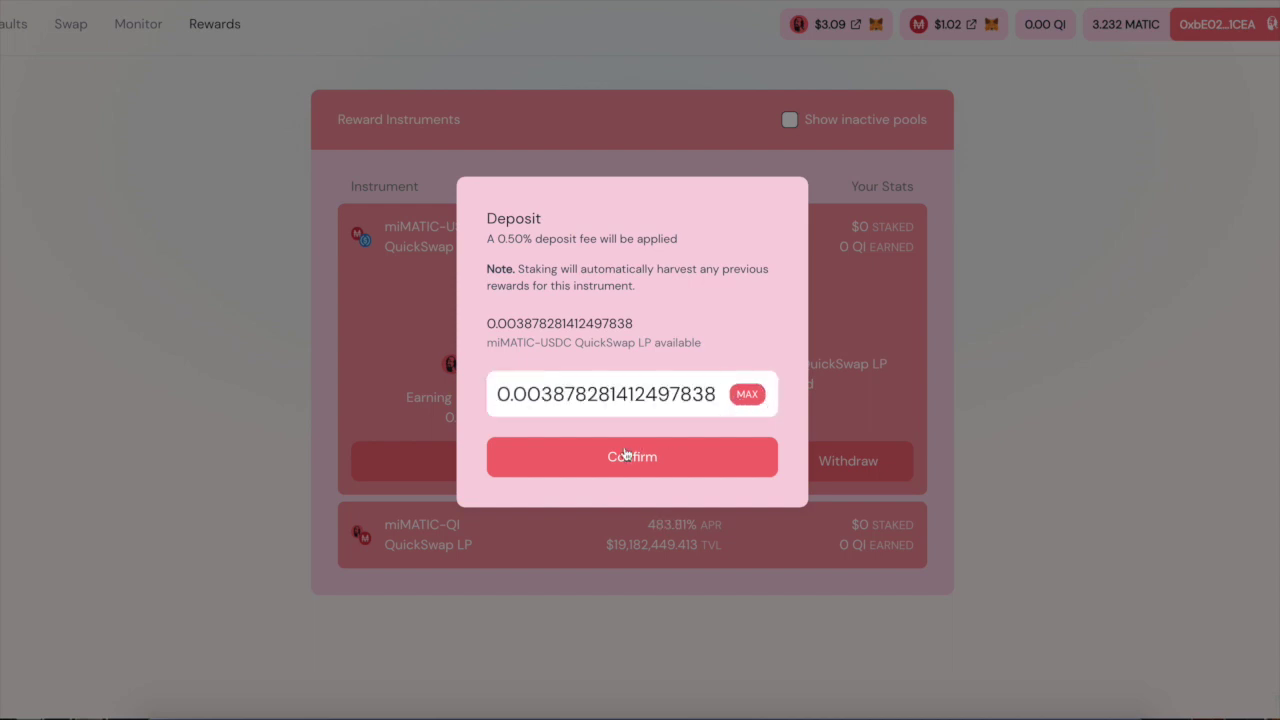
pyautogui.click(625, 455)
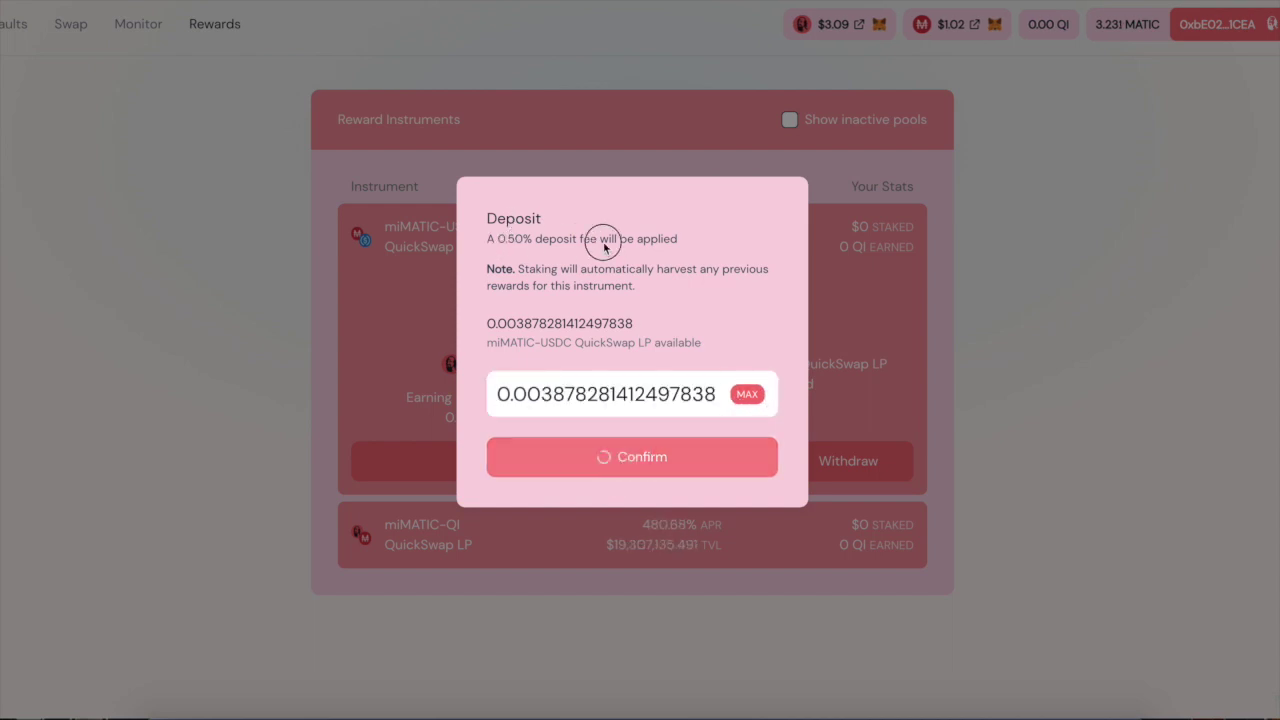
pyautogui.moveTo(604, 248); pyautogui.dragTo(614, 250)
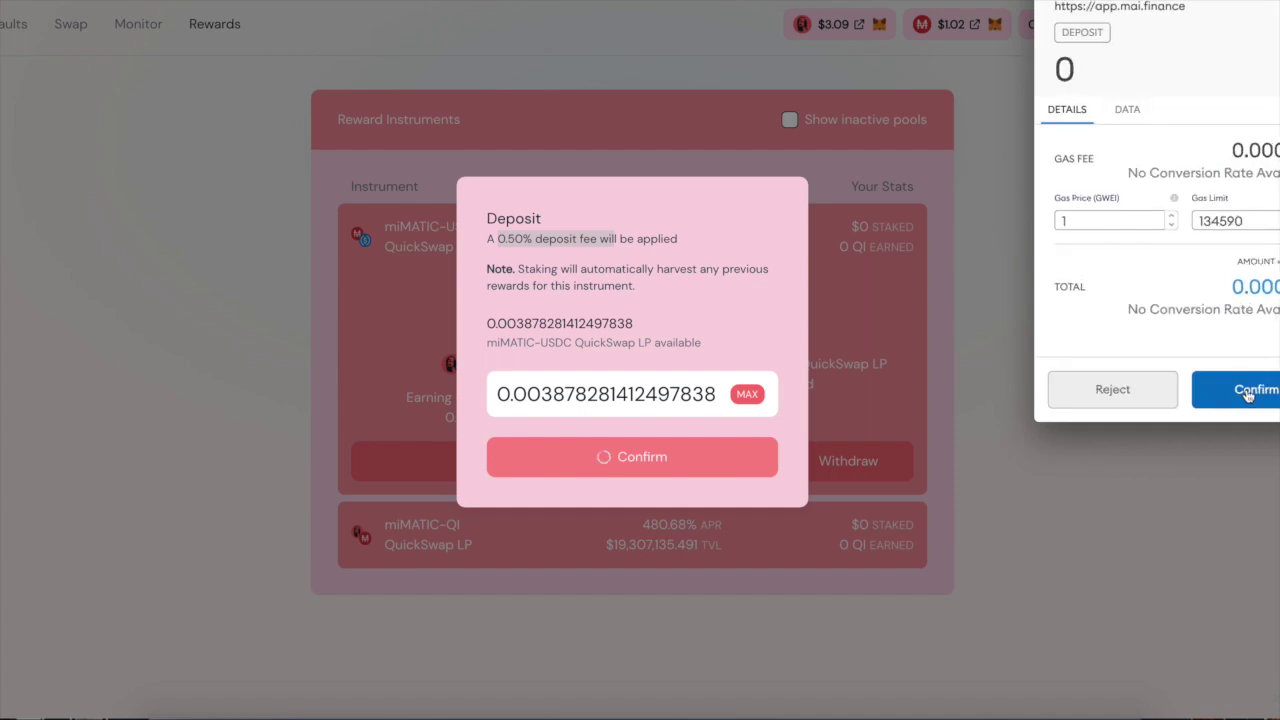
pyautogui.click(1247, 392)
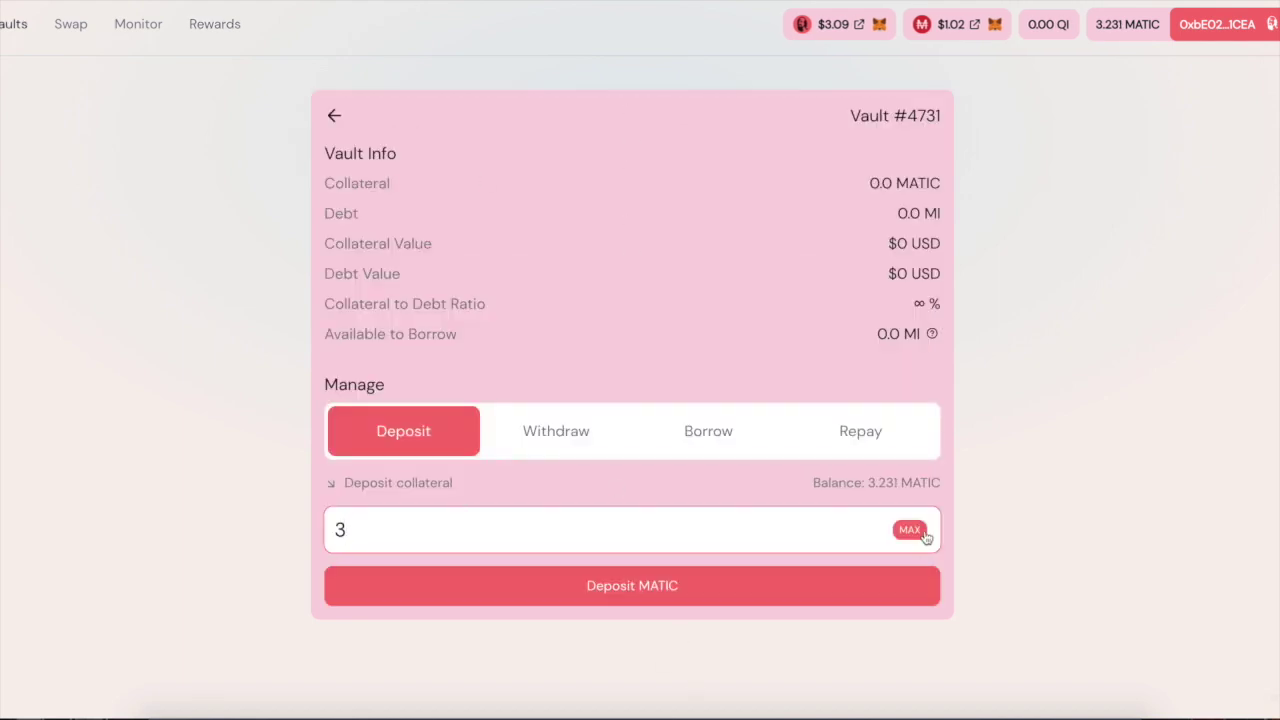
# Deposit 3 MATIC into vault #4731, approve it in the wallet, and view the QI breakdown
pyautogui.click(697, 600)
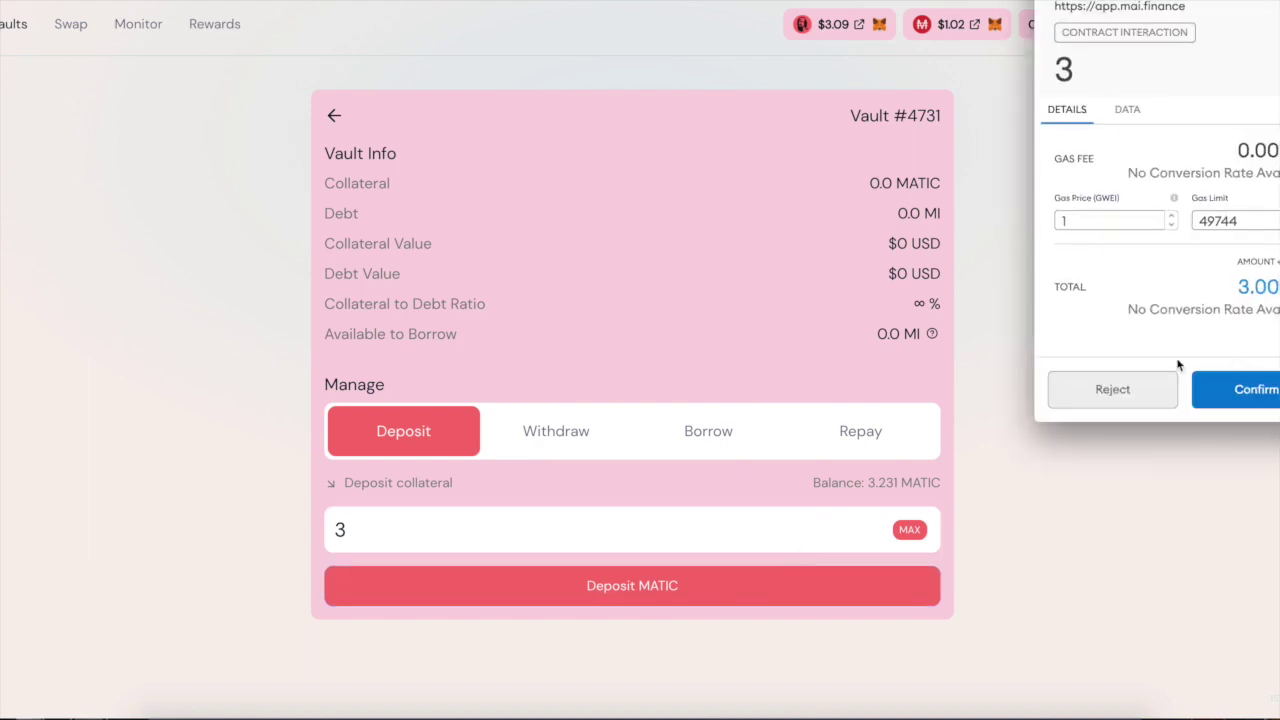
pyautogui.click(1245, 397)
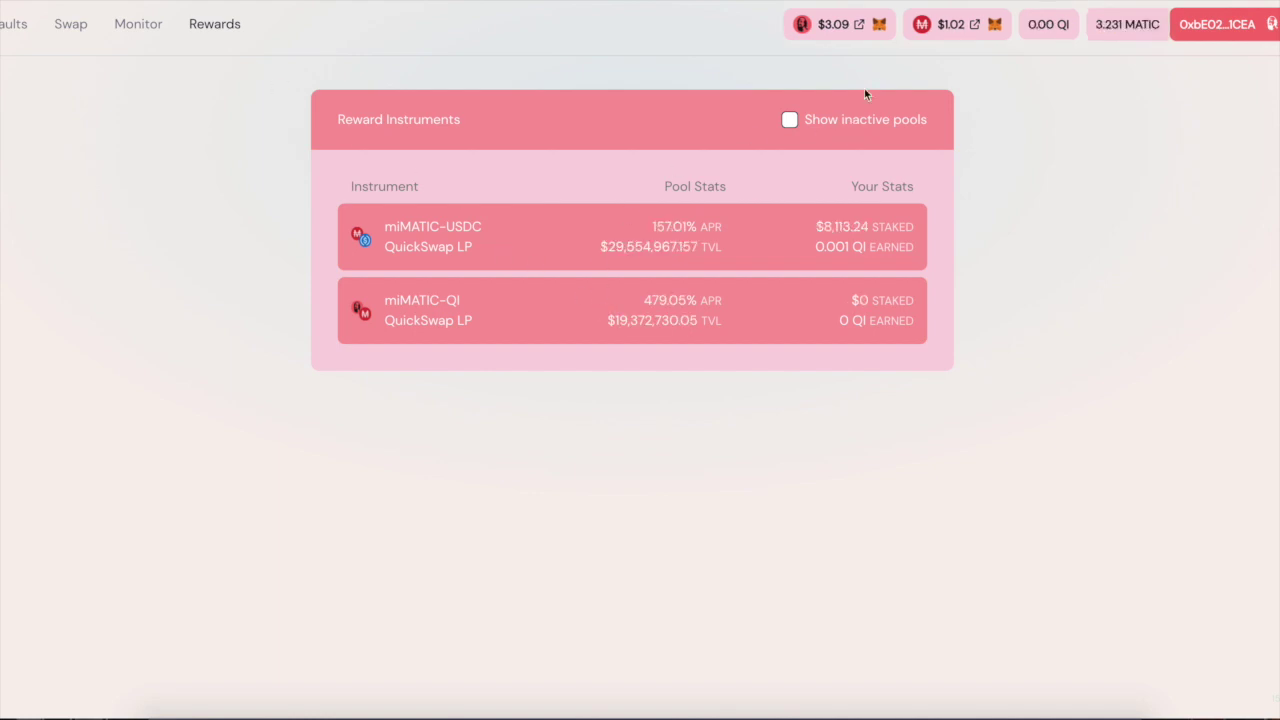
pyautogui.click(1052, 22)
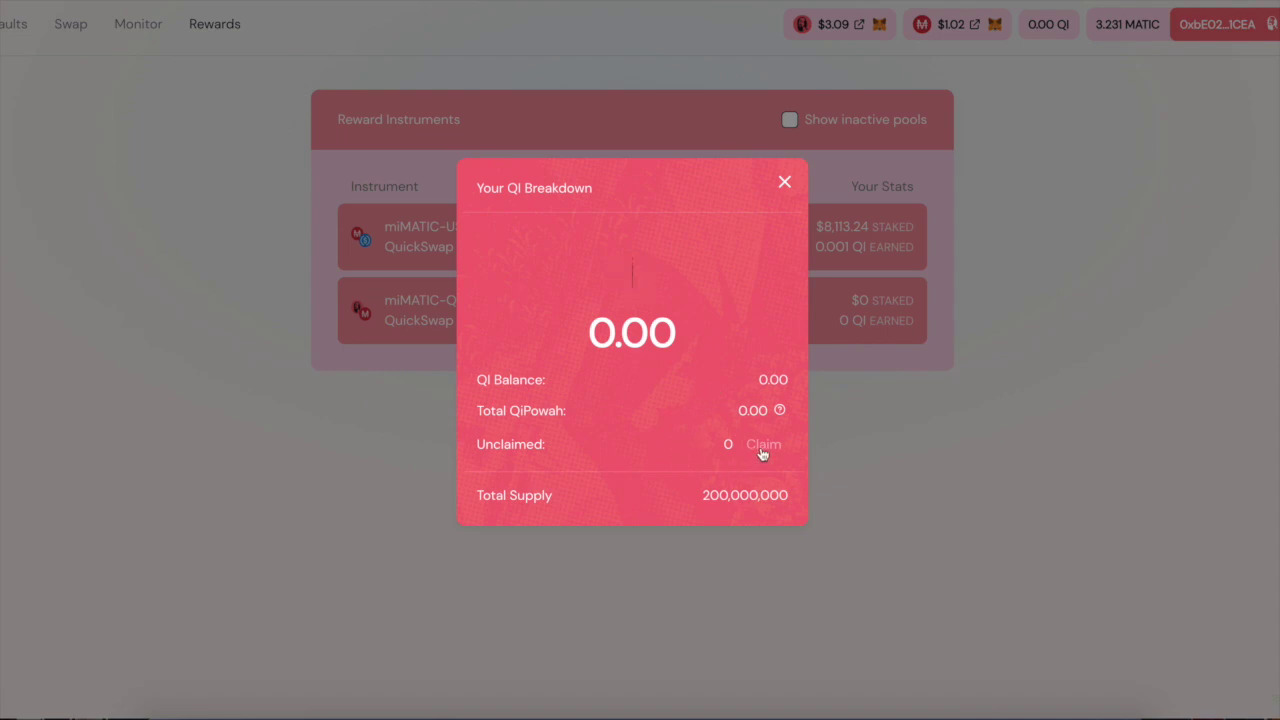
# Close the Your QI Breakdown modal
pyautogui.click(785, 183)
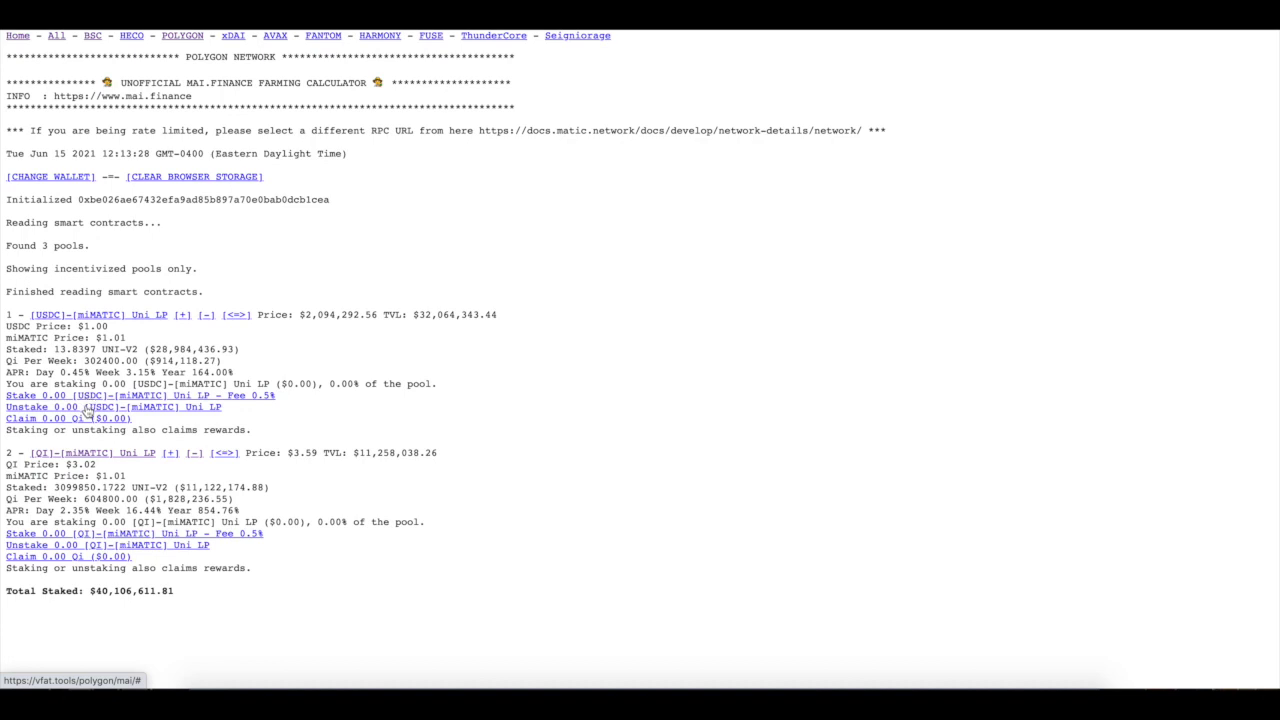
# Twice request a USDC-miMATIC emergency unstake on vfat.tools, reject both wallet prompts, then reload
pyautogui.click(87, 396)
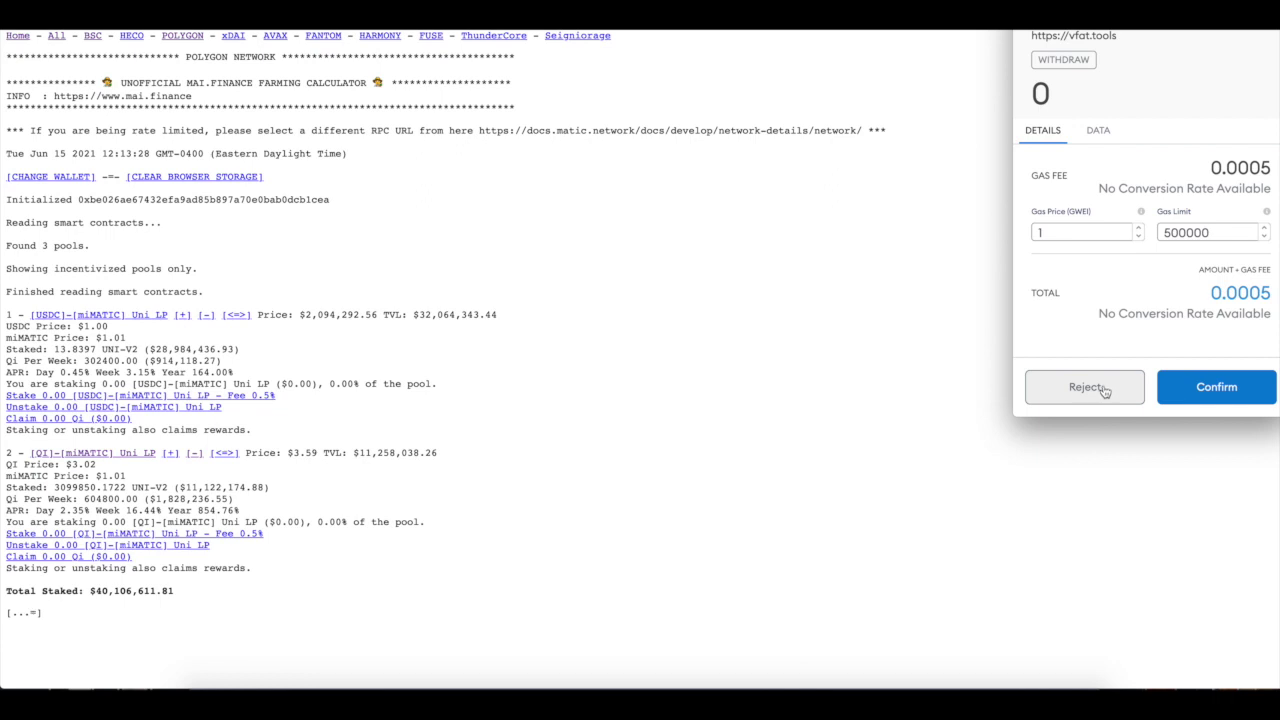
pyautogui.click(1107, 388)
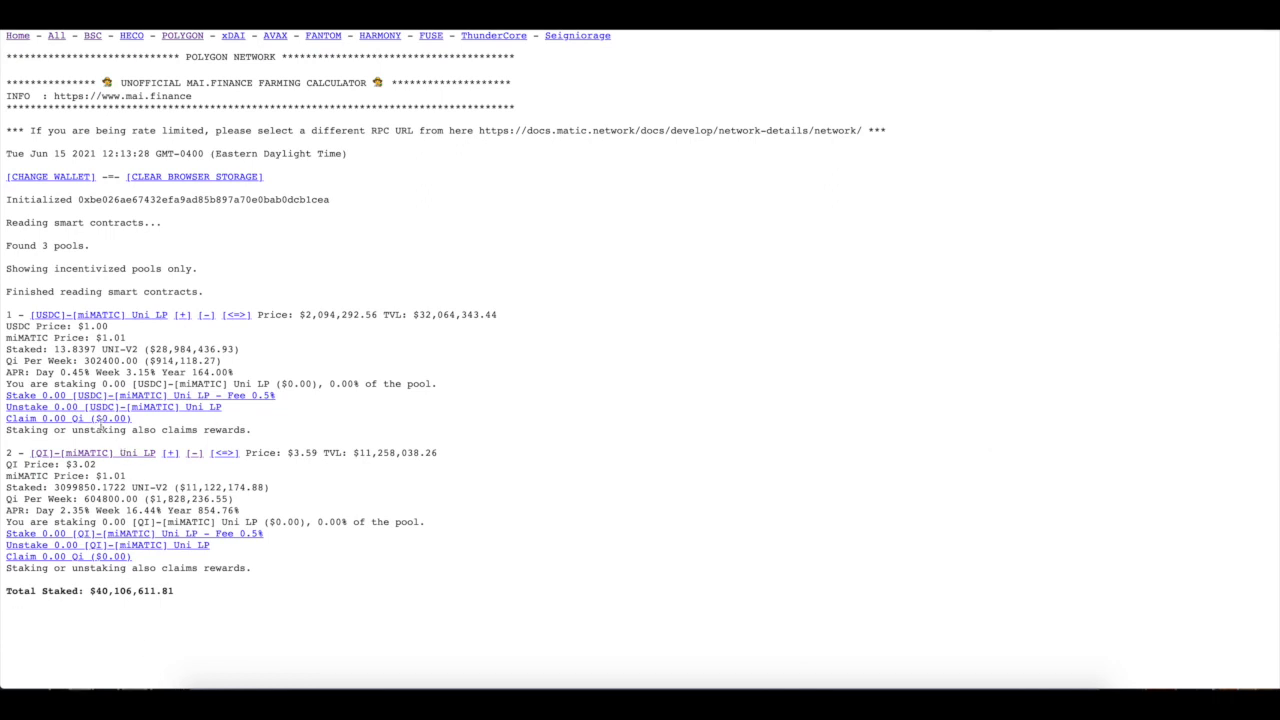
pyautogui.click(97, 418)
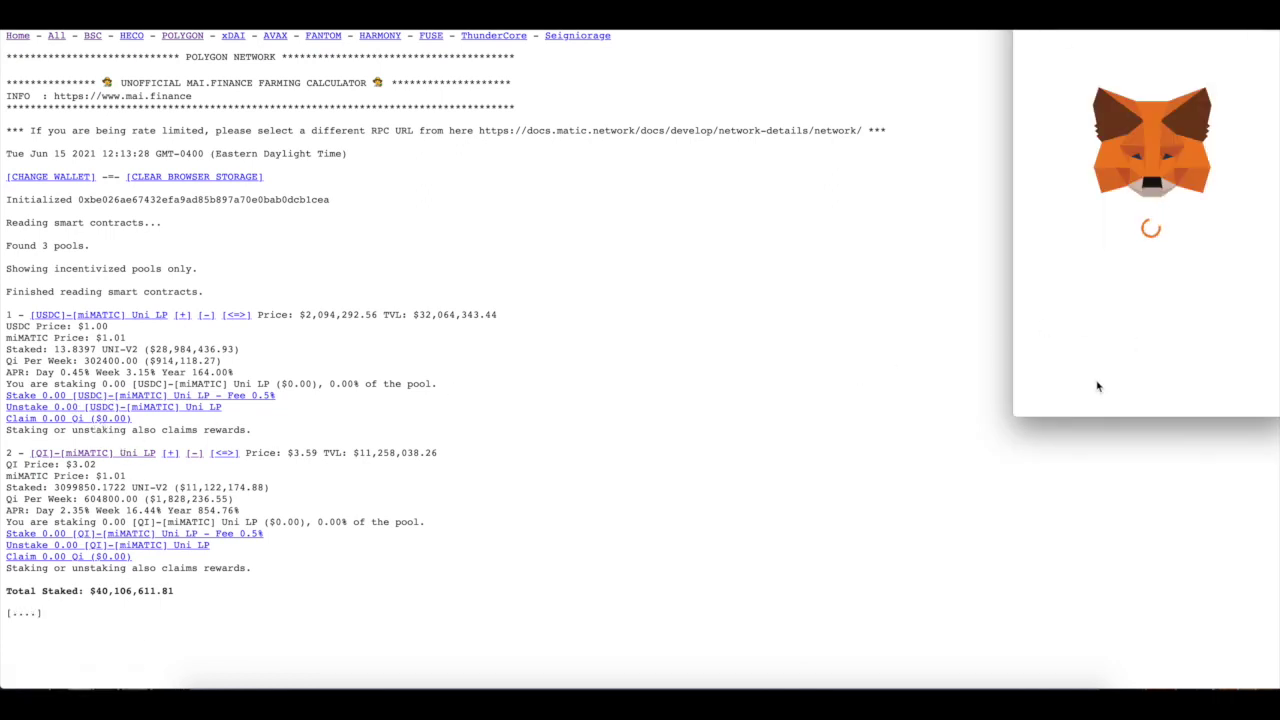
pyautogui.click(1090, 396)
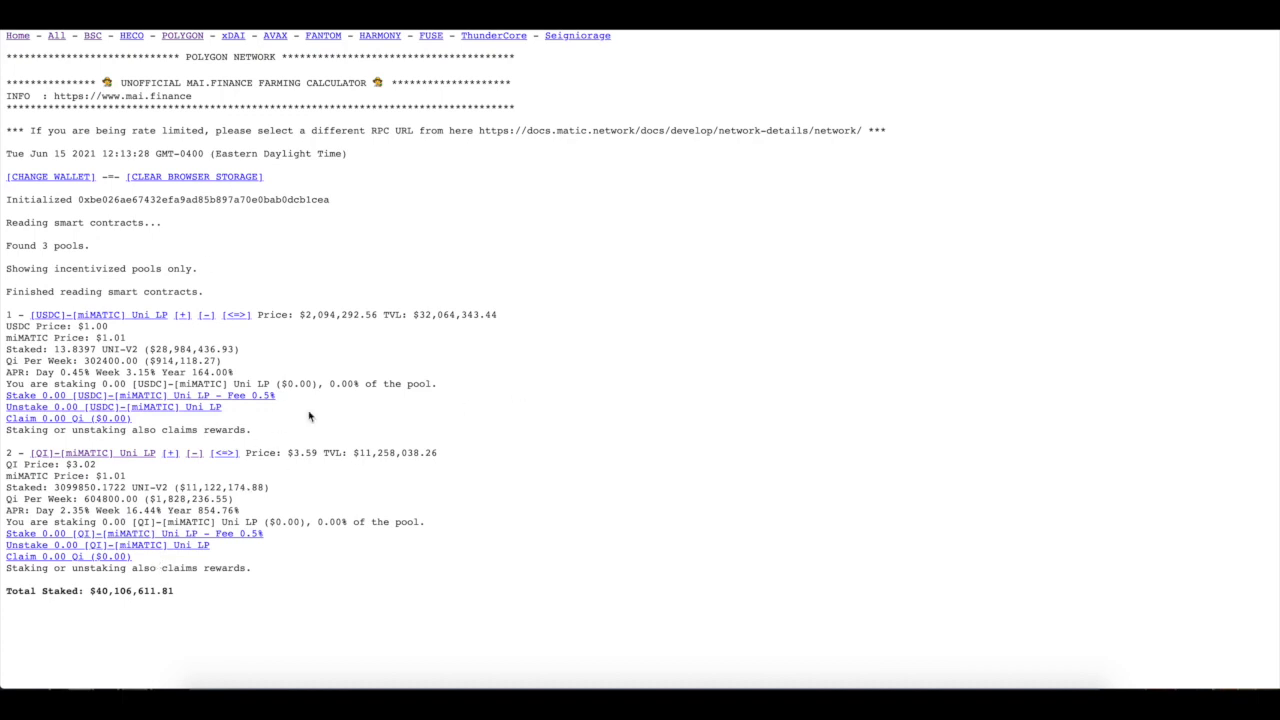
pyautogui.hotkey('ctrl', 'r')
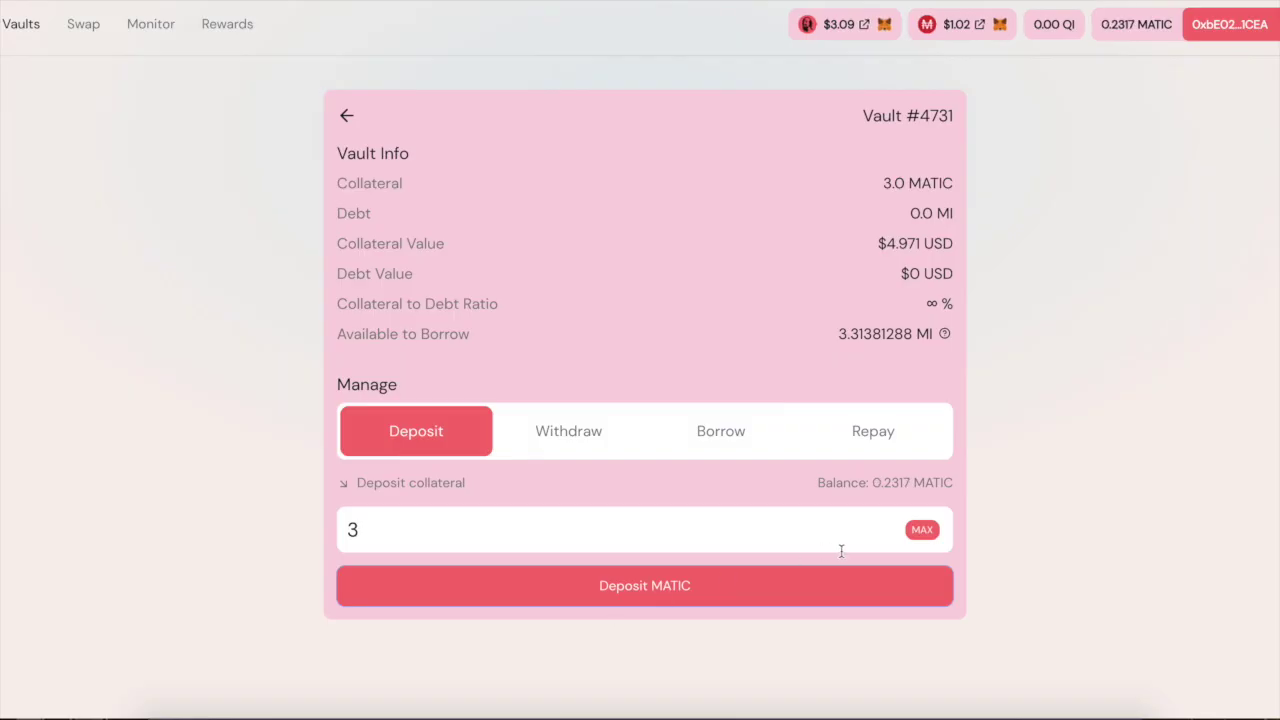
# Slide the miMatic borrow amount up and back to a safer ratio, submit, then reject it
pyautogui.click(735, 447)
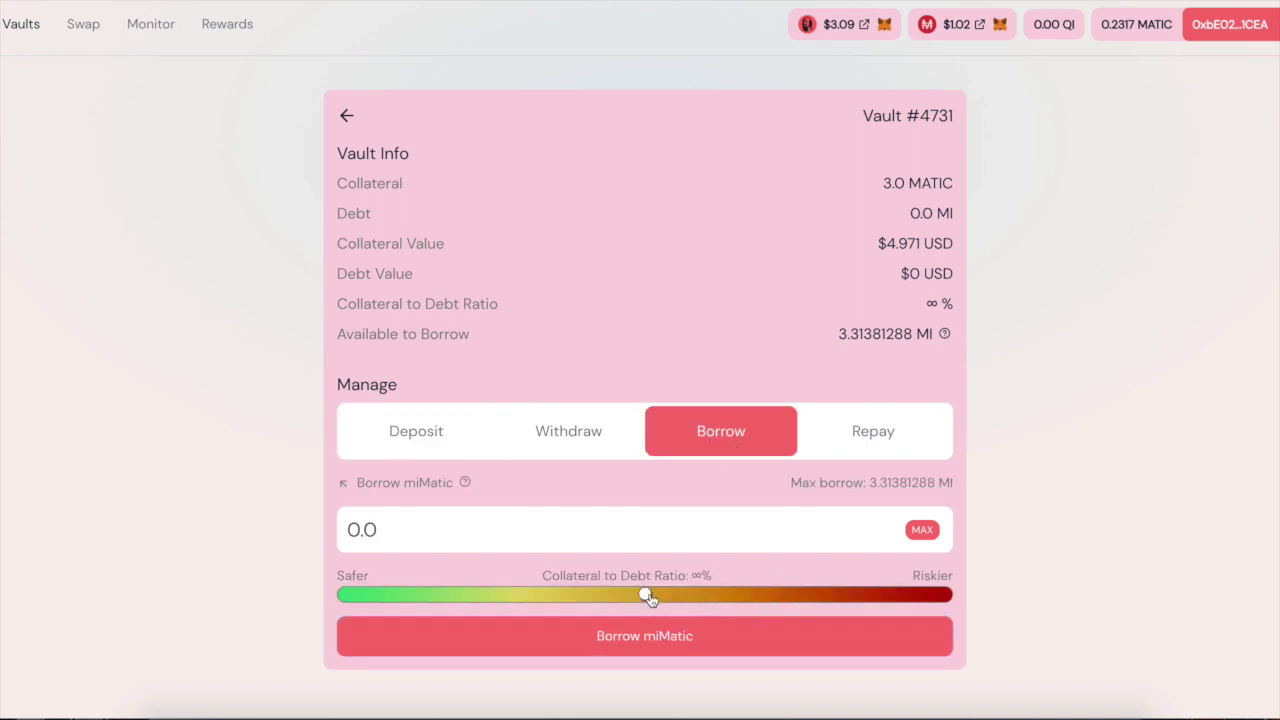
pyautogui.moveTo(646, 595)
pyautogui.mouseDown()
pyautogui.moveTo(613, 597)
pyautogui.moveTo(664, 597)
pyautogui.mouseUp()
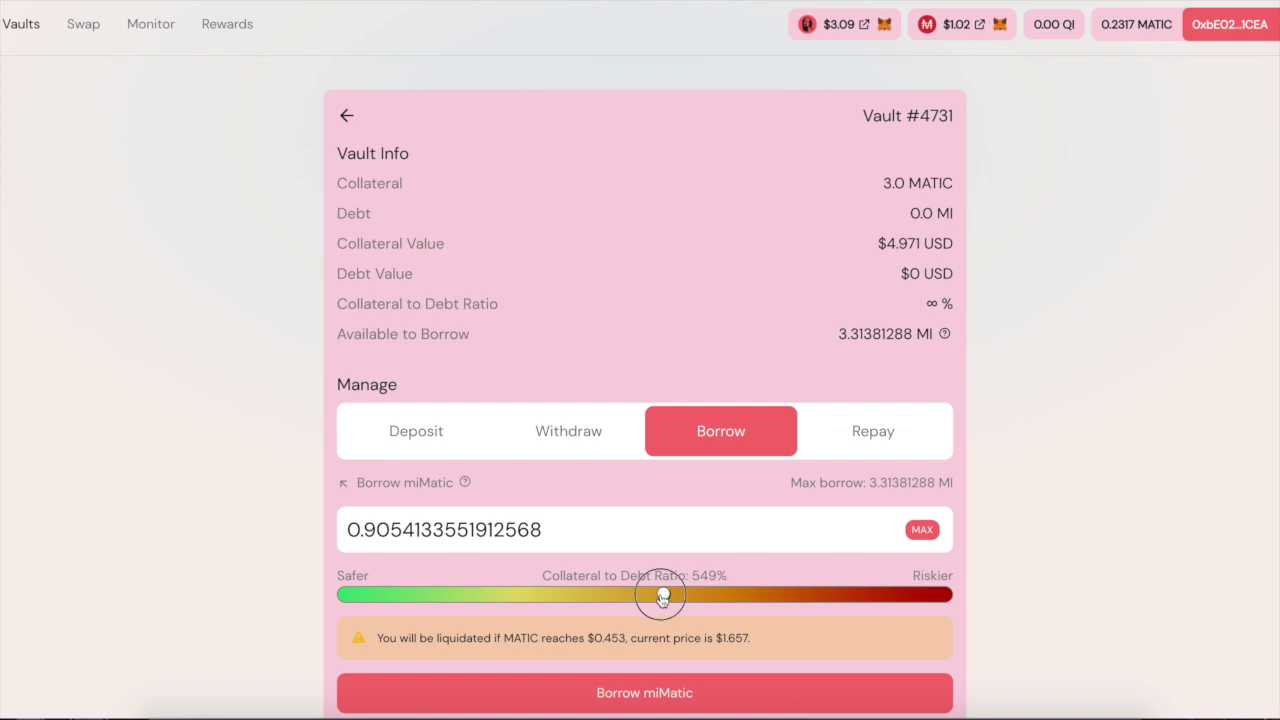
pyautogui.moveTo(662, 597); pyautogui.dragTo(955, 594)
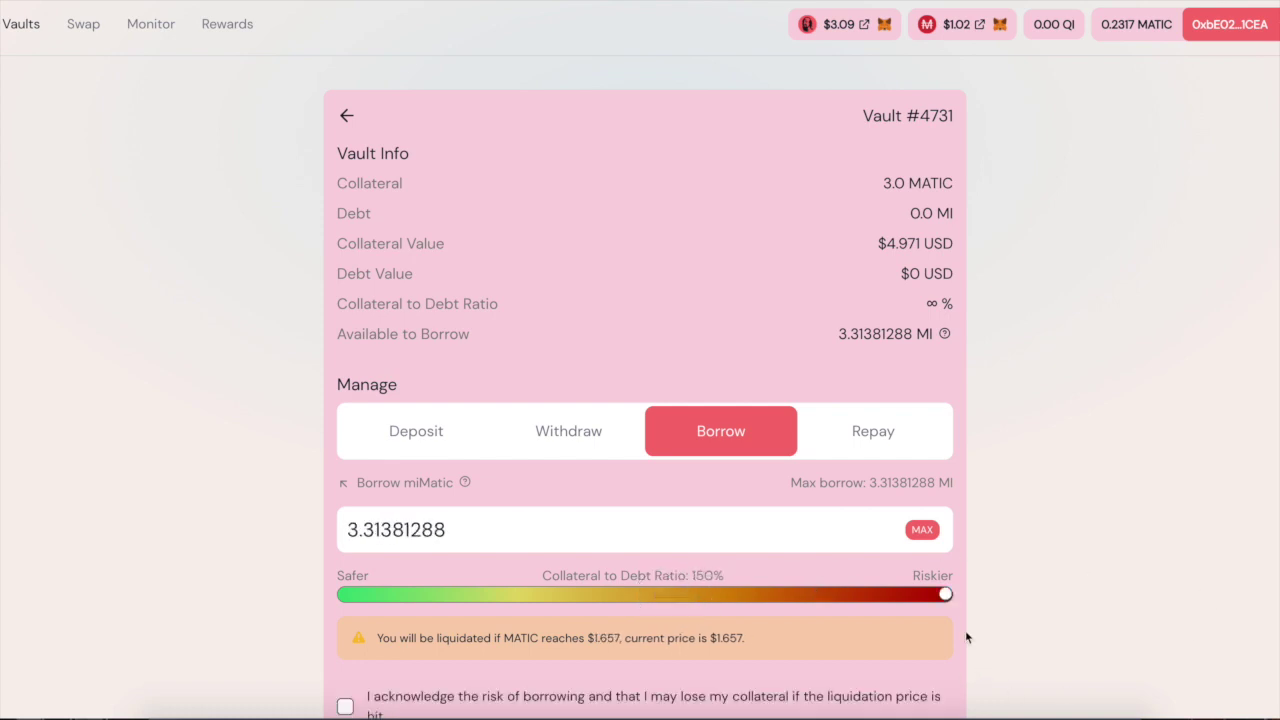
pyautogui.moveTo(945, 600)
pyautogui.mouseDown()
pyautogui.moveTo(823, 621)
pyautogui.moveTo(637, 620)
pyautogui.moveTo(698, 618)
pyautogui.moveTo(670, 622)
pyautogui.mouseUp()
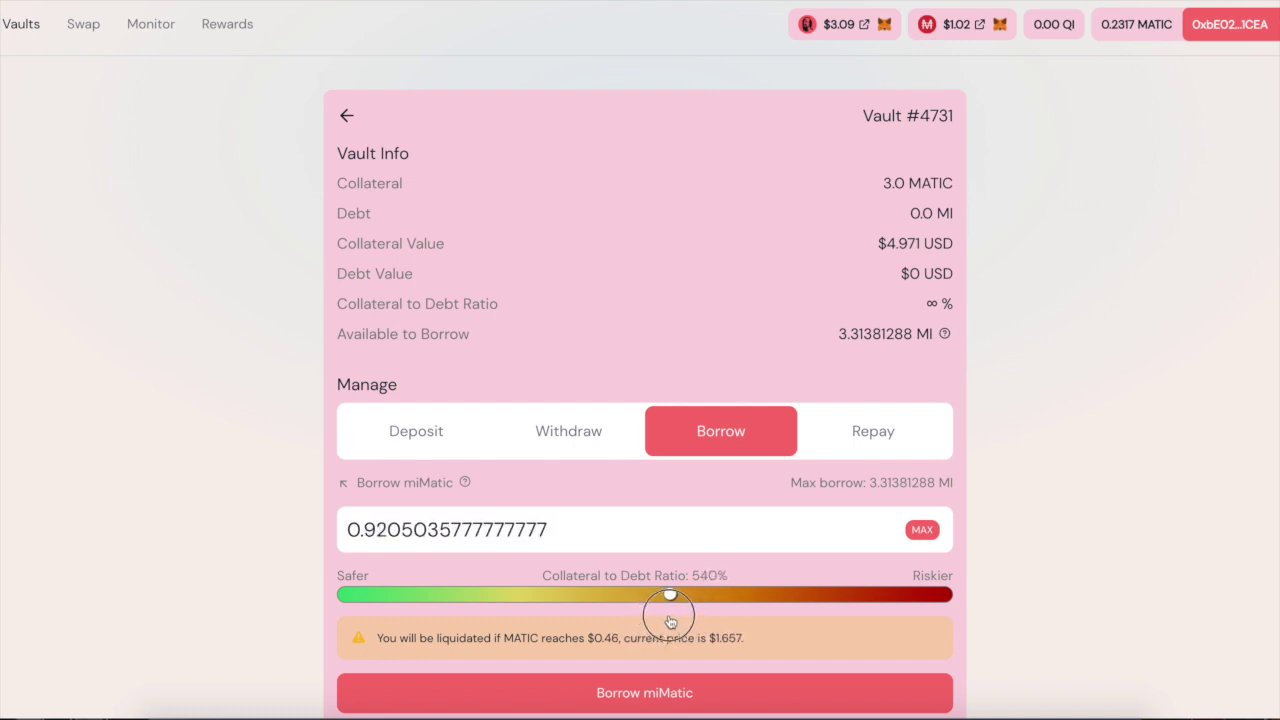
pyautogui.scroll(-2, 670, 622)
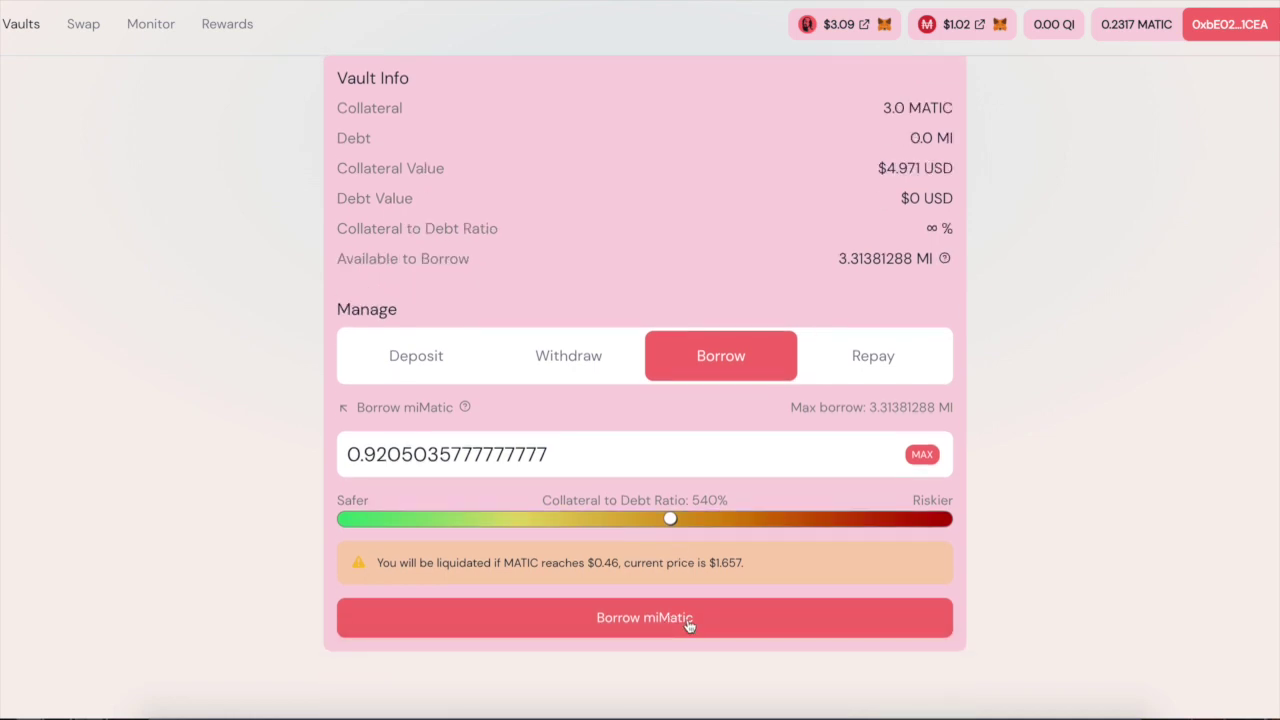
pyautogui.click(688, 620)
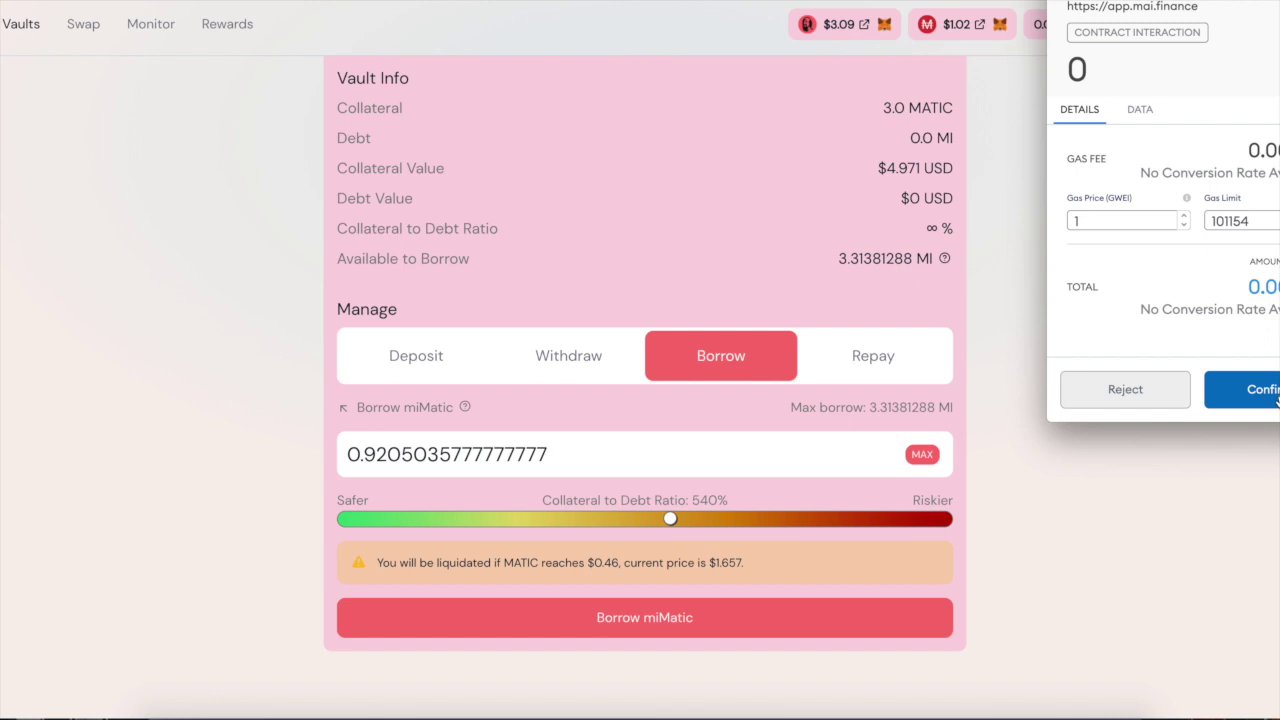
pyautogui.click(420, 446)
# Submit a 1 miMatic borrow and reject the wallet request
pyautogui.write('1')
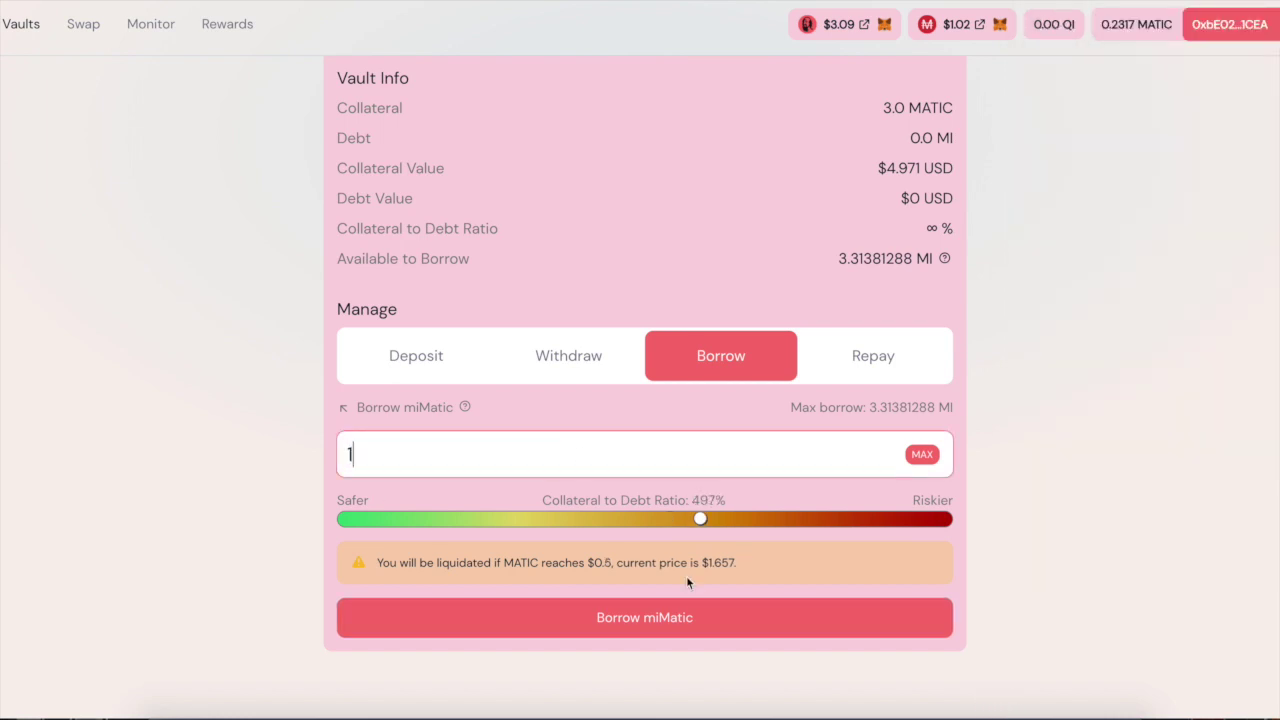
pyautogui.click(712, 632)
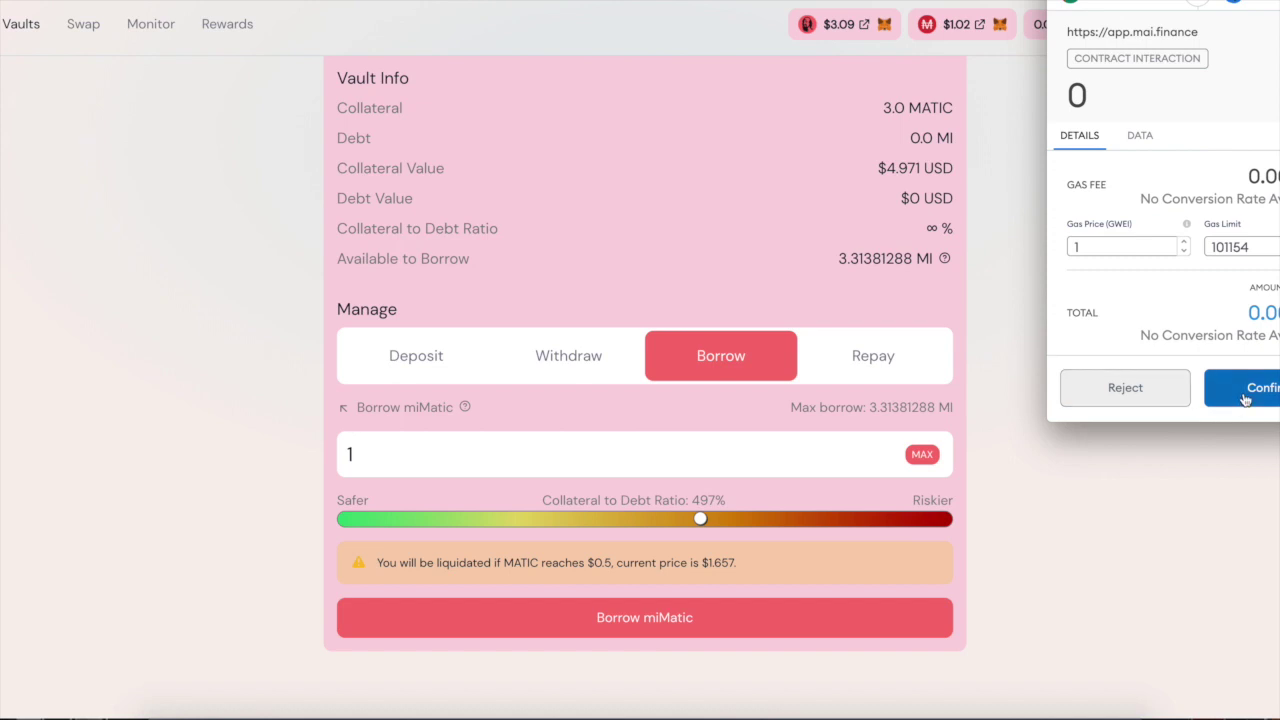
pyautogui.click(1118, 386)
# Withdraw 3 MATIC collateral from vault #4731 and approve it in the wallet
pyautogui.click(534, 356)
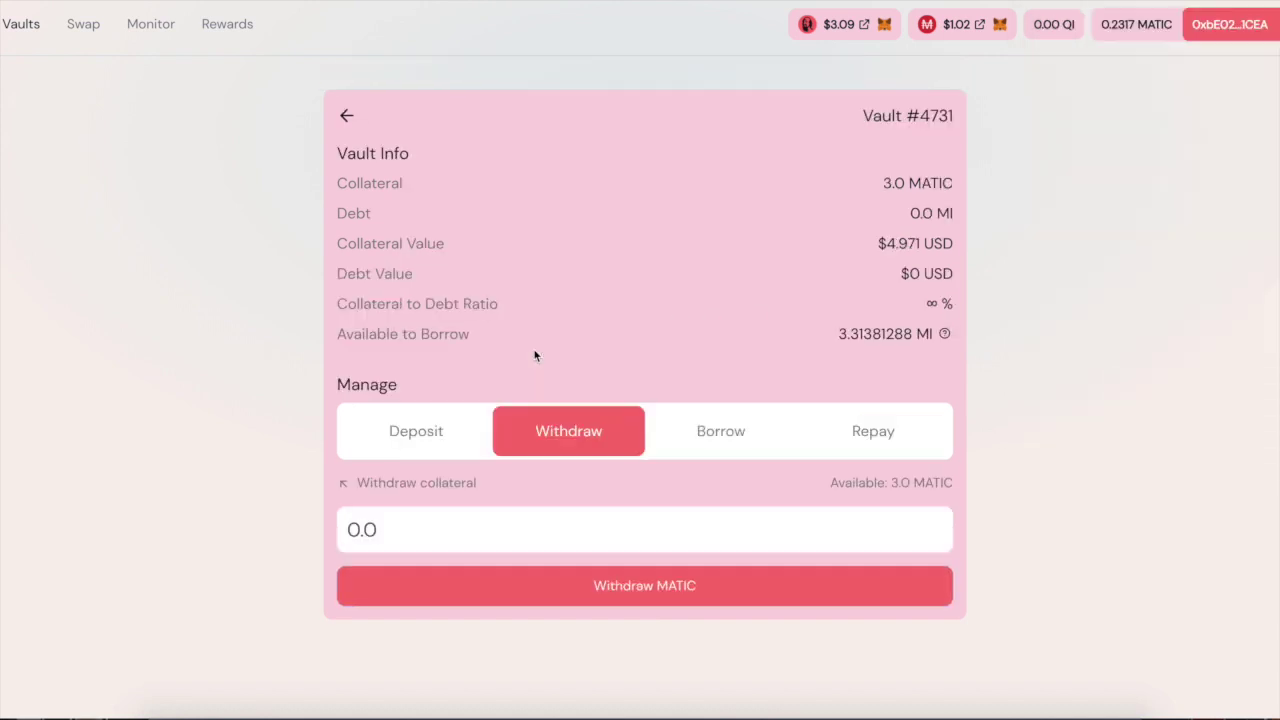
pyautogui.click(707, 530)
pyautogui.write('3')
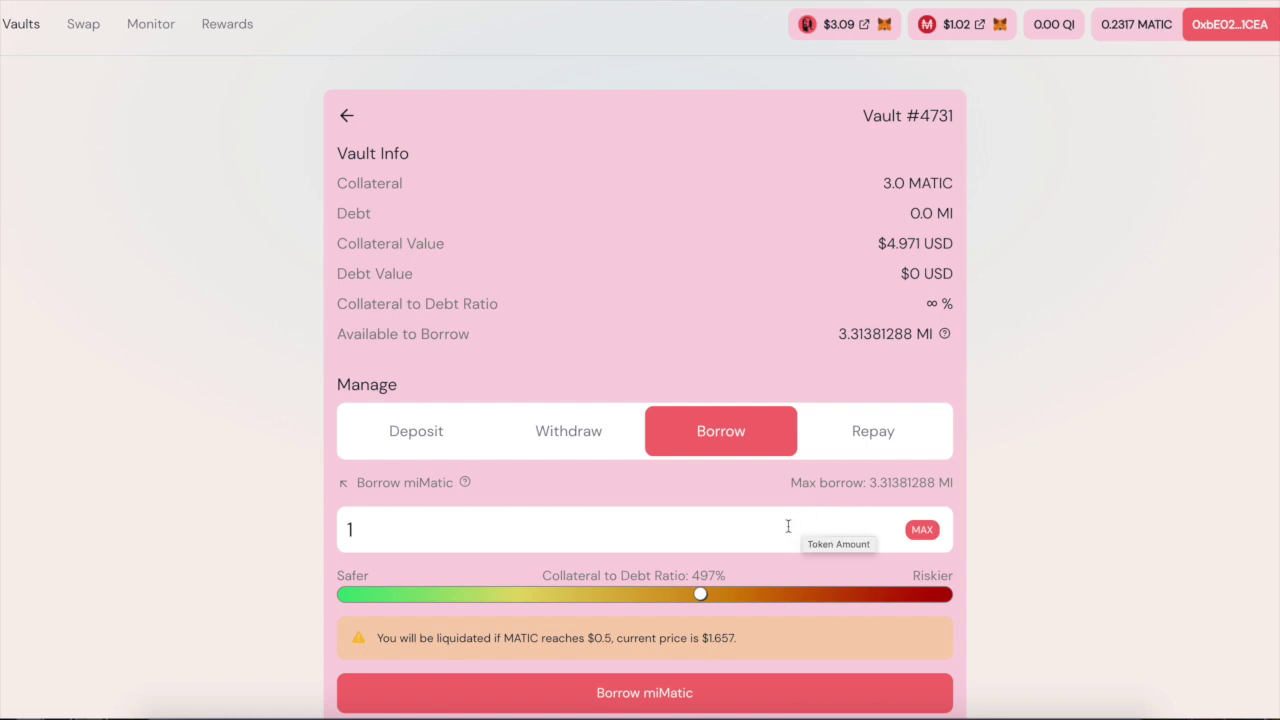
pyautogui.scroll(-1, 791, 526)
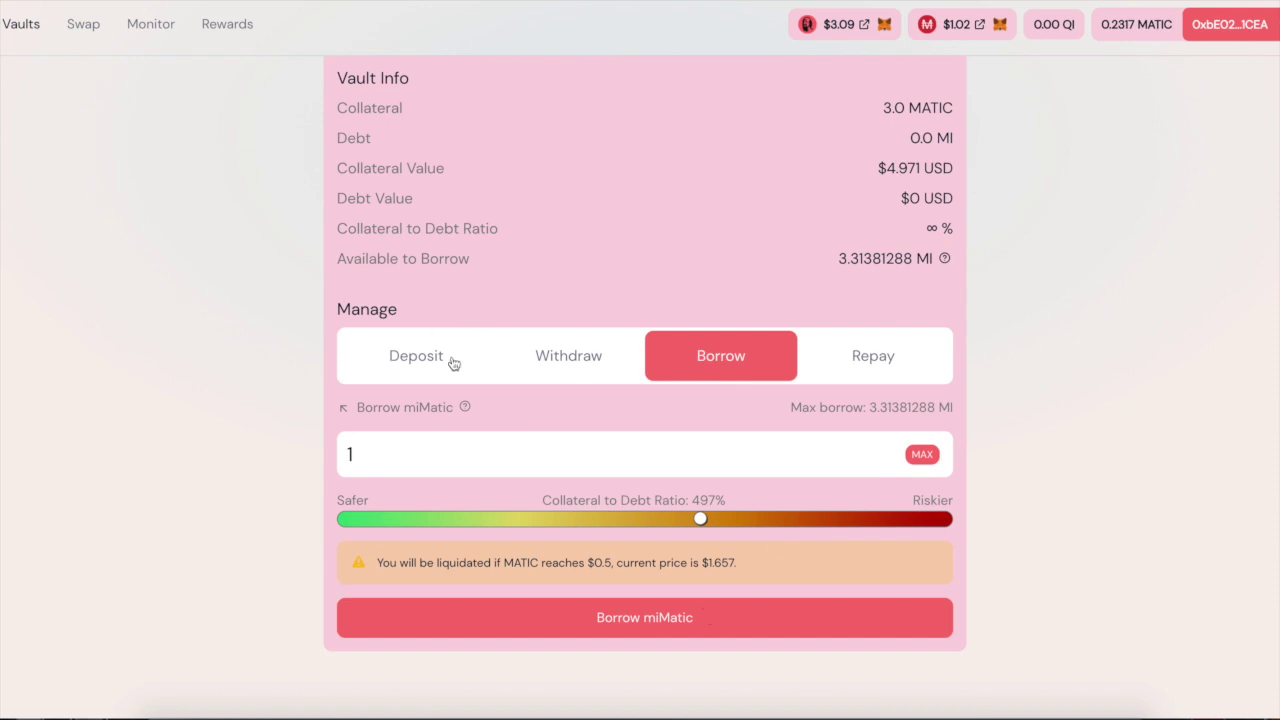
pyautogui.click(630, 355)
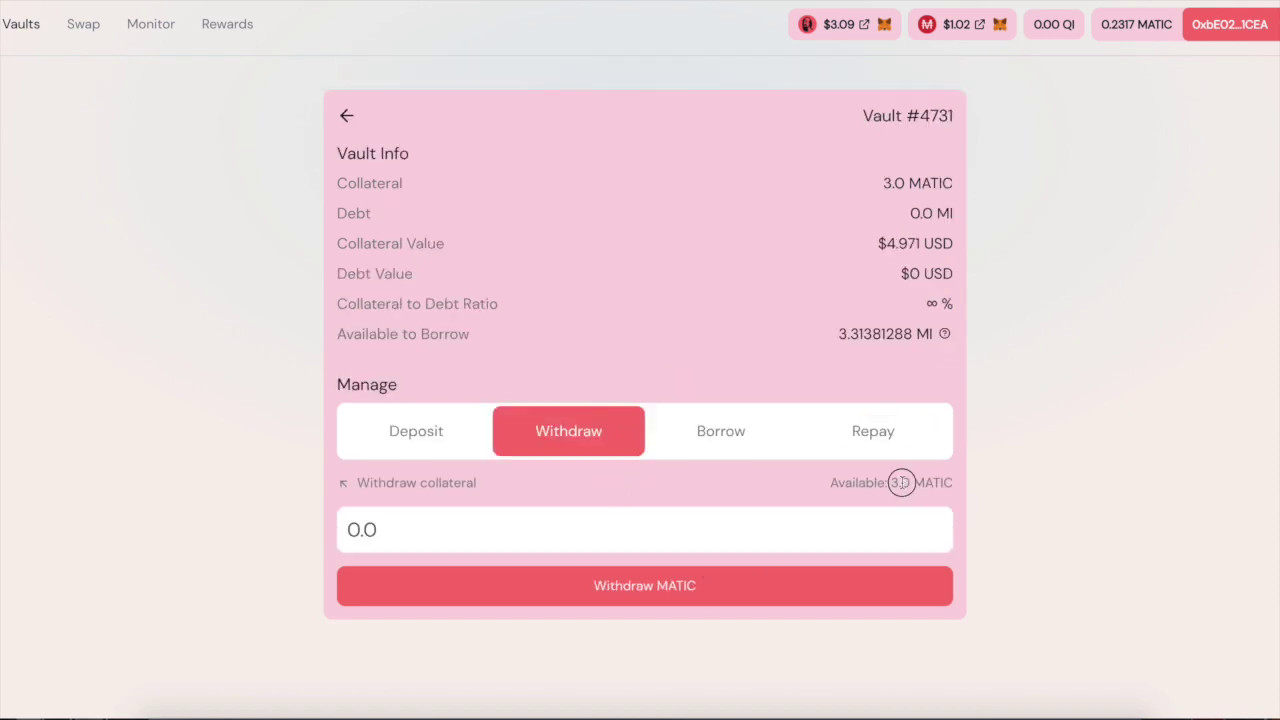
pyautogui.click(777, 536)
pyautogui.write('3')
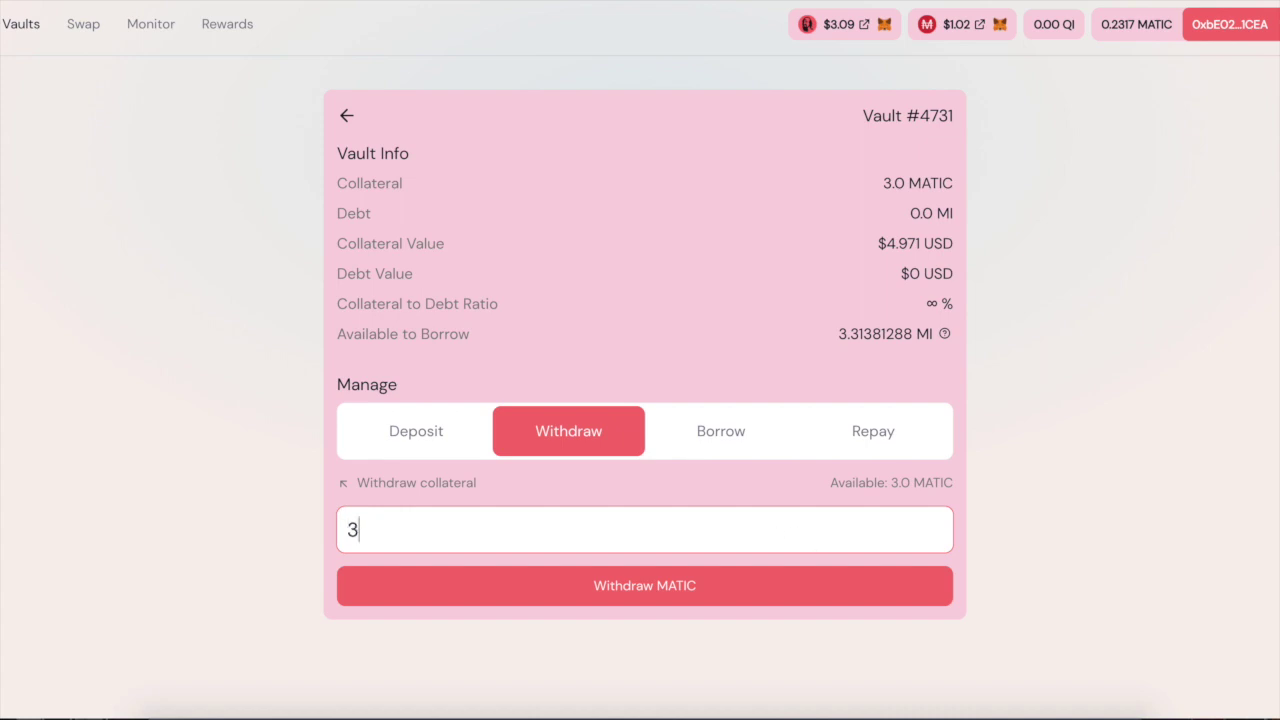
pyautogui.click(686, 597)
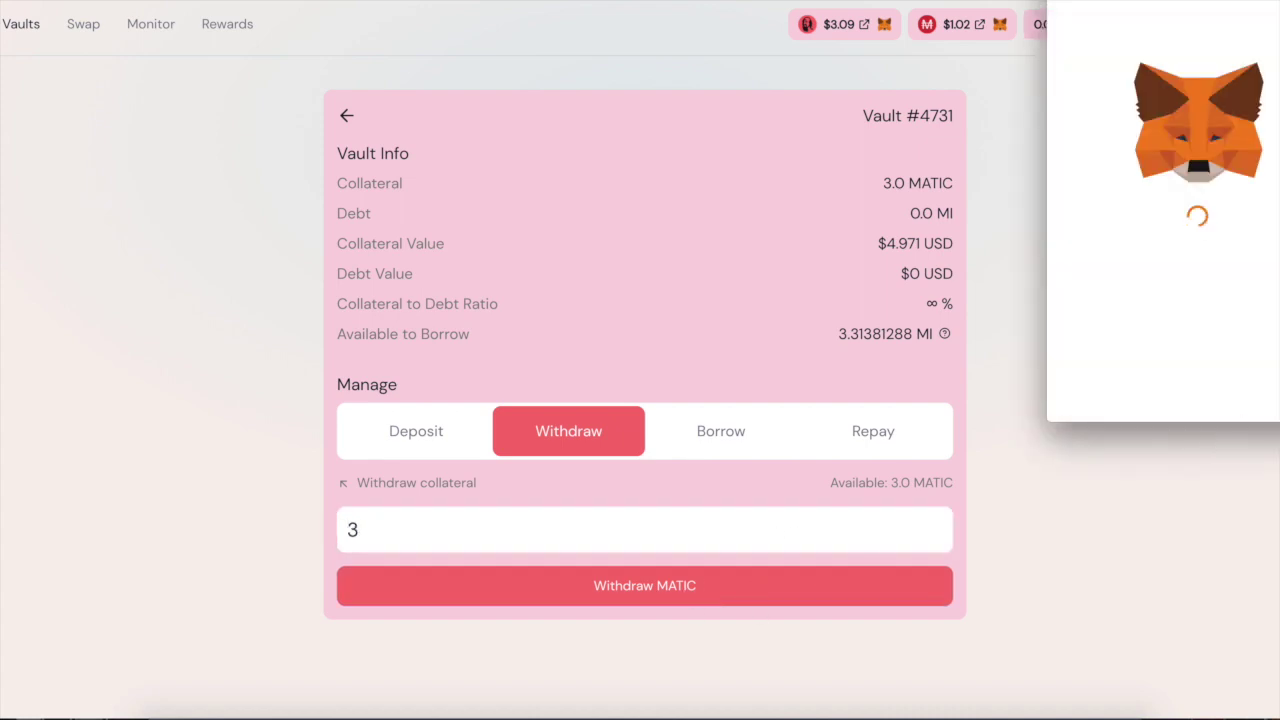
pyautogui.click(1266, 391)
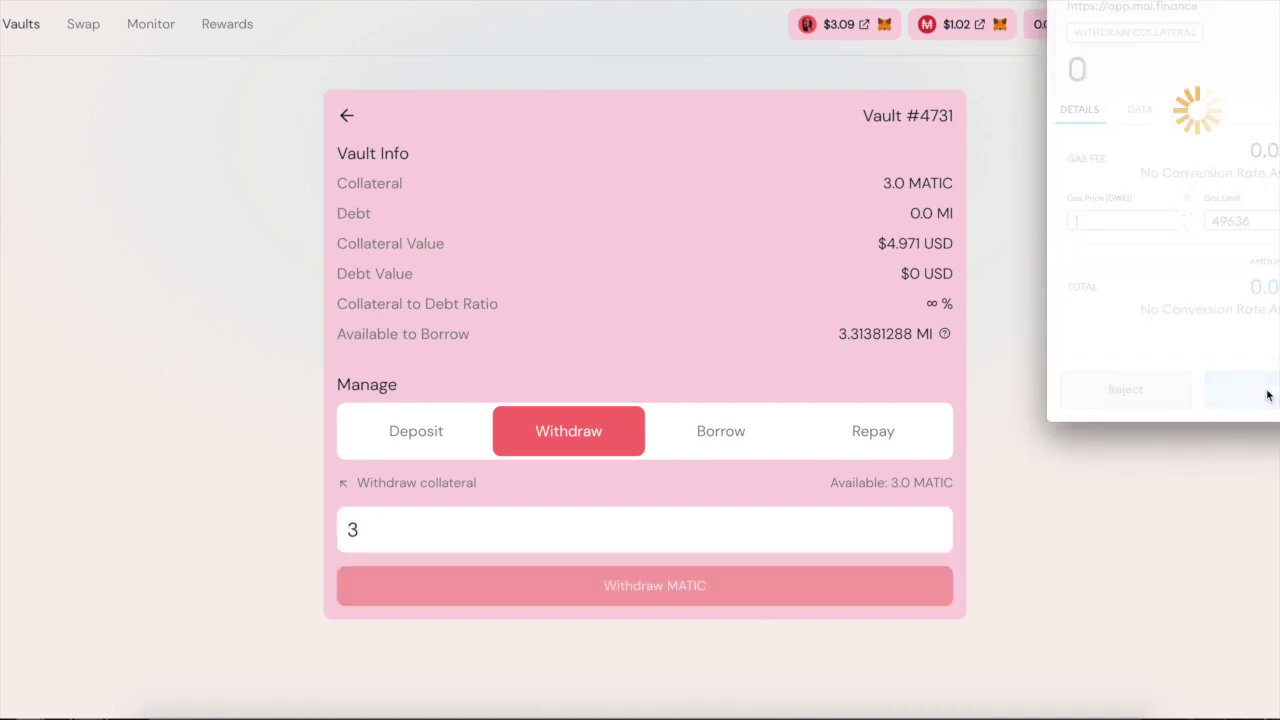
# View the Repay form, then return to the miMatic Borrow form
pyautogui.click(884, 426)
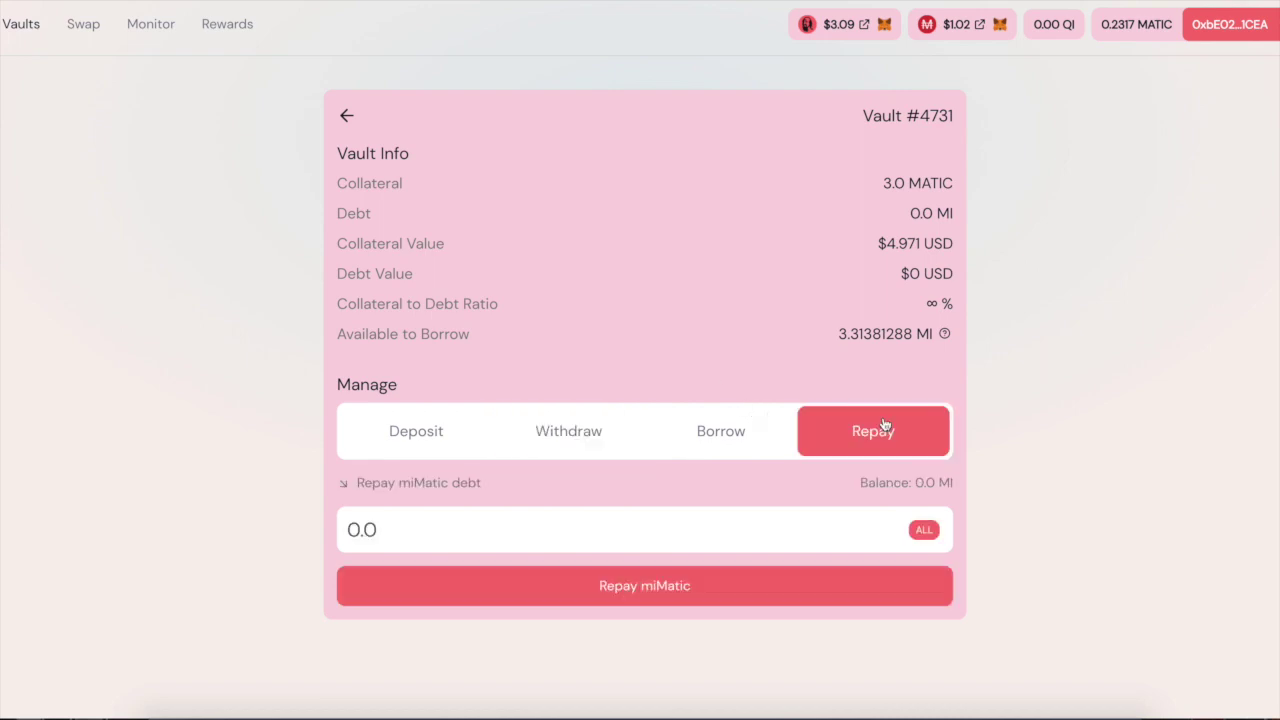
pyautogui.click(745, 444)
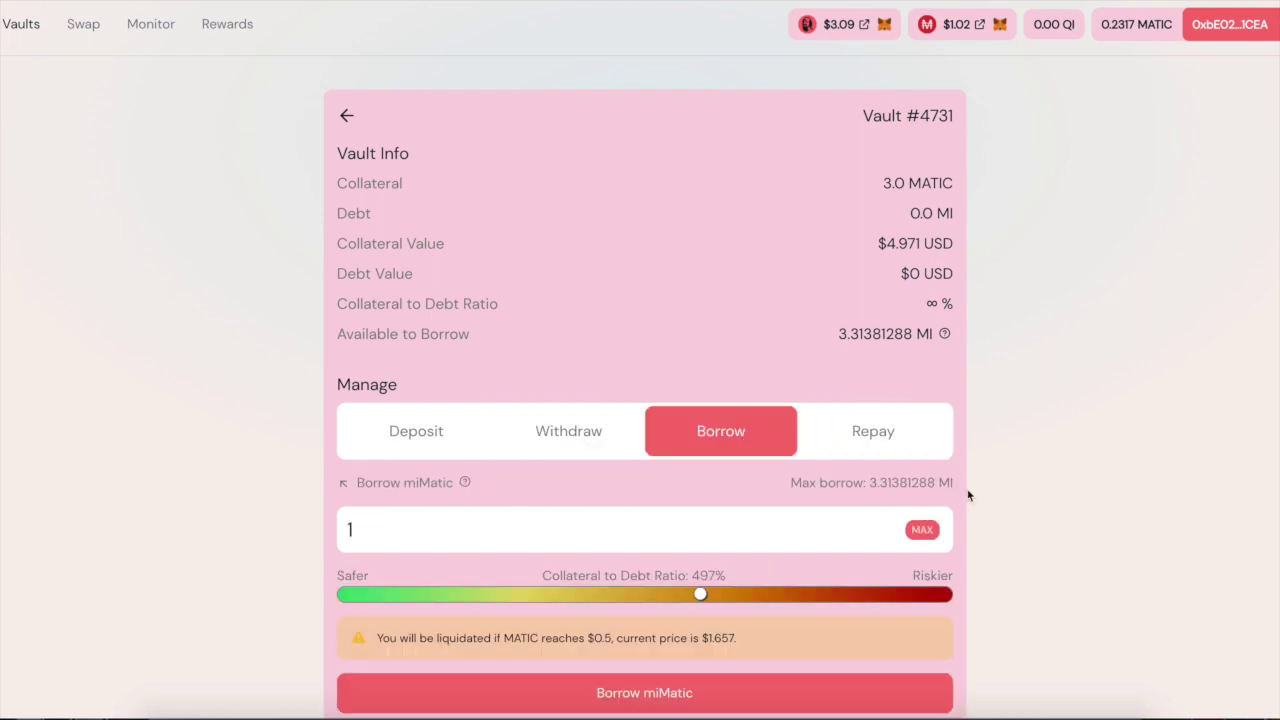
pyautogui.scroll(-1, 996, 527)
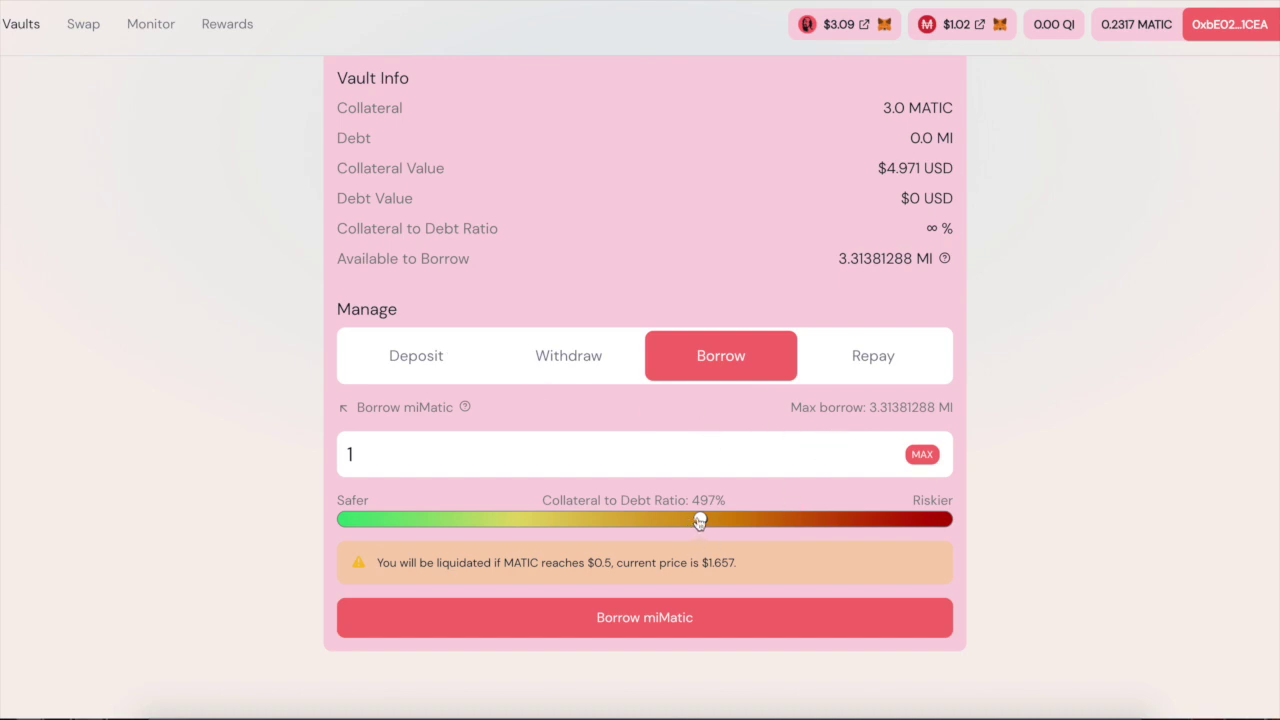
# Drag the collateral-to-debt slider to preview borrowing the 3.31381288 miMatic maximum at 150%
pyautogui.moveTo(700, 521); pyautogui.dragTo(824, 521)
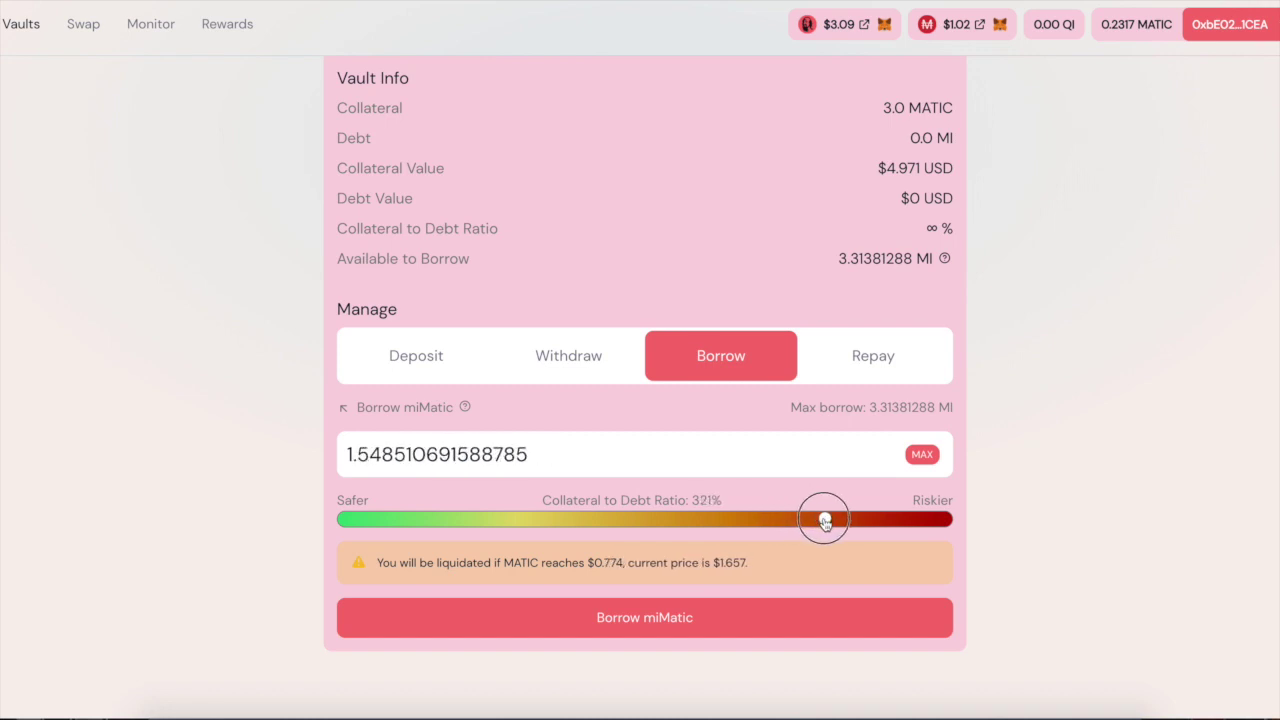
pyautogui.moveTo(824, 521); pyautogui.dragTo(1014, 563)
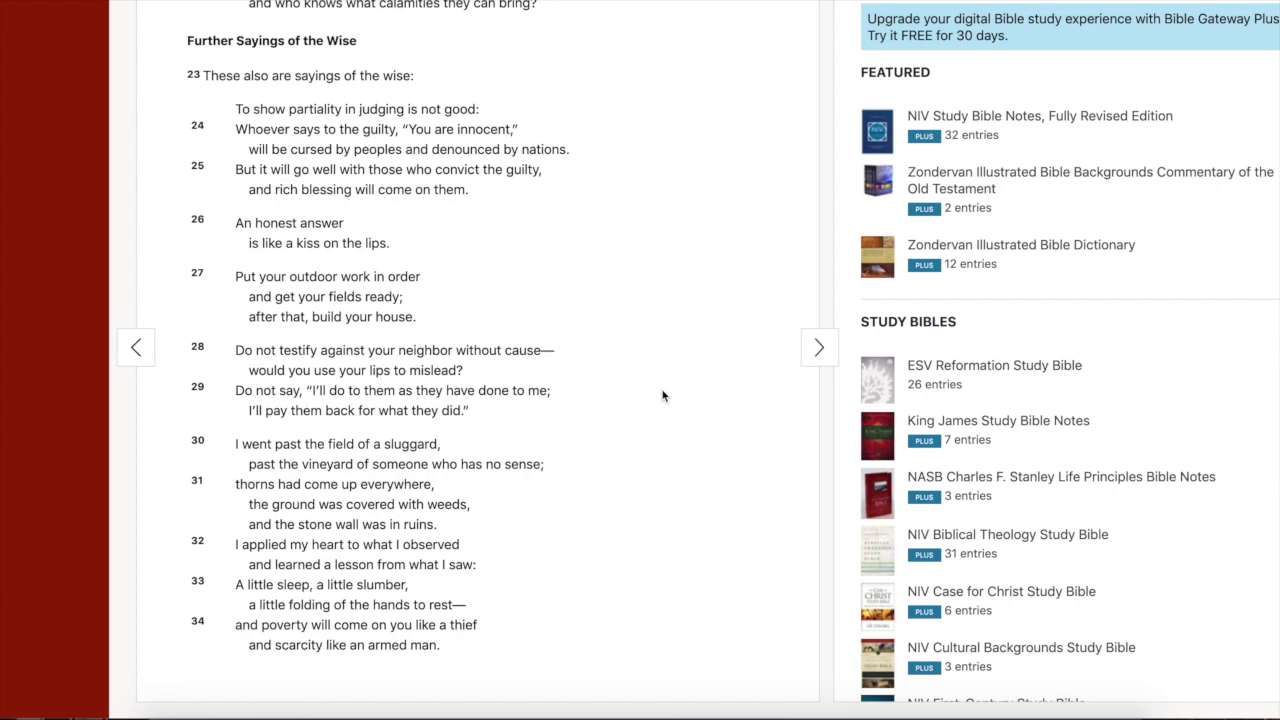
# Scroll through the Proverbs 24 'Further Sayings of the Wise' passage
pyautogui.scroll(-2, 662, 396)
pyautogui.scroll(1, 662, 396)
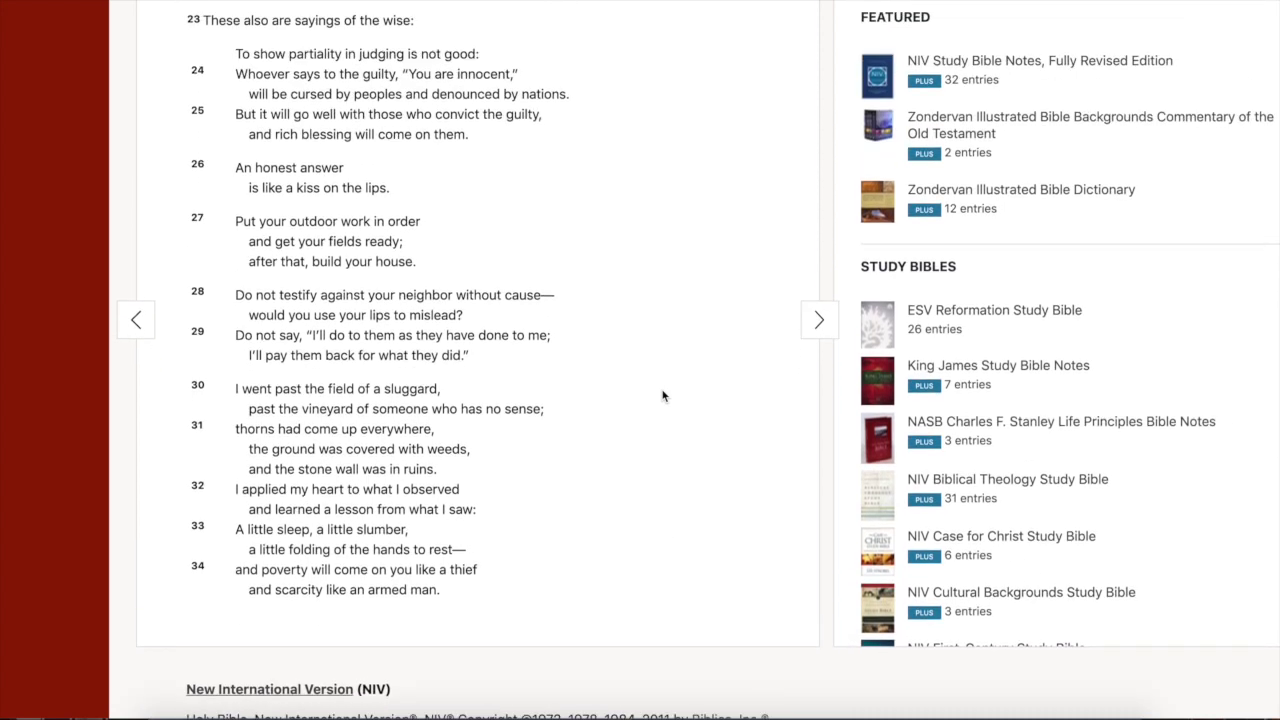
pyautogui.scroll(1, 662, 396)
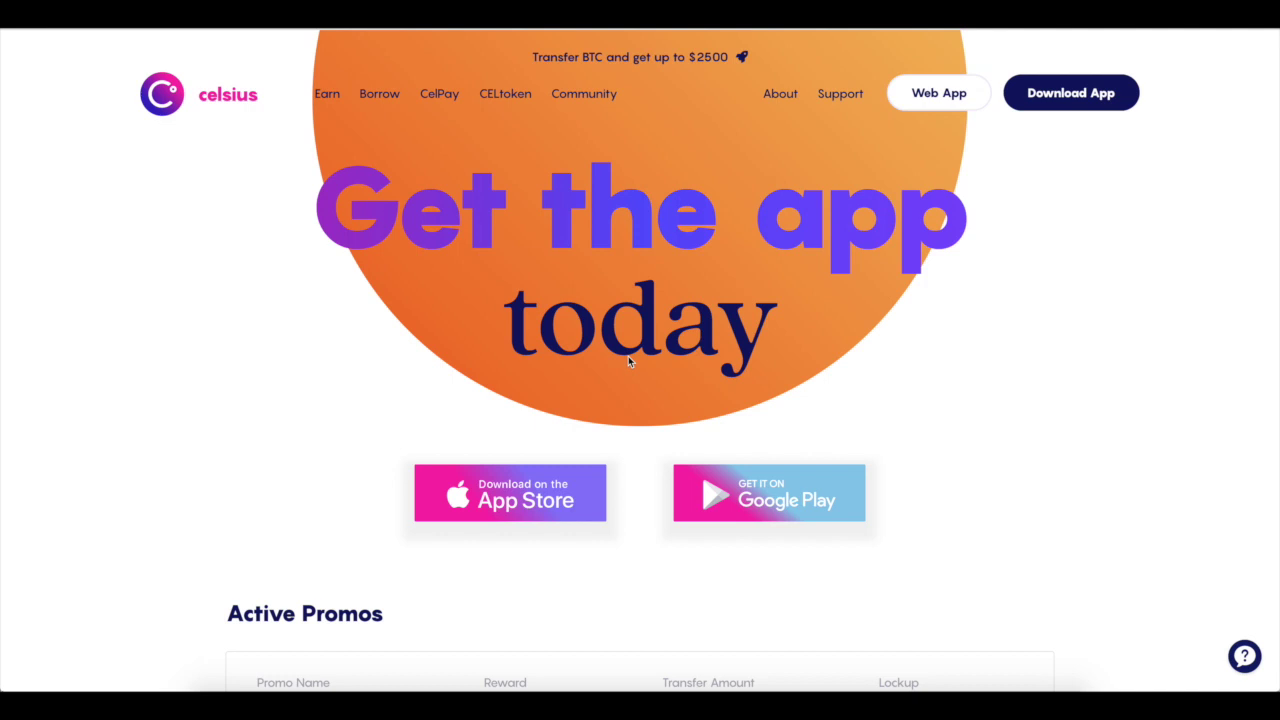
# Scroll to Celsius's Active Promos and point out the BTC50 and BTC2500 transfer rewards
pyautogui.scroll(-3, 628, 356)
pyautogui.click(356, 557)
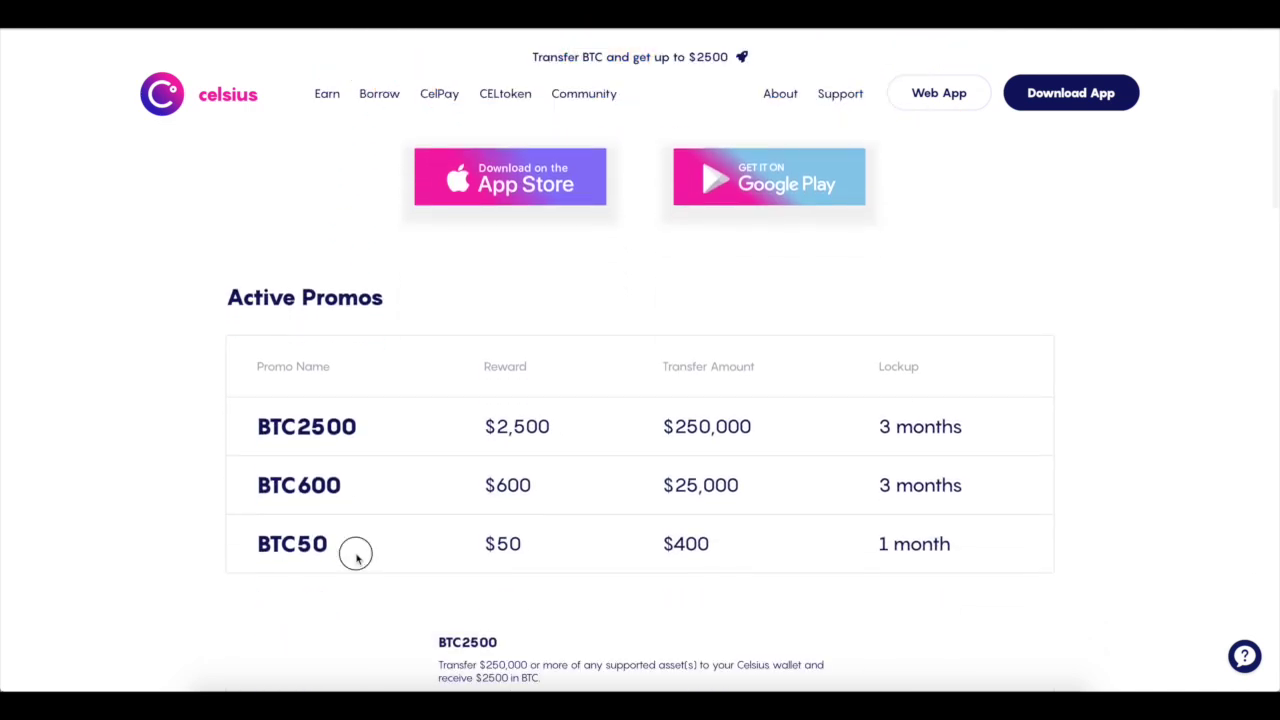
pyautogui.click(240, 423)
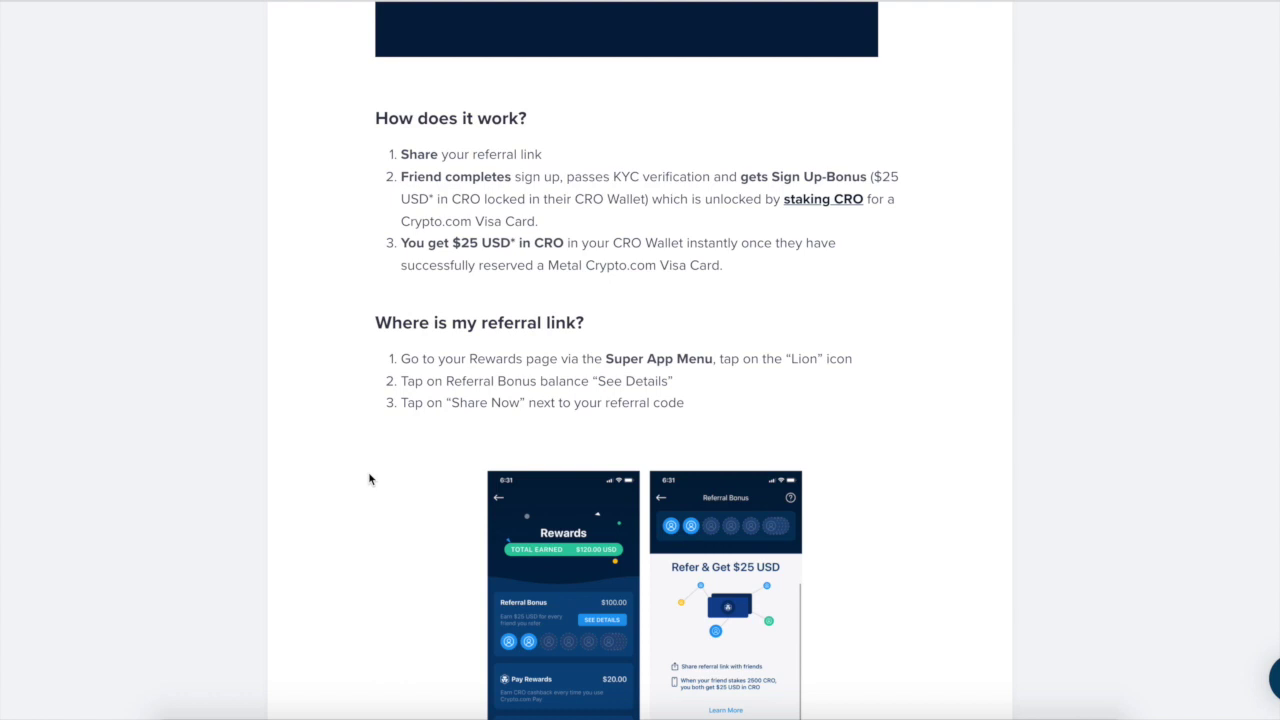
# Highlight the 'Metal Crypto.com Visa Card' requirement for the $25 CRO referral bonus, then deselect
pyautogui.moveTo(760, 277)
pyautogui.mouseDown()
pyautogui.moveTo(629, 282)
pyautogui.moveTo(549, 264)
pyautogui.mouseUp()
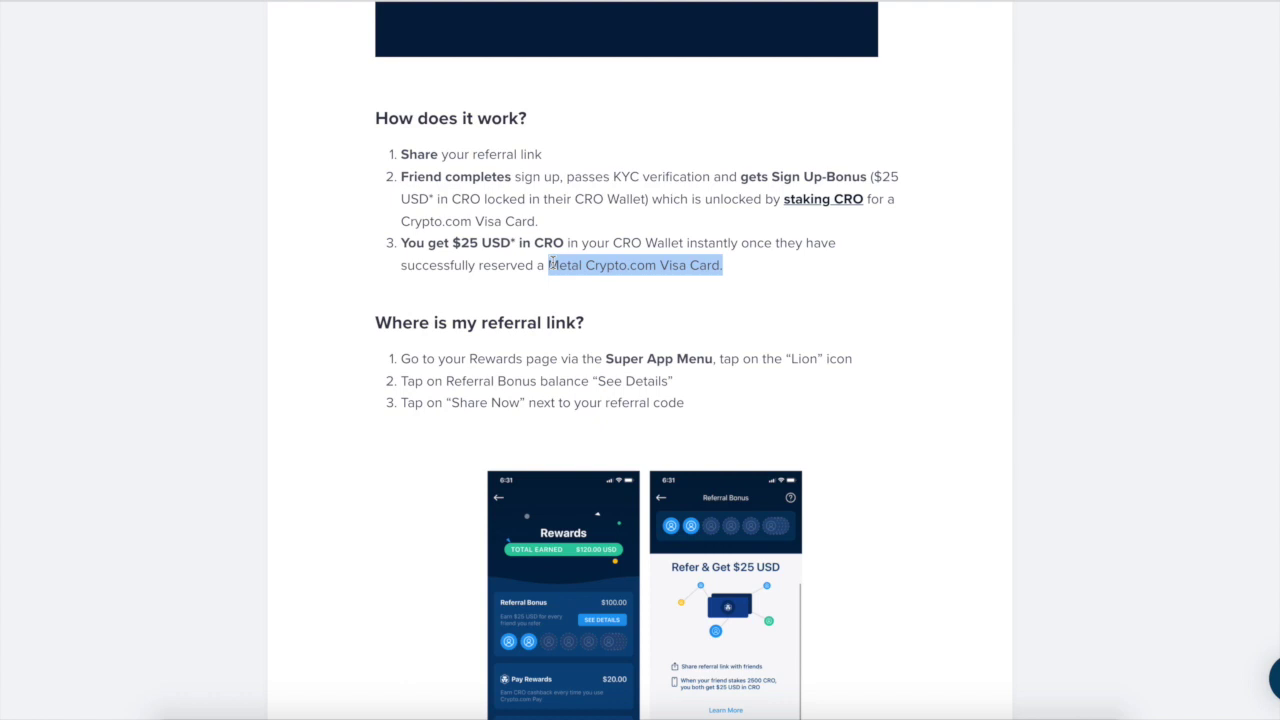
pyautogui.click(369, 479)
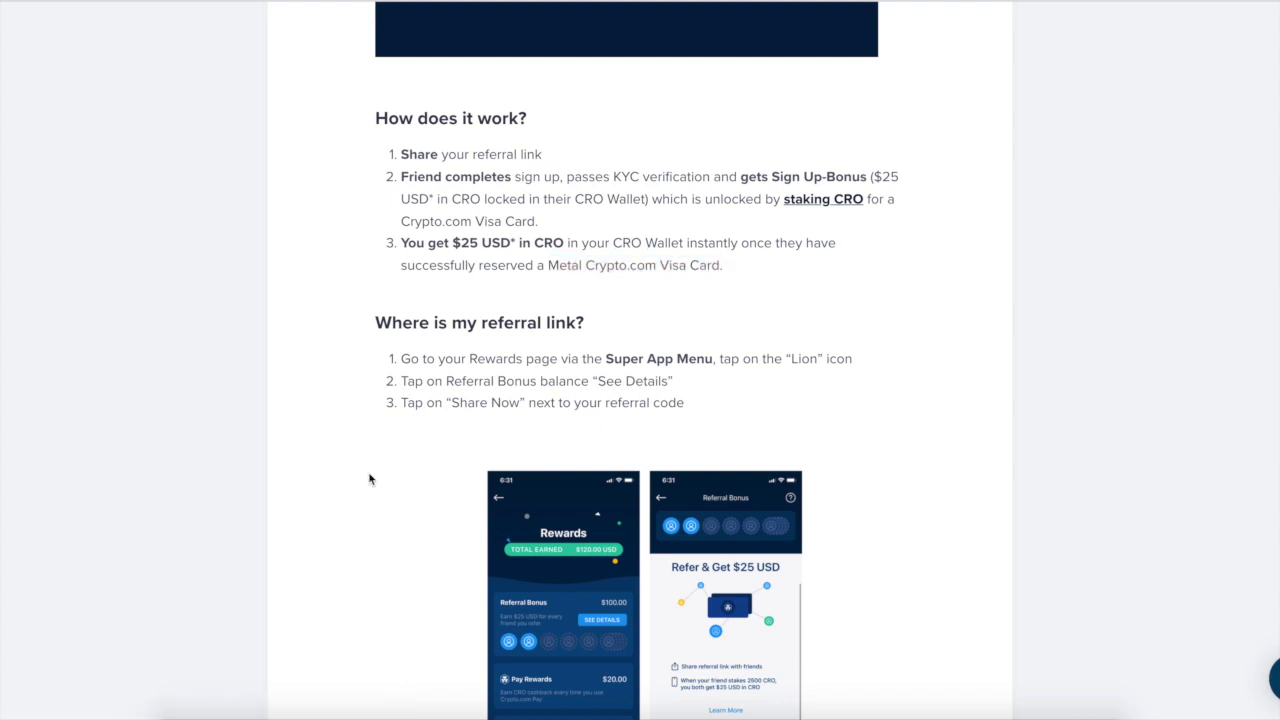